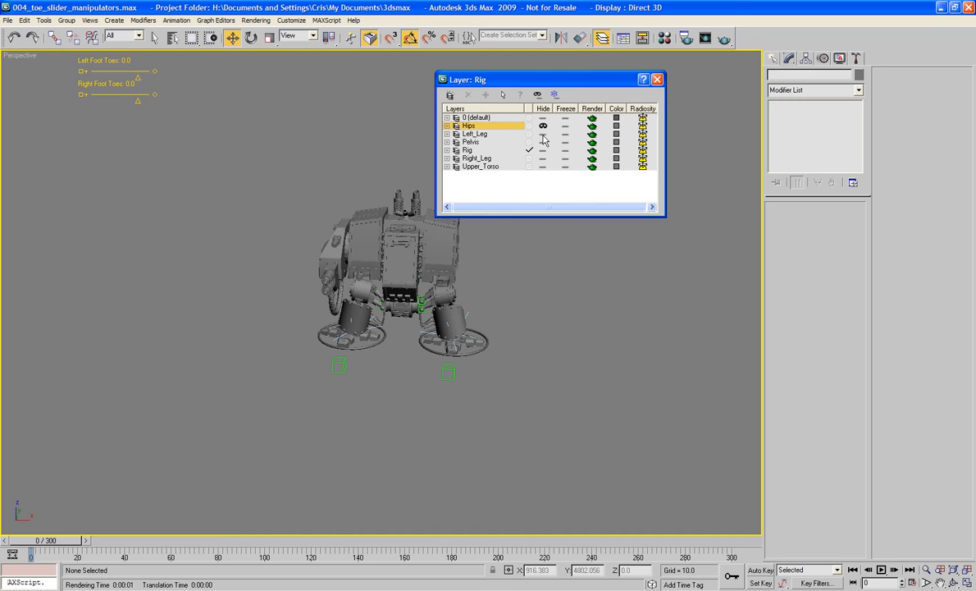
Step: Hide the Left_Leg, Pelvis, Rig and Right_Leg layers
left_click(542, 134)
left_click(543, 142)
left_click(542, 150)
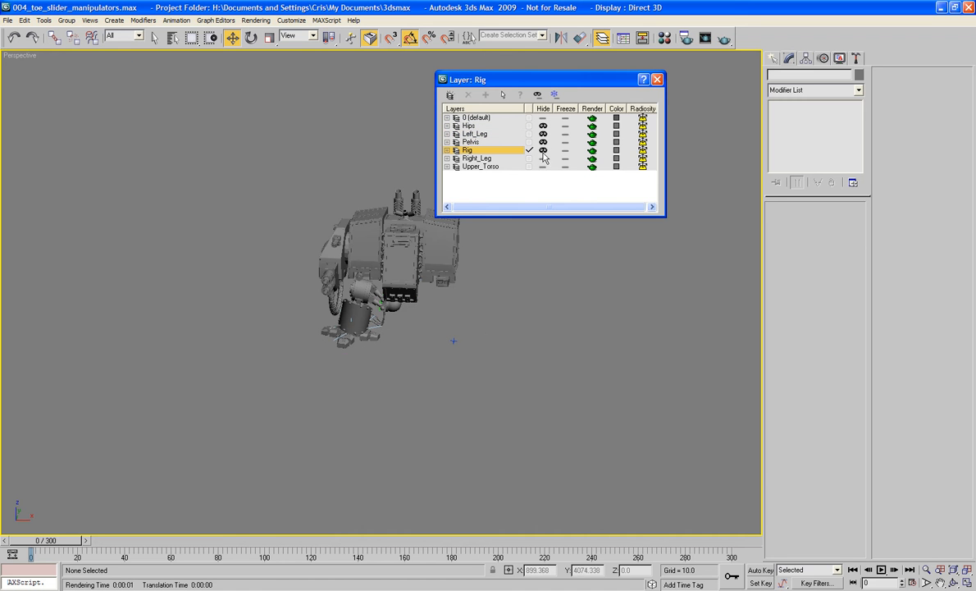
left_click(542, 158)
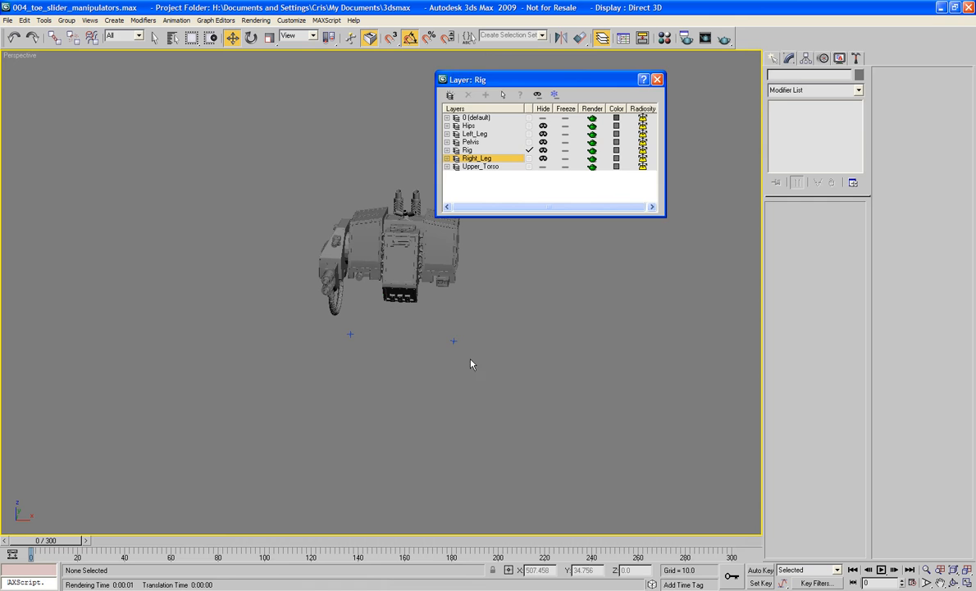
Step: Add the two helpers still showing below the torso to the Rig layer and make Upper_Torso the current layer
left_click_drag(471, 362, 343, 341)
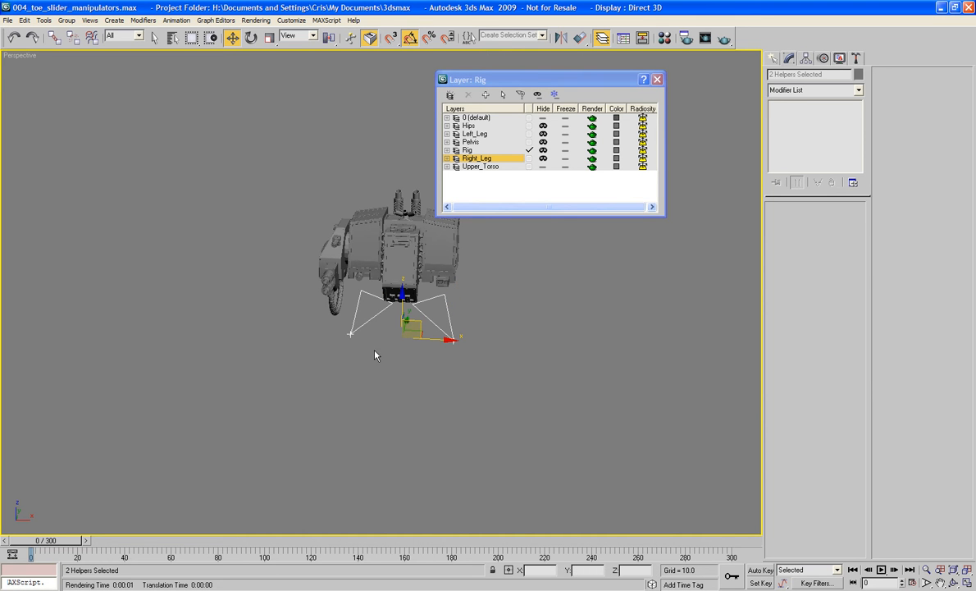
left_click(492, 151)
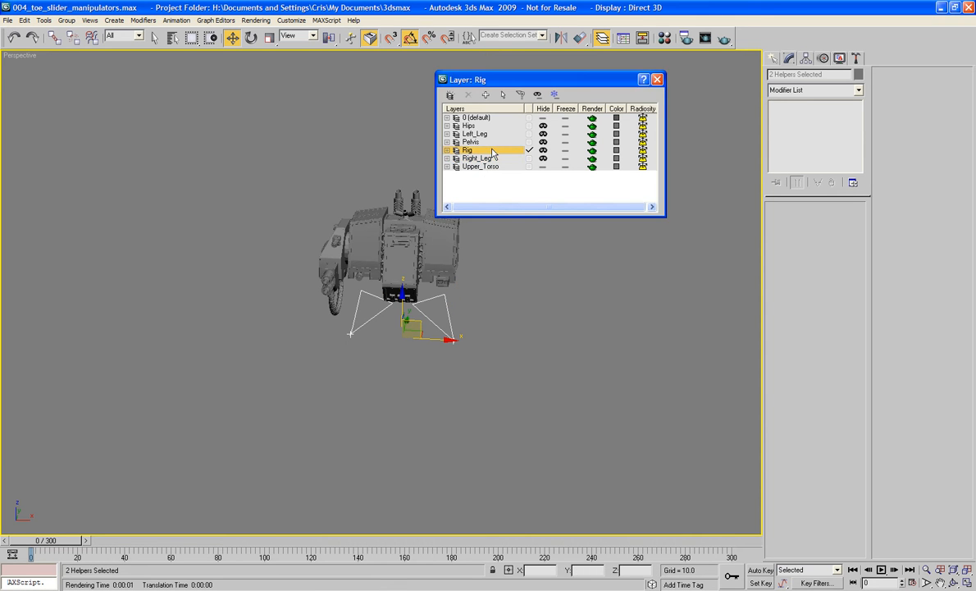
left_click(483, 98)
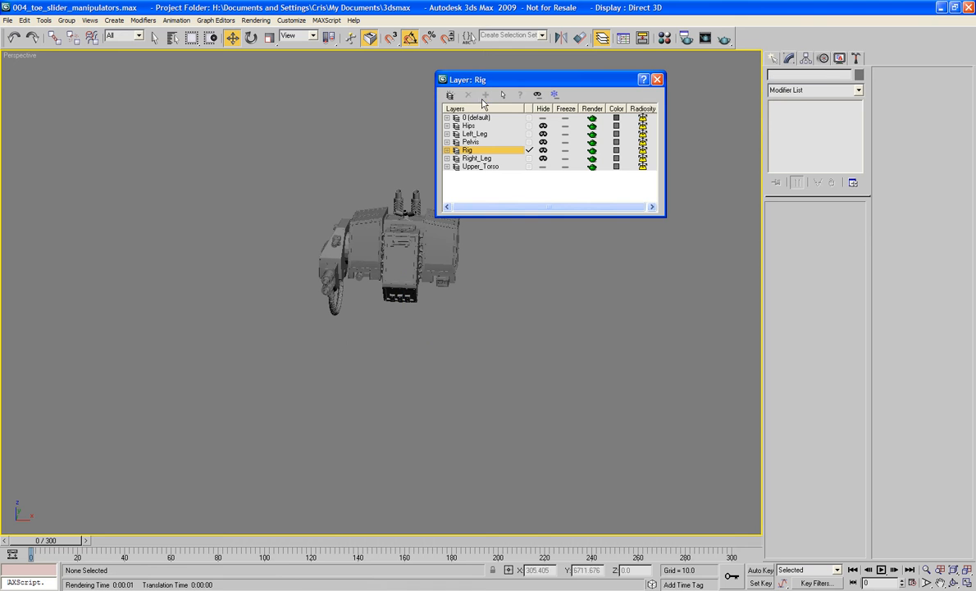
left_click(529, 166)
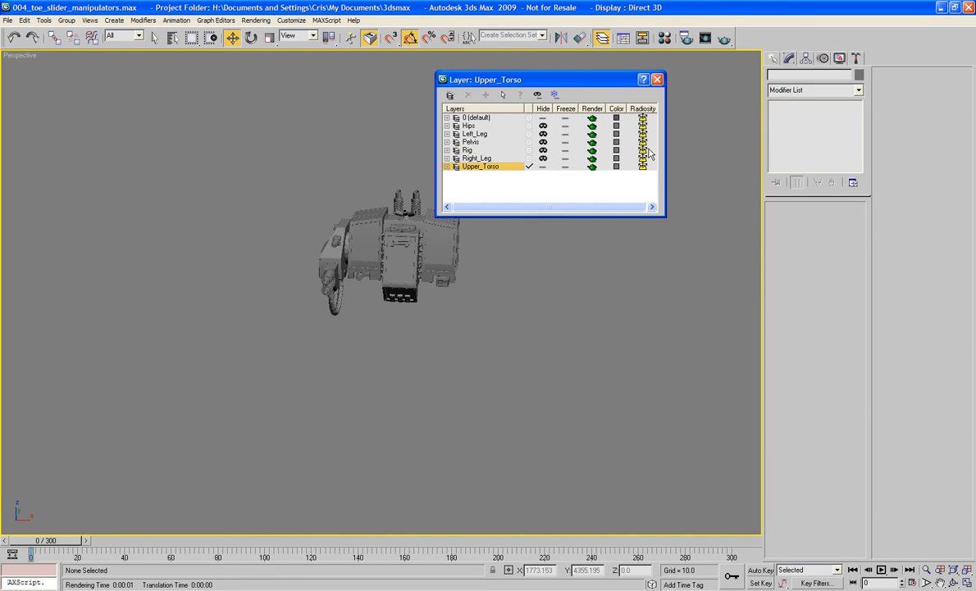
left_click(657, 79)
Step: Mirror the arm along X as a copy and move the copy about 395 units along X to the torso's other side
mouse_move(363, 269)
middle_mouse_down("alt")
mouse_move(441, 271)
mouse_move(378, 267)
middle_mouse_up("alt")
scroll(441, 271, "up", 5)
left_click(320, 234)
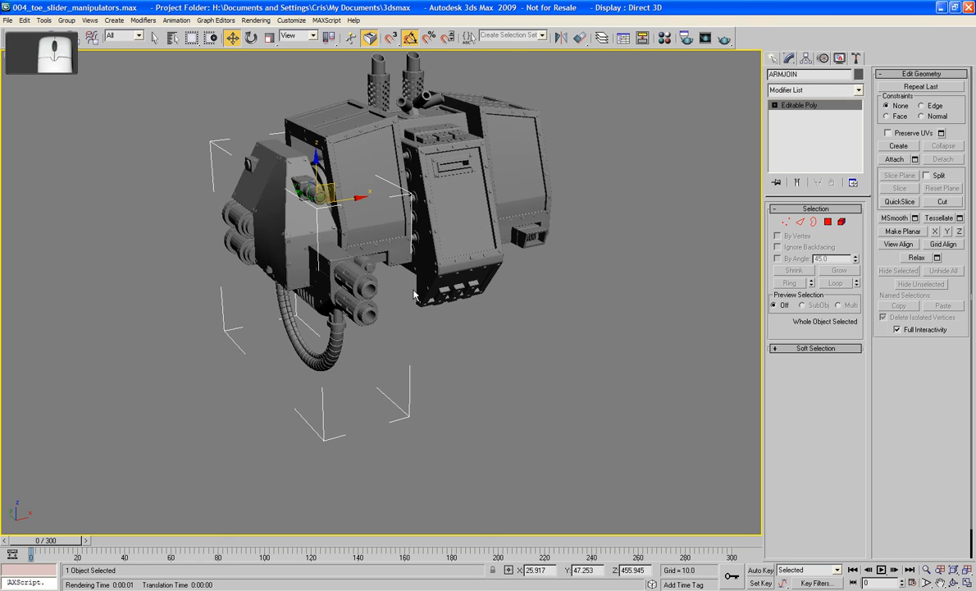
mouse_move(416, 298)
middle_mouse_down("alt")
mouse_move(306, 282)
mouse_move(523, 289)
mouse_move(466, 303)
mouse_move(571, 298)
mouse_move(404, 296)
middle_mouse_up("alt")
scroll(404, 295, "down", 2)
middle_click_drag(506, 255, 456, 292)
middle_click_drag(329, 61, 602, 83, "alt")
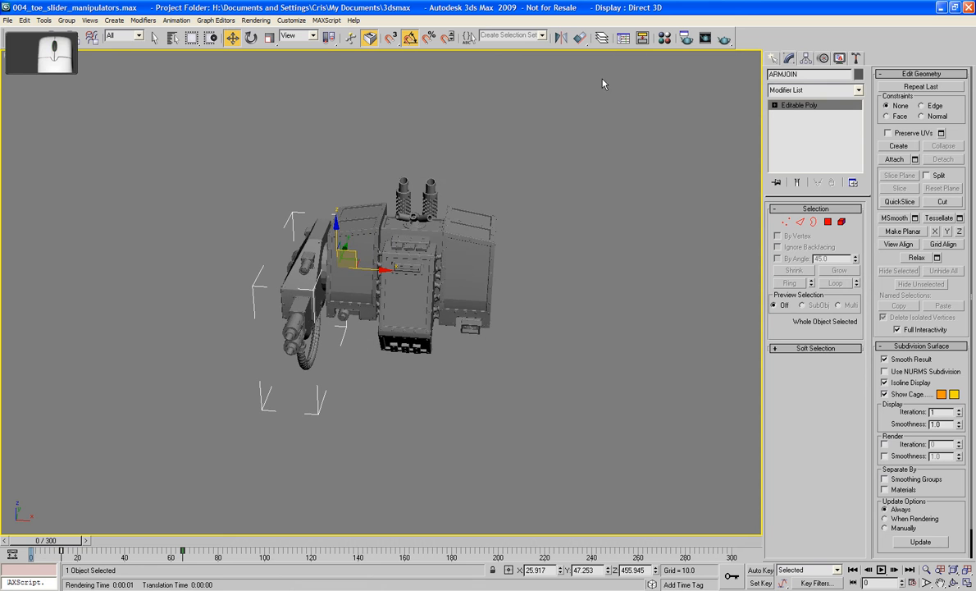
left_click(560, 38)
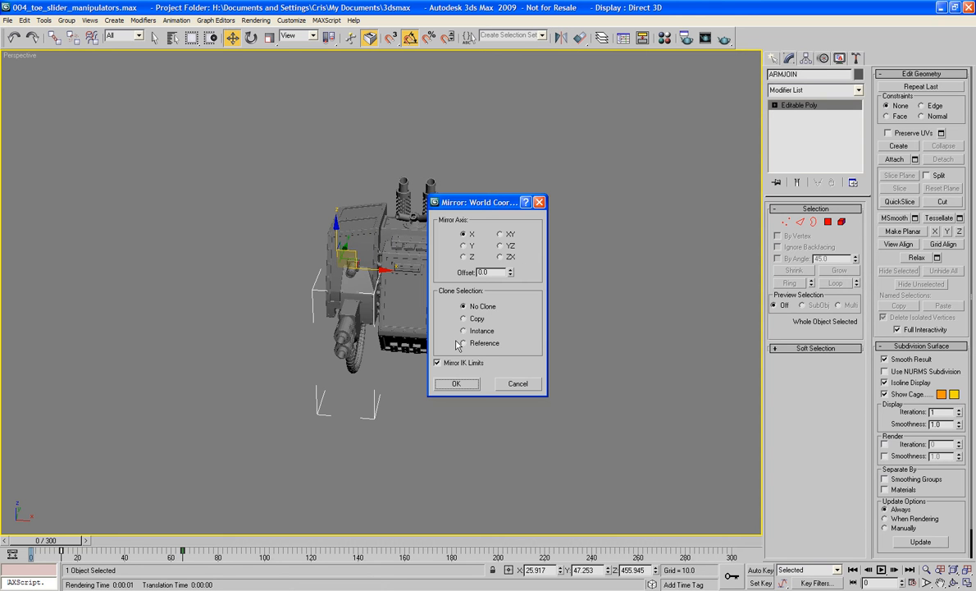
left_click(472, 319)
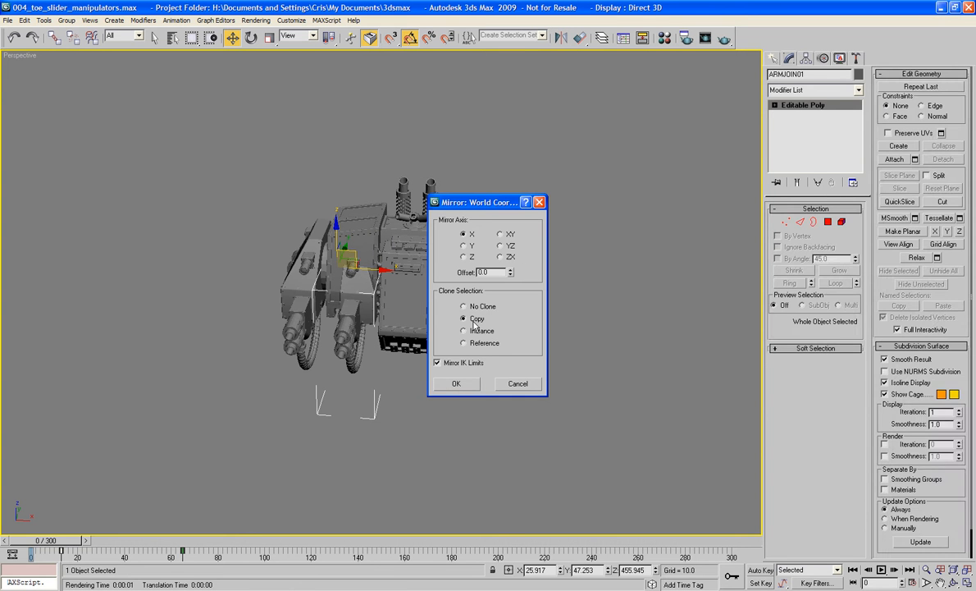
left_click(454, 383)
left_click_drag(399, 282, 529, 297)
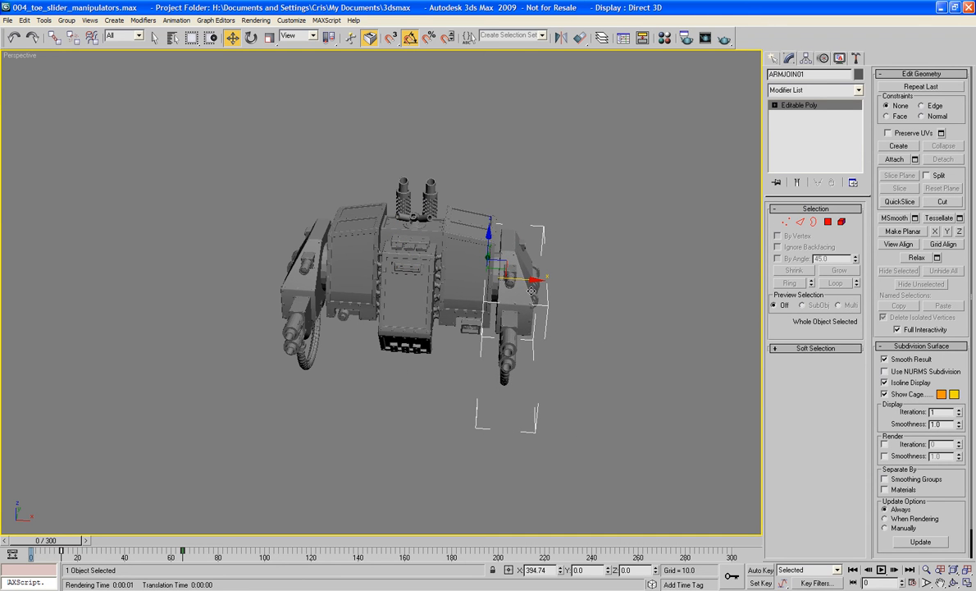
Step: Reset the mirrored arm's transform with Reset XForm and convert it to an Editable Poly
middle_click_drag(609, 310, 558, 312, "alt")
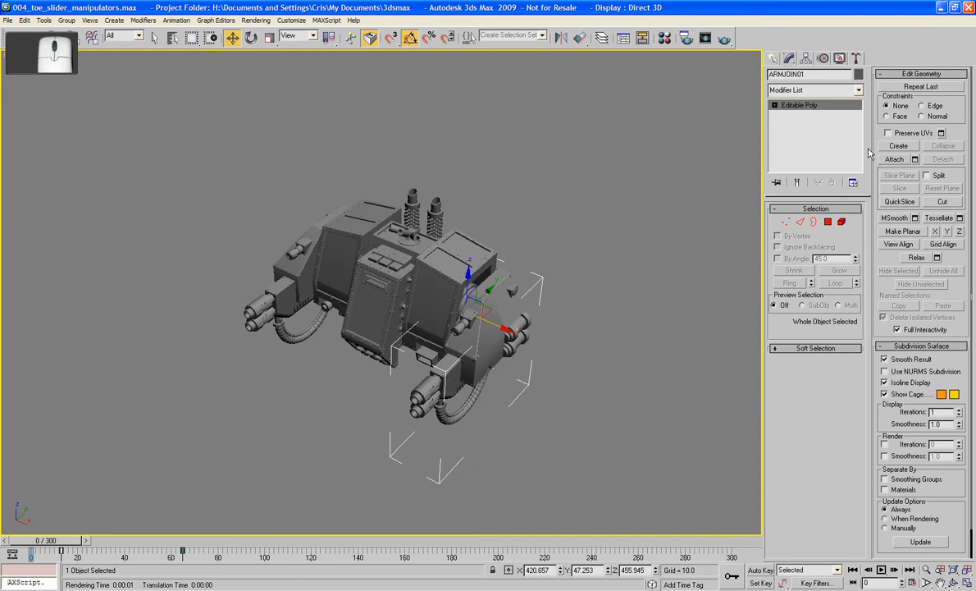
left_click(863, 58)
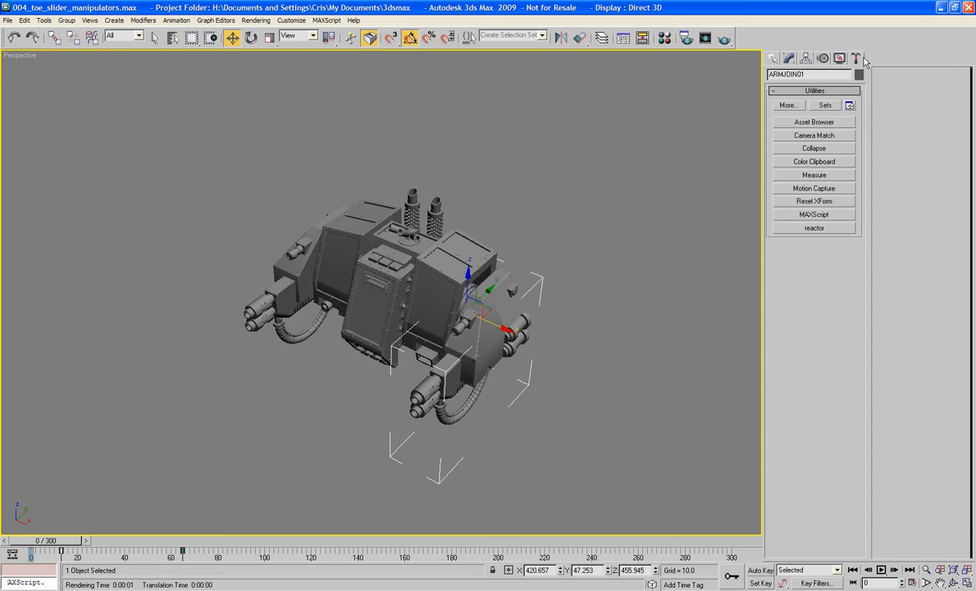
left_click(812, 202)
left_click(814, 266)
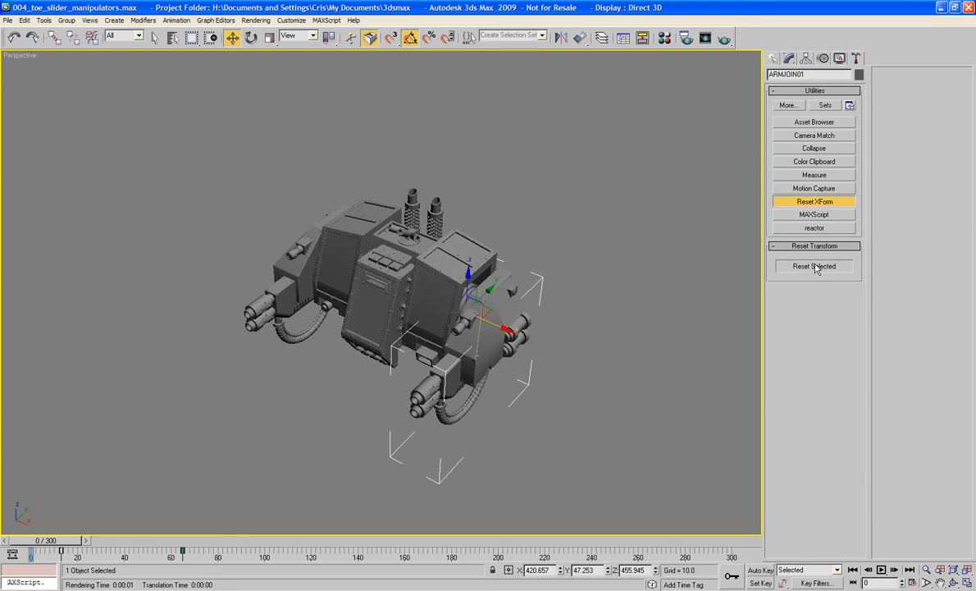
middle_click_drag(513, 392, 414, 361, "alt")
scroll(518, 380, "up", 3)
middle_click_drag(546, 365, 548, 372, "alt")
right_click(461, 309)
mouse_move(473, 420)
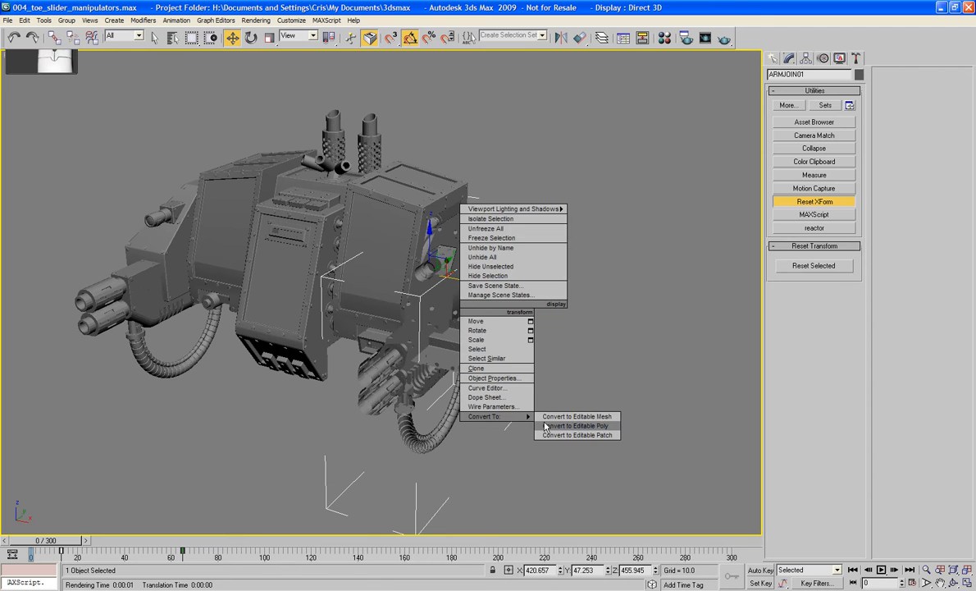
left_click(574, 426)
Step: Flip the normals of all elements of the mirrored arm
left_click(846, 223)
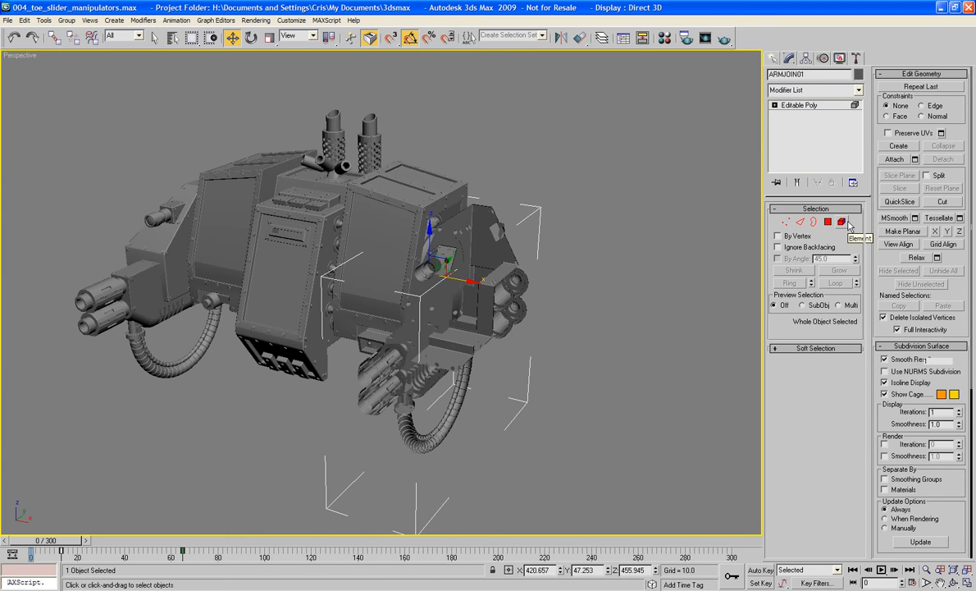
key("ctrl+a")
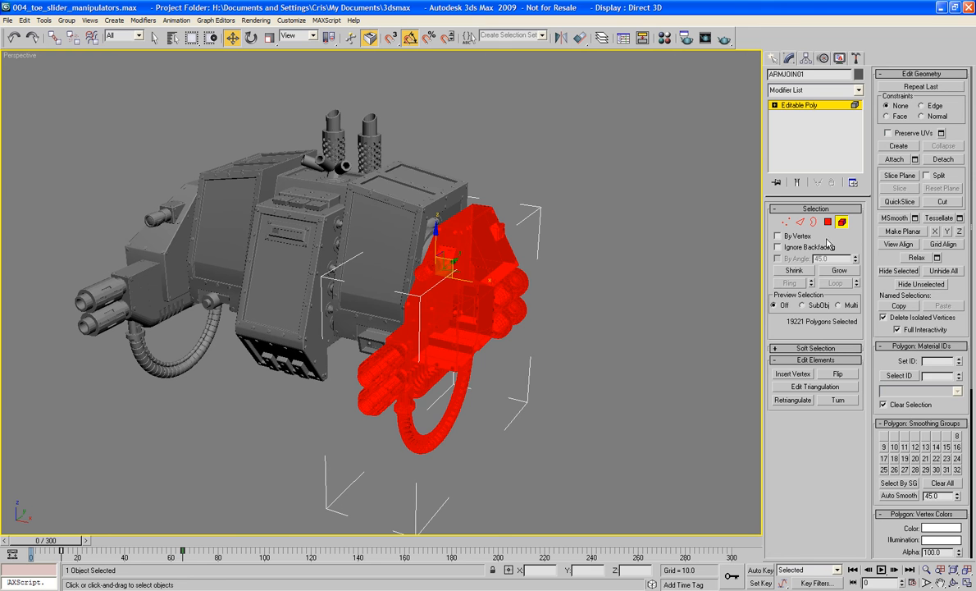
key("F2")
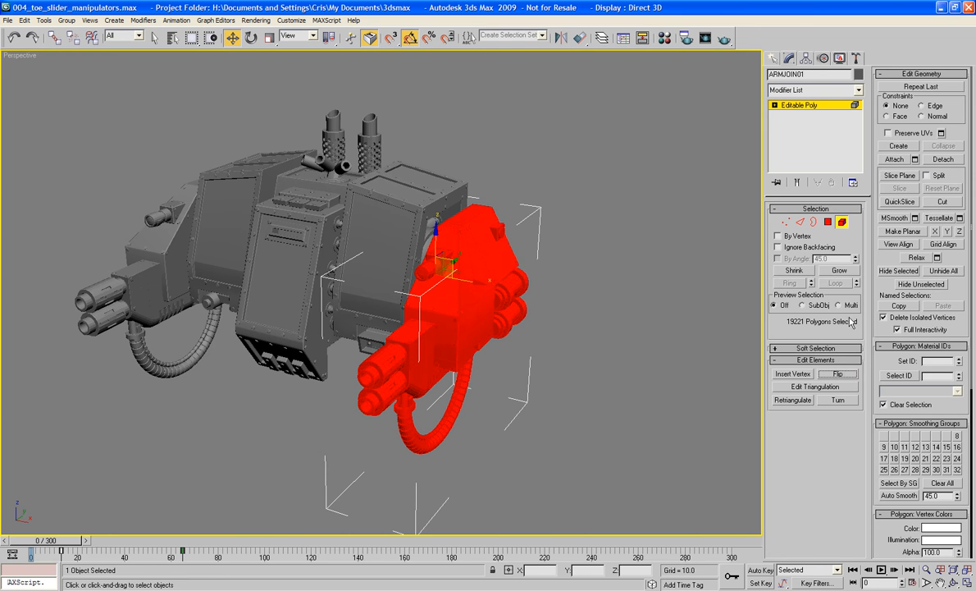
left_click(843, 222)
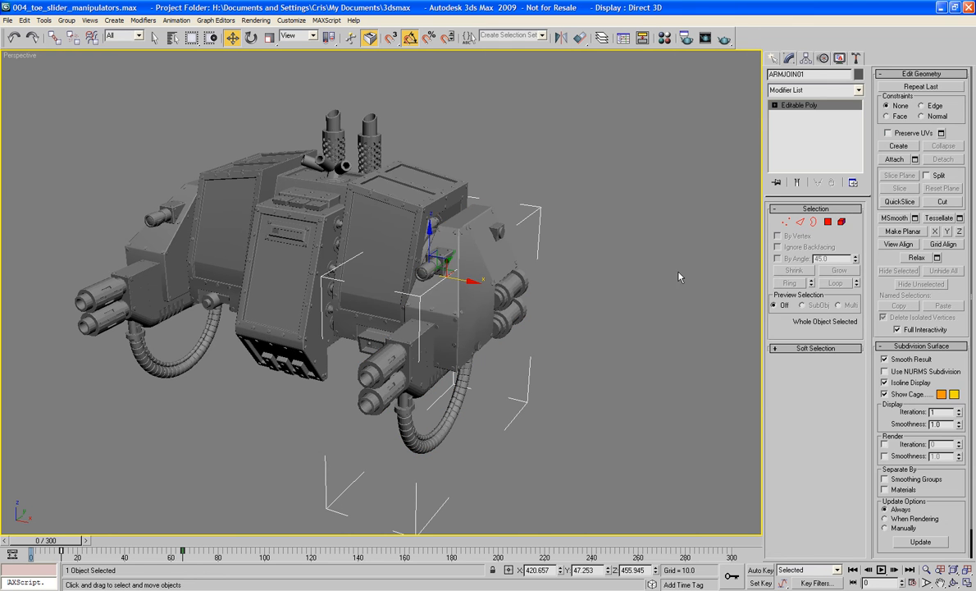
Step: Delete the rear gun barrel elements and the small fitting near the top of the mirrored arm's outer side
left_click(843, 222)
left_click(505, 312)
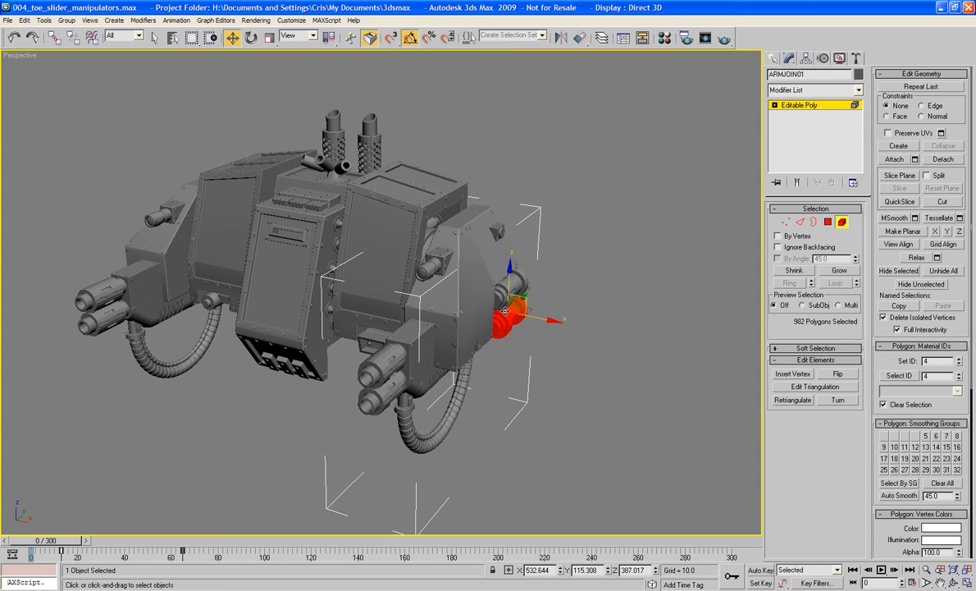
key("Delete")
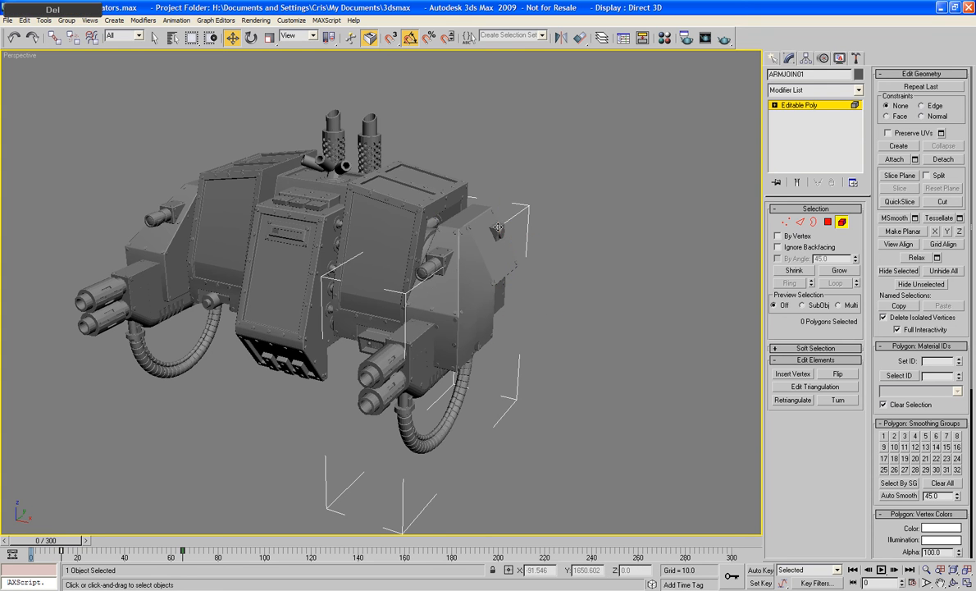
left_click(498, 228)
key("Delete")
left_click(507, 230)
key("Delete")
Step: Delete every element of the mirrored arm except its main armour shell
left_click(460, 254)
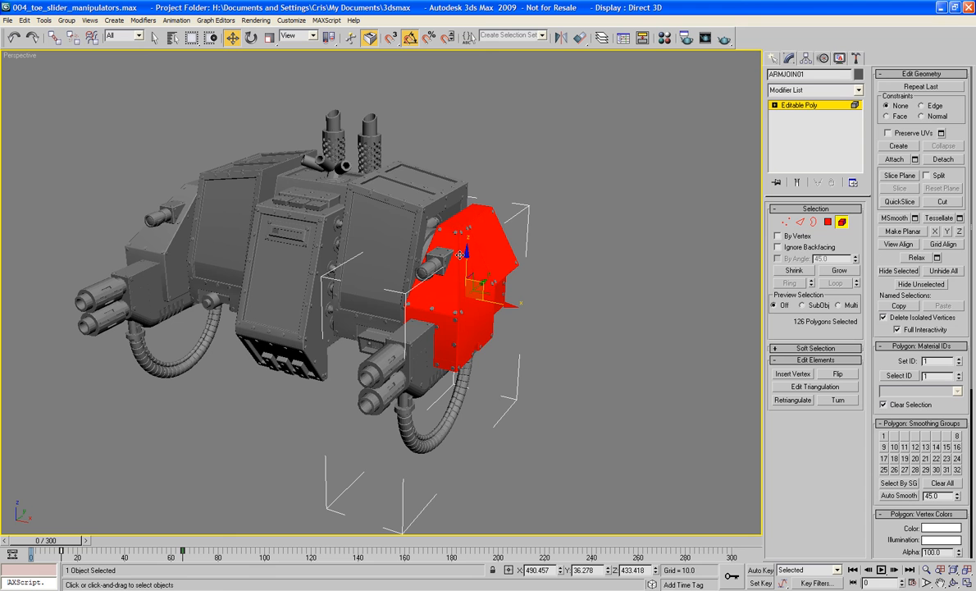
key("ctrl+a")
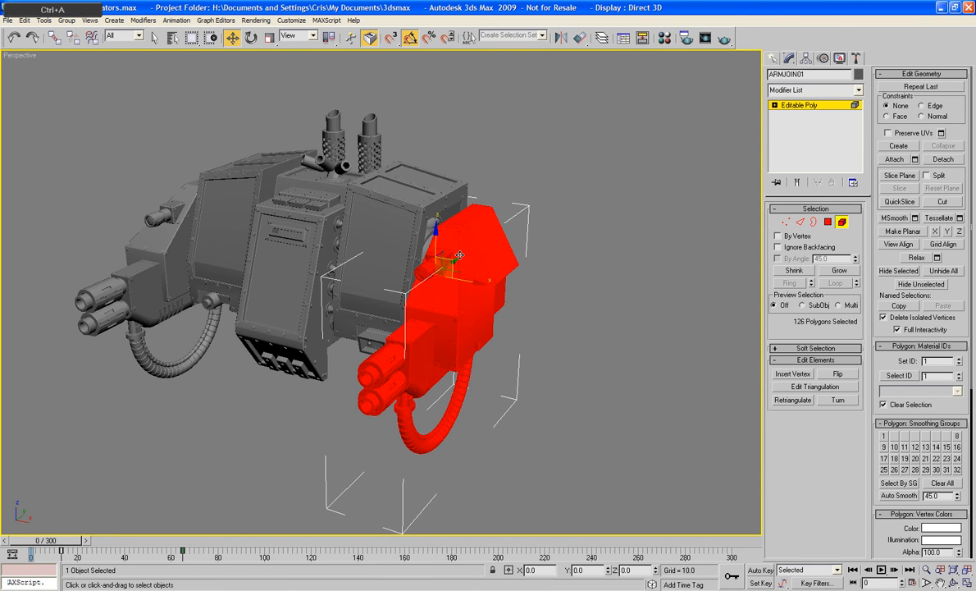
key("ctrl+z")
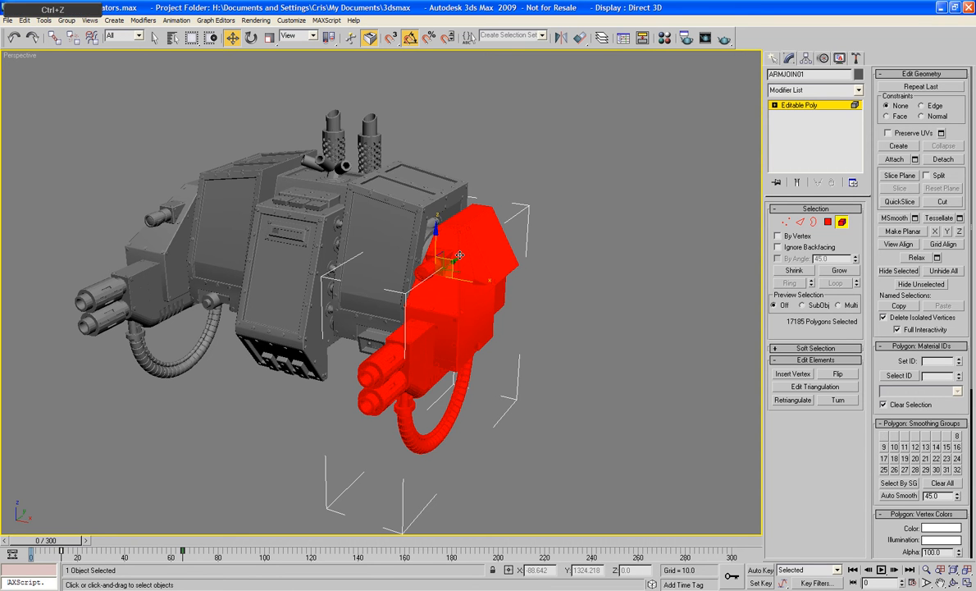
key("ctrl+i")
key("Delete")
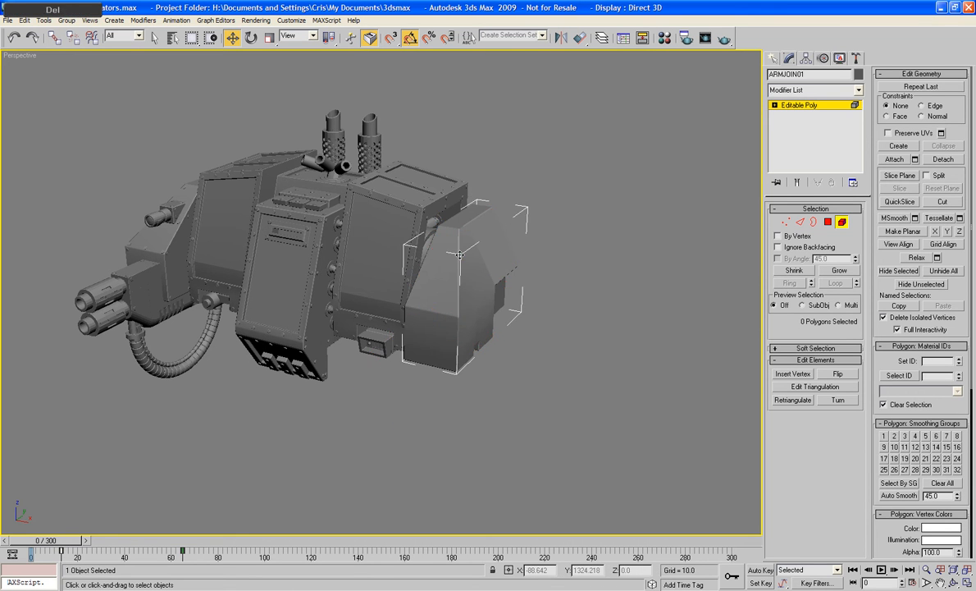
Step: Weld all vertices of the remaining armour shell with a weld threshold of 2.58
middle_click_drag(461, 260, 469, 375, "alt")
scroll(468, 375, "up", 5)
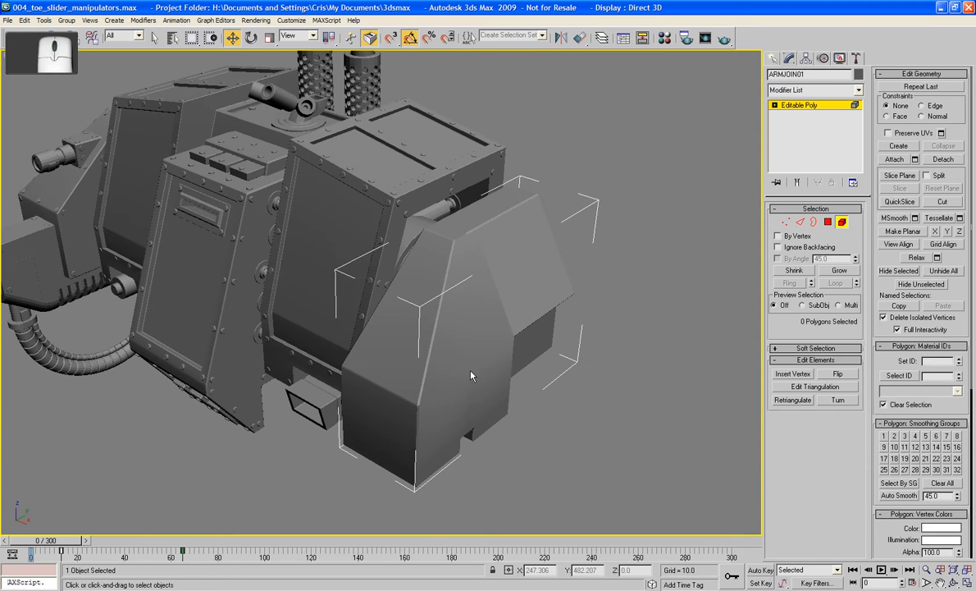
middle_click_drag(472, 318, 479, 373, "alt")
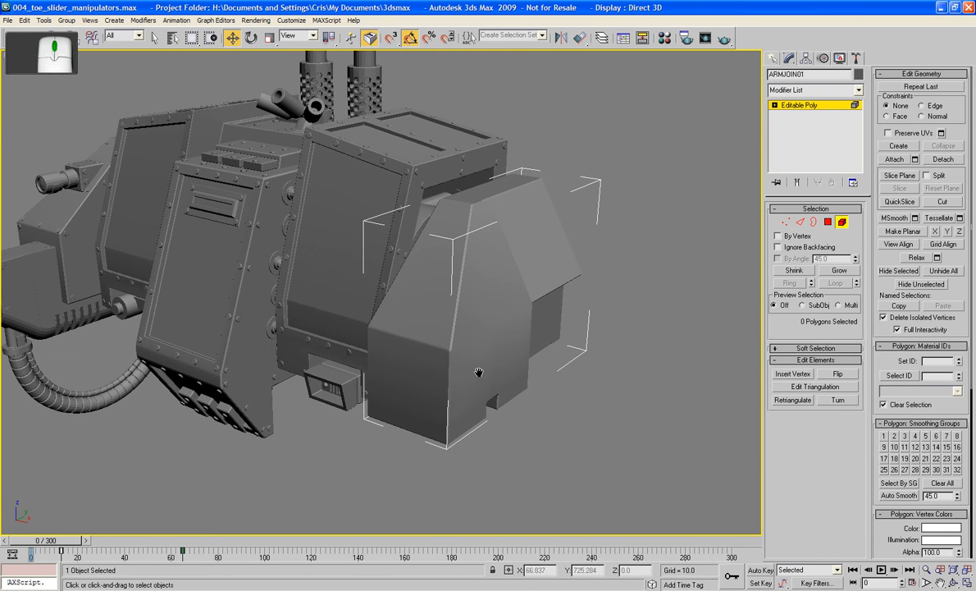
left_click(785, 221)
middle_click_drag(467, 300, 518, 349, "alt")
scroll(632, 358, "up", 3)
middle_click_drag(631, 358, 531, 235)
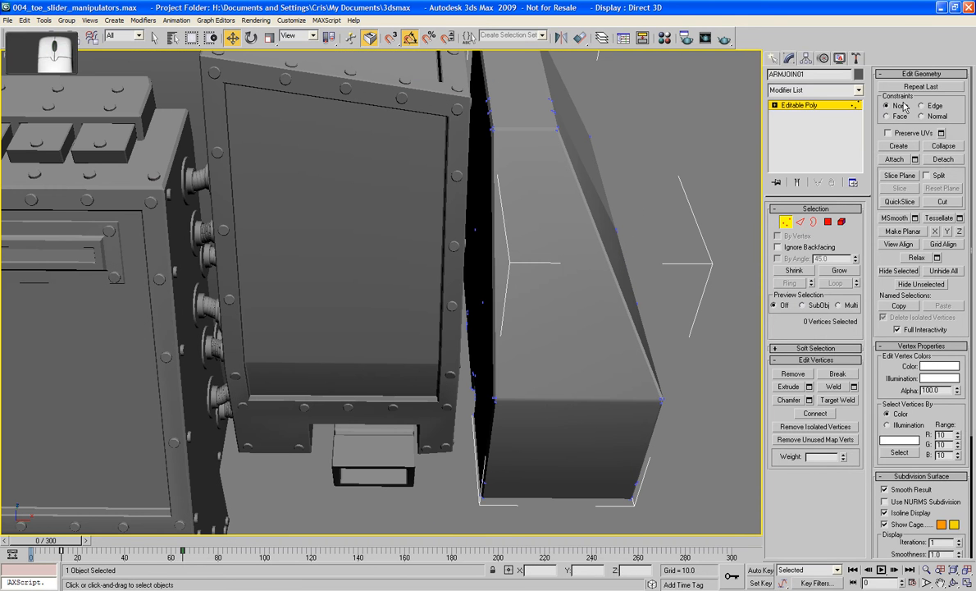
key("ctrl+a")
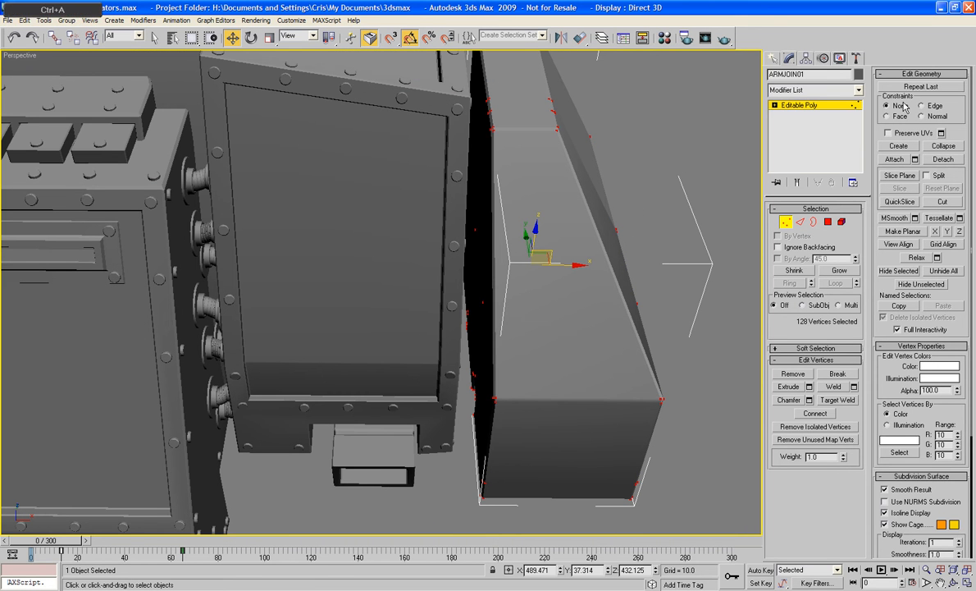
left_click(853, 387)
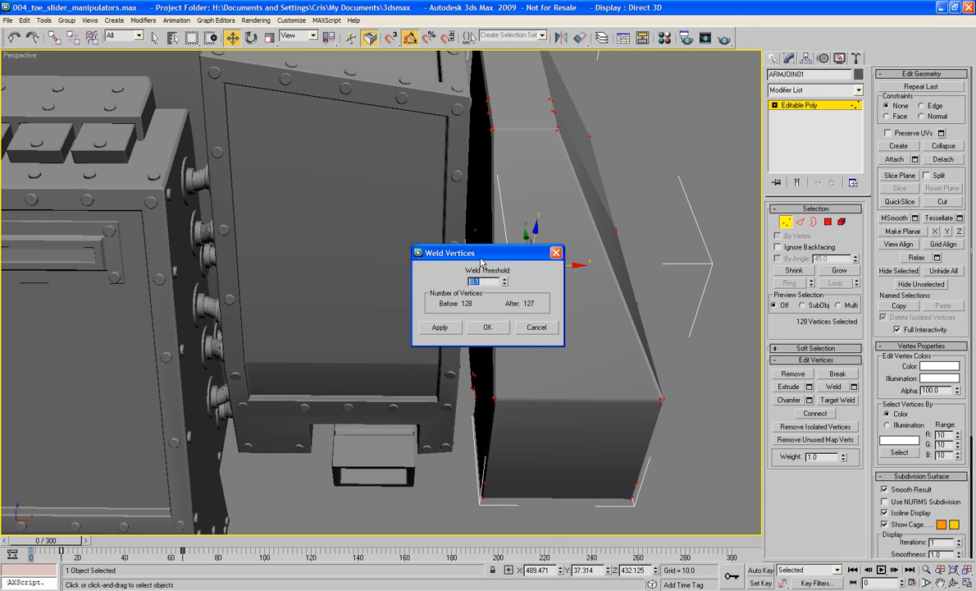
left_click_drag(482, 261, 353, 200)
middle_click_drag(535, 283, 545, 366, "alt")
scroll(511, 217, "up", 4)
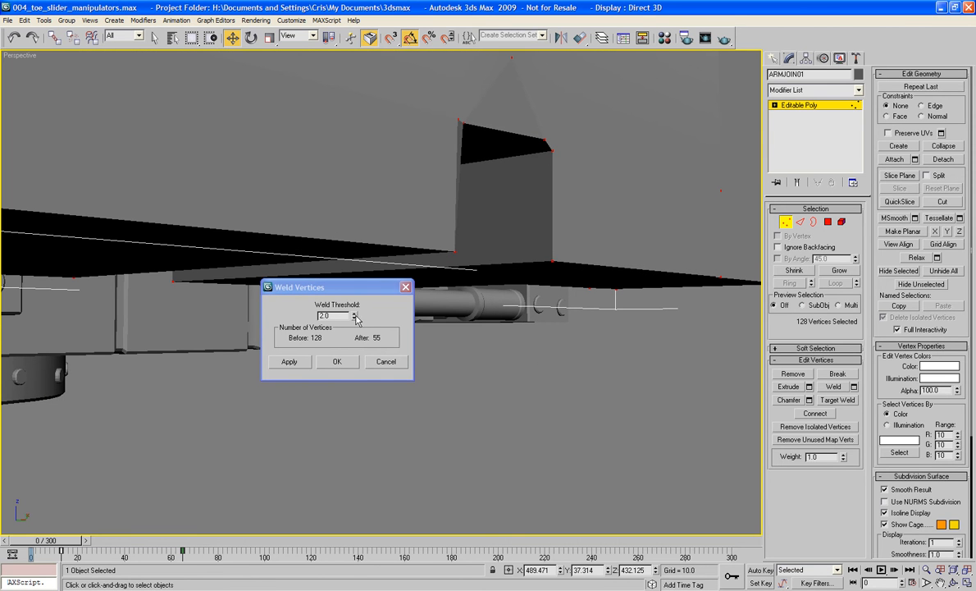
left_click_drag(354, 316, 356, 298)
middle_click_drag(581, 311, 437, 317, "alt")
left_click_drag(353, 319, 353, 310)
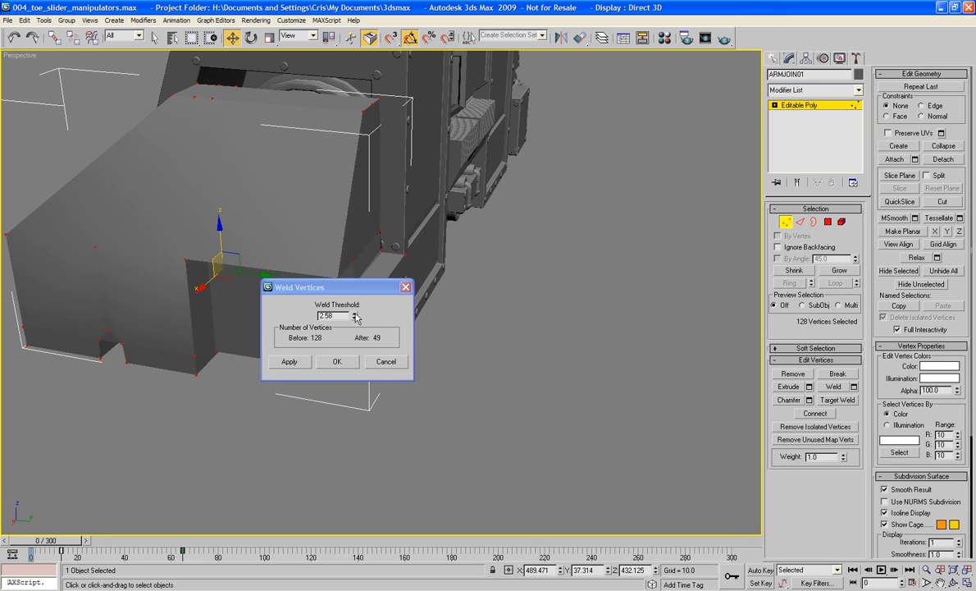
left_click(336, 362)
Step: Inspect the welded shell's underside with edged faces shown, and frame the shell in the Left view
middle_click_drag(353, 355, 414, 344, "alt")
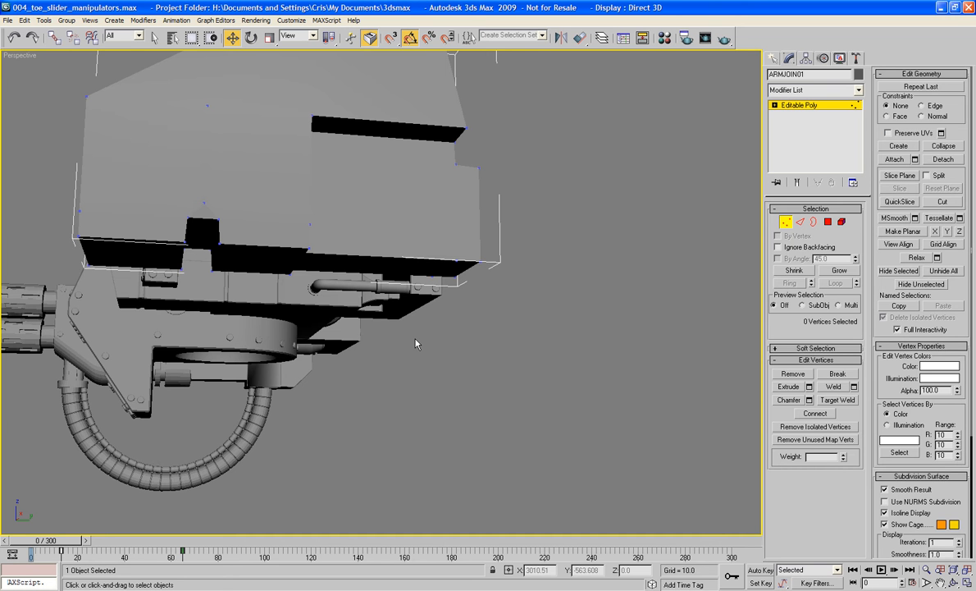
middle_click_drag(322, 216, 437, 262)
scroll(392, 292, "up", 3)
scroll(394, 296, "down", 3)
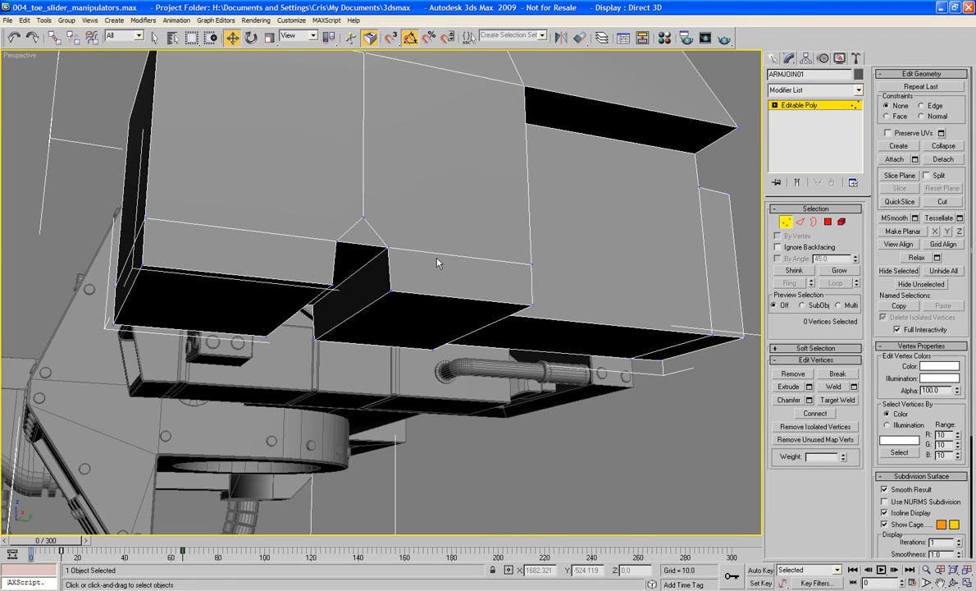
key("l")
key("z")
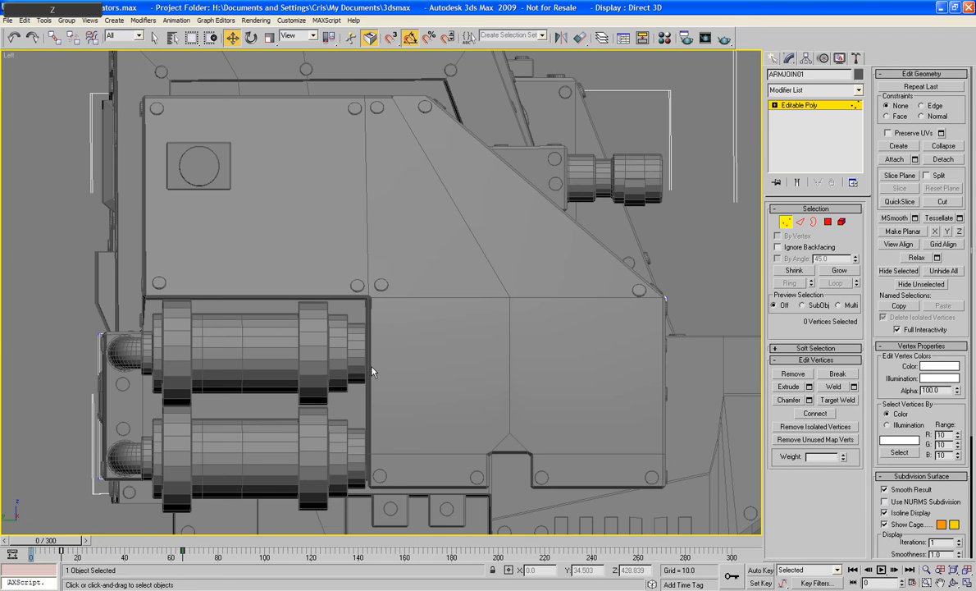
Step: In the Right view, shift the lower notch's two upper corners horizontally by 1.217 and -1.158 to make its sides vertical
right_click(10, 55)
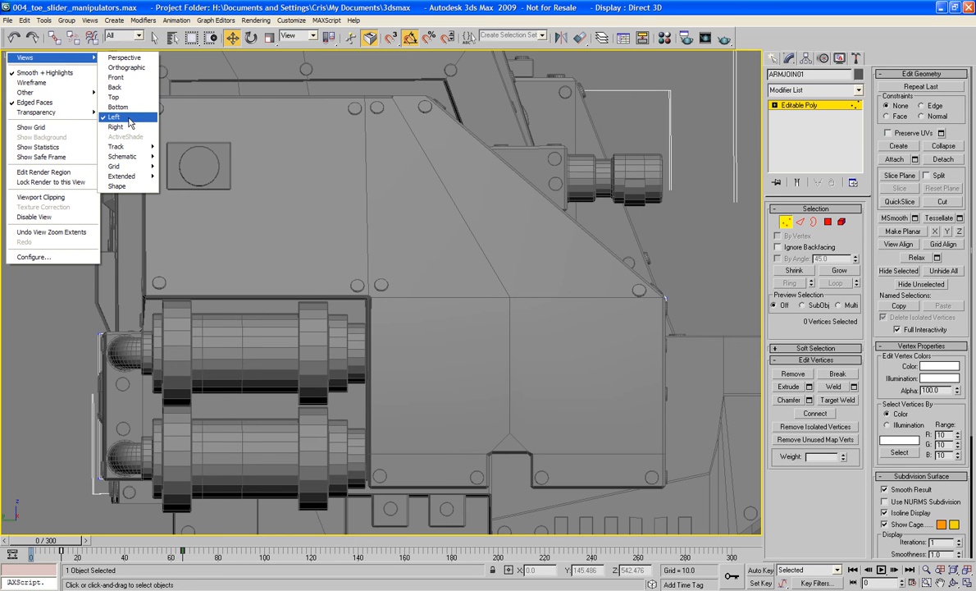
left_click(111, 112)
middle_click_drag(325, 173, 358, 73)
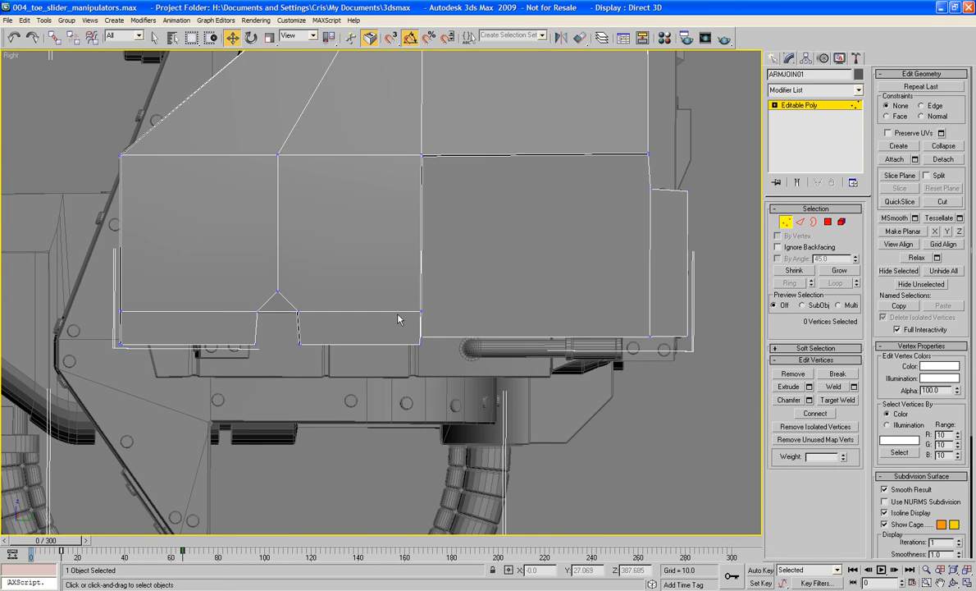
scroll(399, 318, "up", 2)
middle_click_drag(397, 314, 438, 273)
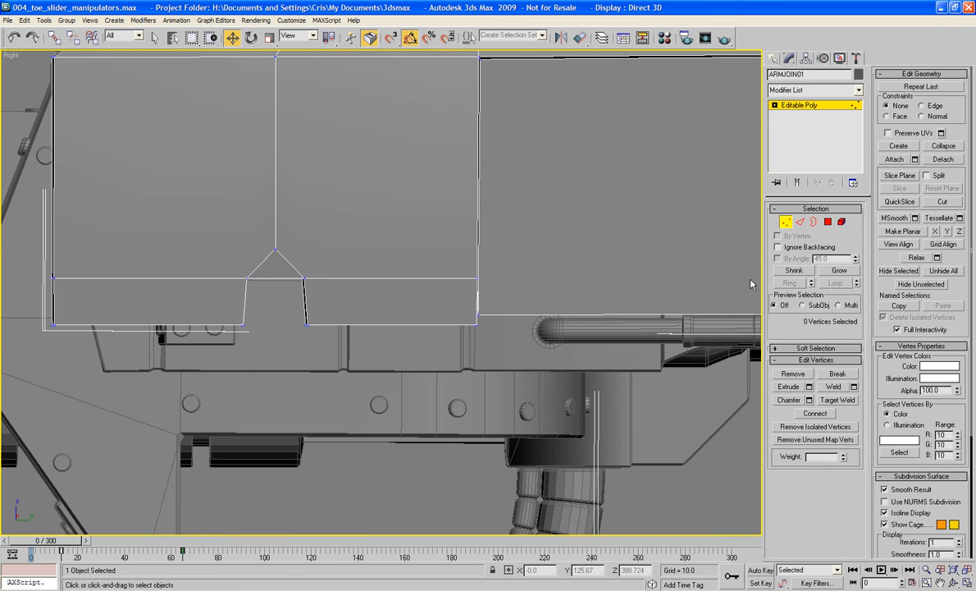
left_click_drag(291, 264, 346, 282)
scroll(342, 278, "up", 2)
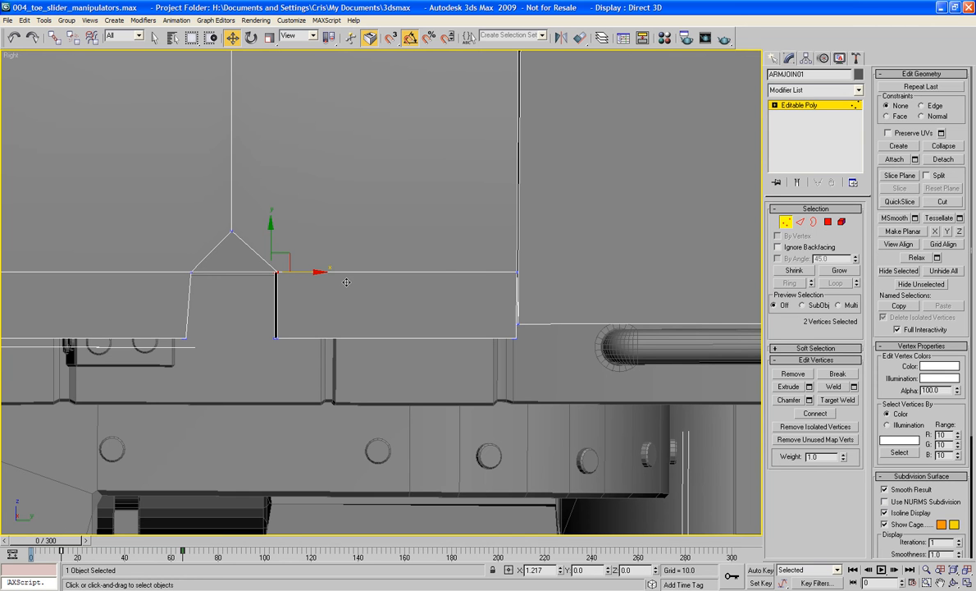
left_click_drag(181, 251, 210, 262)
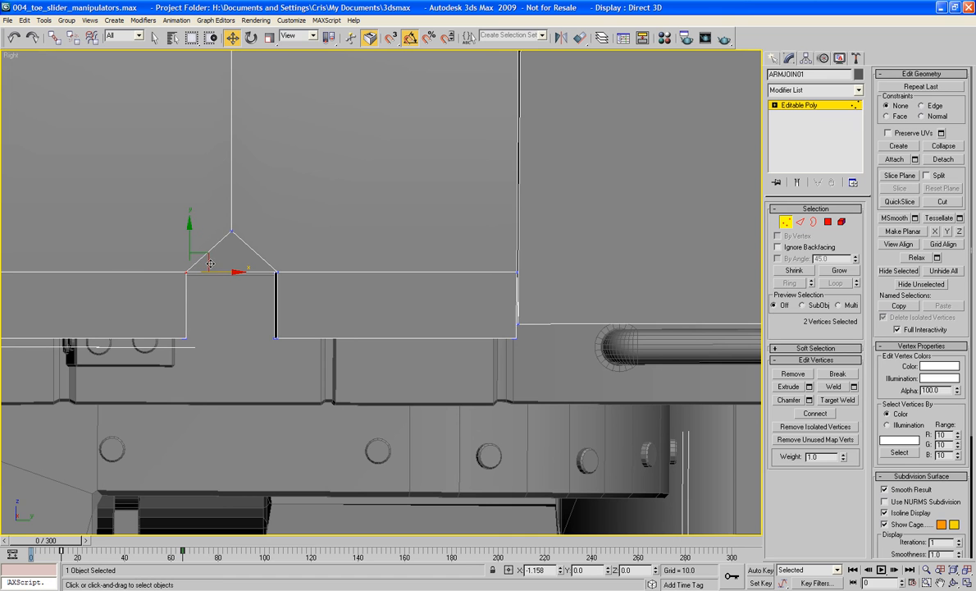
Step: Shift the six vertices along the shell's upper rear edge slightly outward to straighten that edge, and save the scene
scroll(501, 238, "down", 4)
middle_click_drag(509, 235, 332, 344)
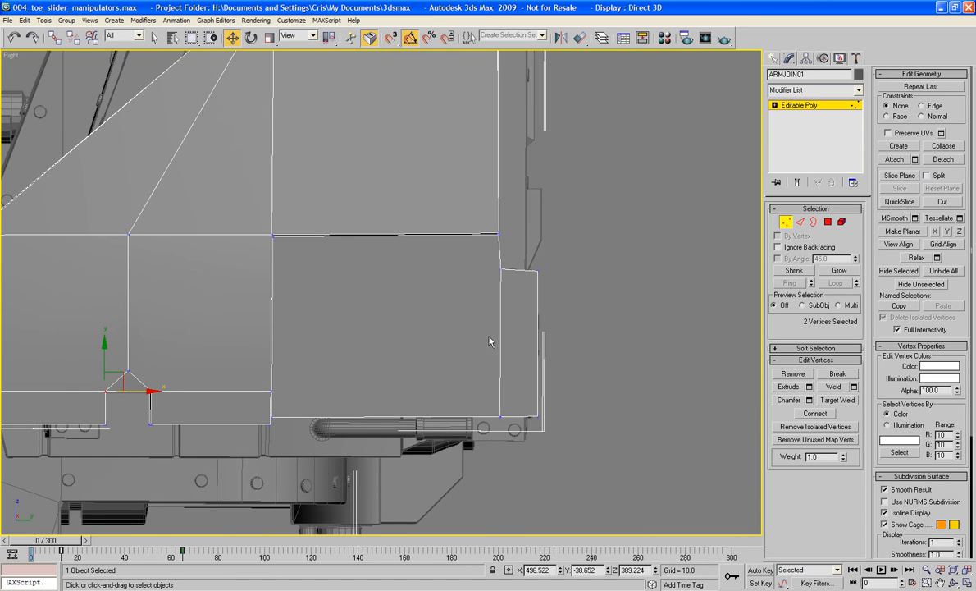
middle_click_drag(489, 341, 391, 335)
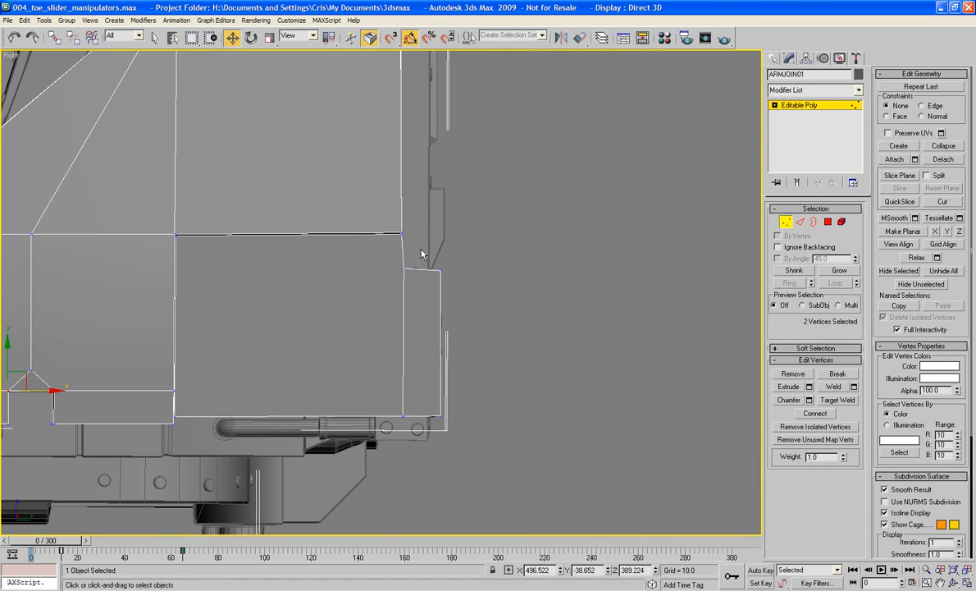
middle_click_drag(421, 254, 451, 182)
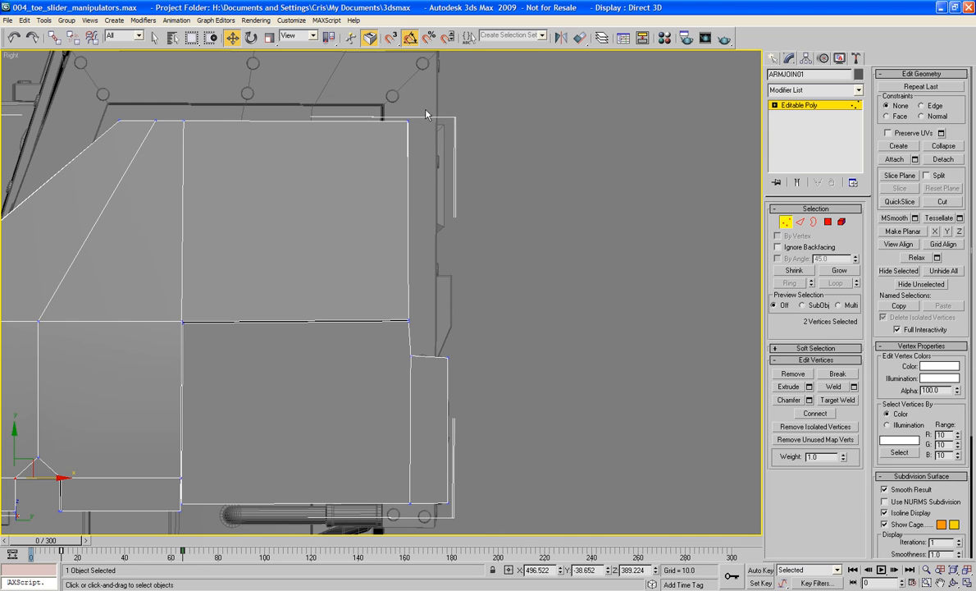
left_click_drag(425, 114, 433, 334)
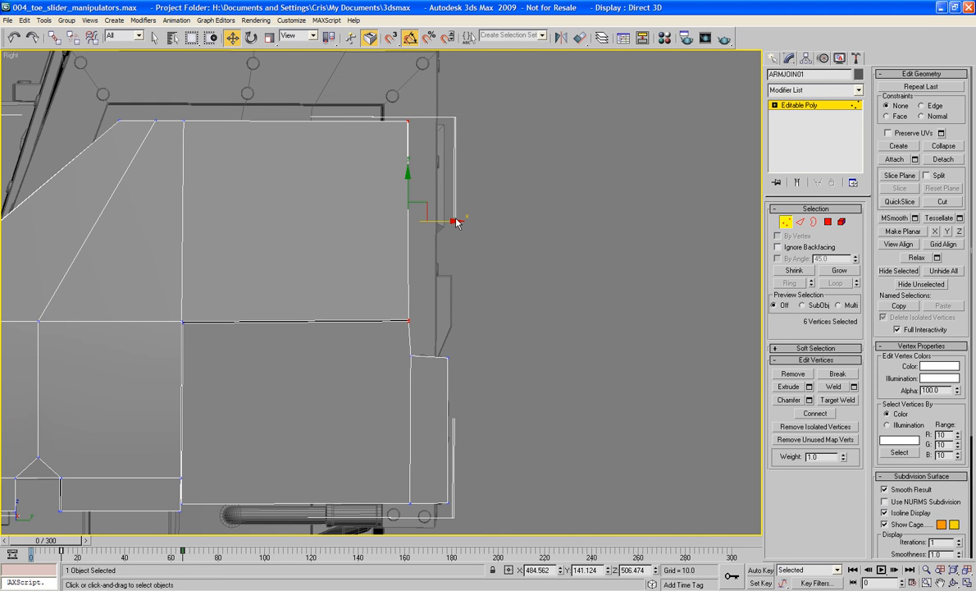
key("ctrl+s")
left_click_drag(453, 220, 455, 220)
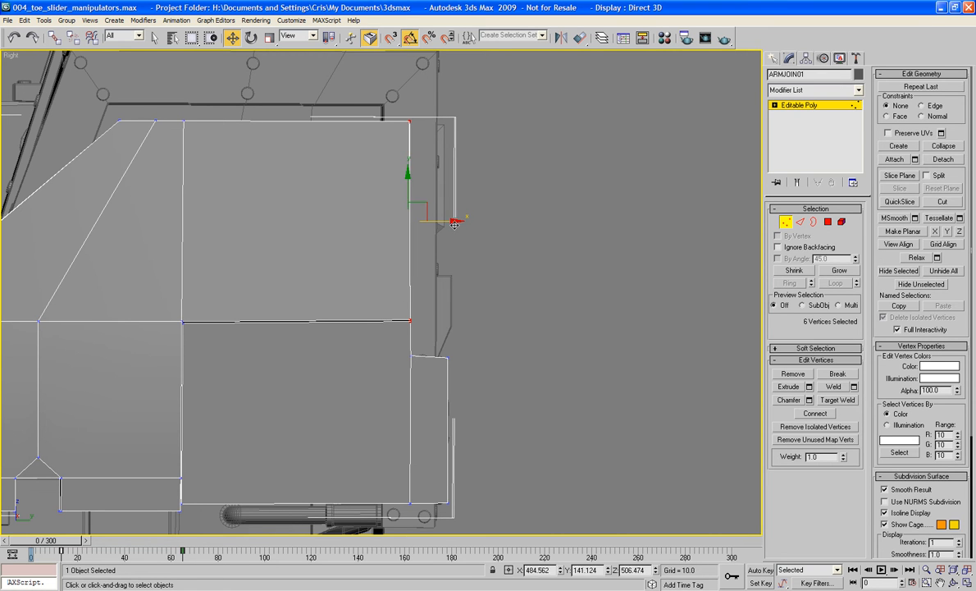
Step: Raise the outer top corner vertices of the shell's small rear step by 0.789 to level it, and leave vertex editing
middle_click_drag(477, 328, 474, 238)
left_click_drag(435, 316, 435, 315)
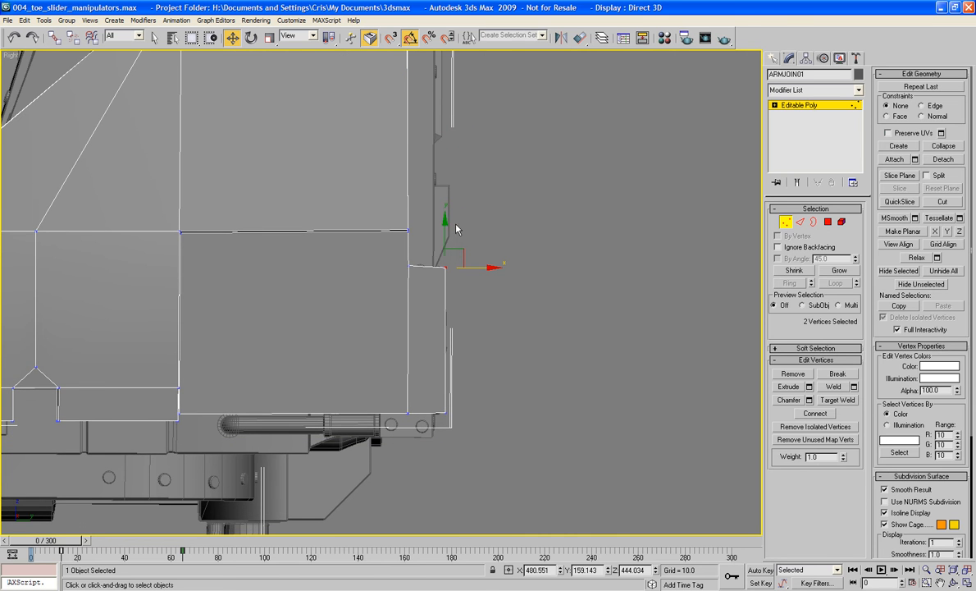
left_click_drag(448, 230, 453, 228)
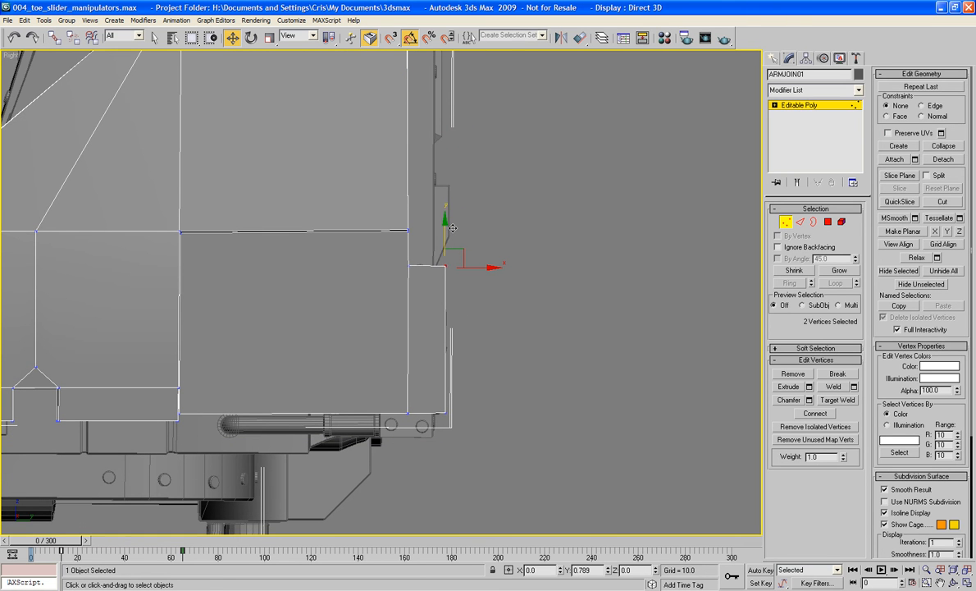
middle_click_drag(524, 317, 639, 284)
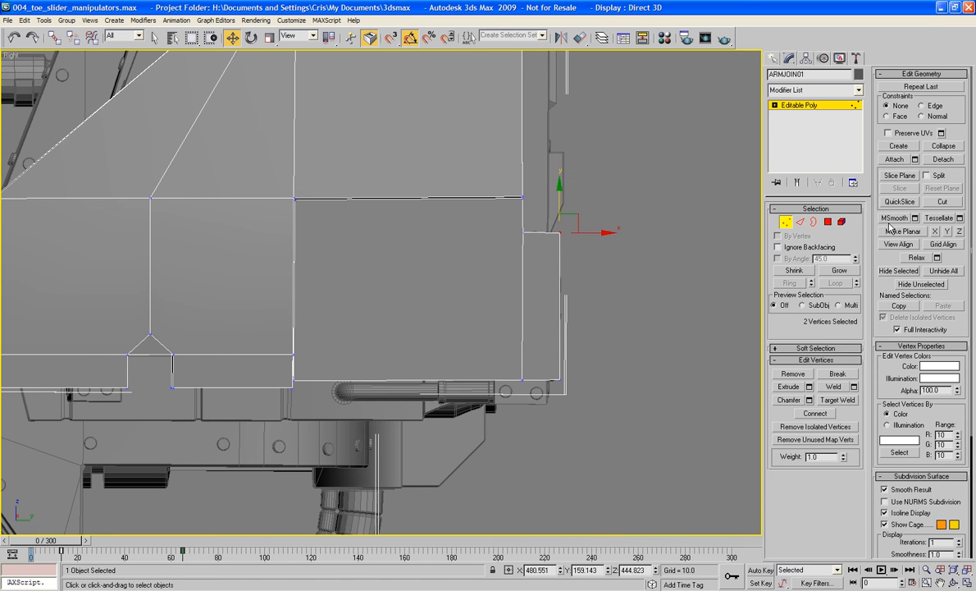
left_click(784, 222)
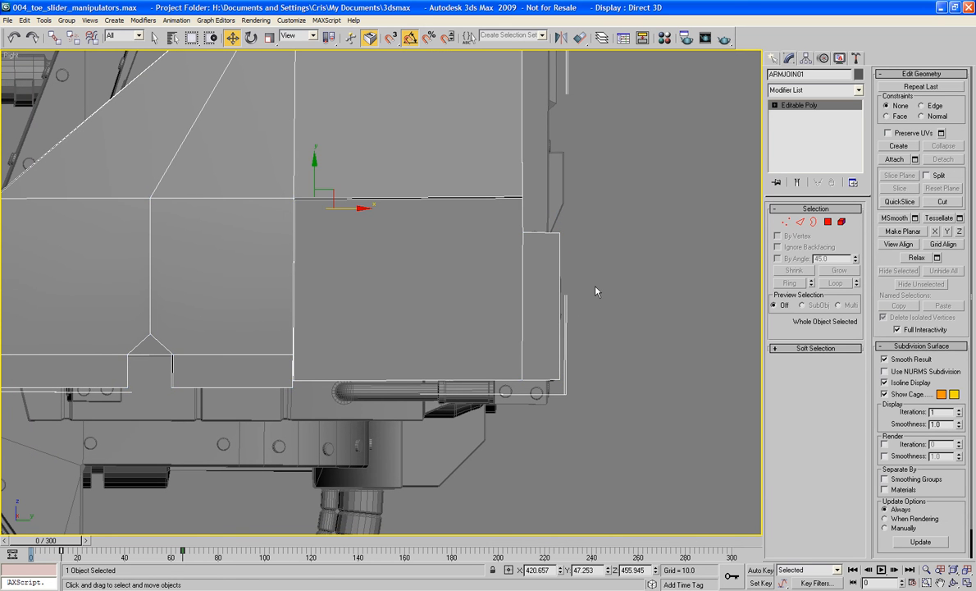
Step: In the Perspective view, delete the two underside polygons beside the notch together with their surrounding rim polygons by growing the selection
key("p")
key("z")
middle_click_drag(492, 307, 582, 331, "alt")
scroll(498, 321, "down", 5)
middle_click_drag(498, 320, 377, 319, "alt")
scroll(451, 310, "down", 4)
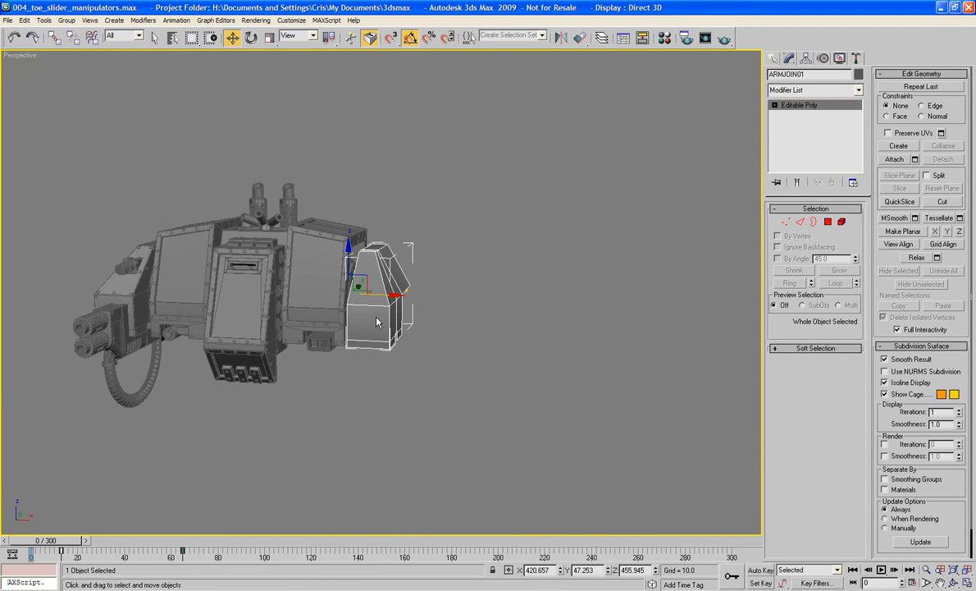
middle_click_drag(383, 311, 369, 273, "alt")
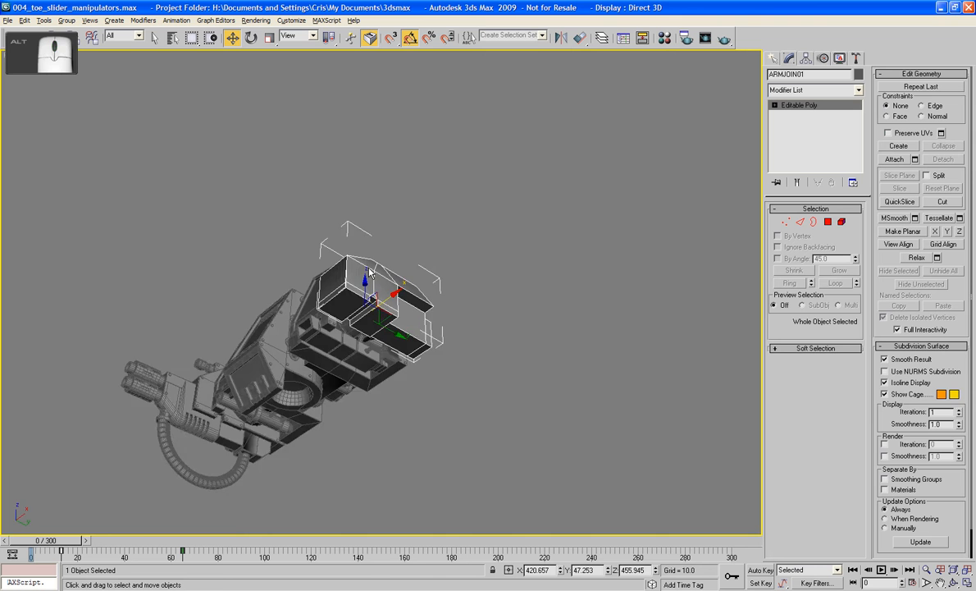
scroll(369, 273, "up", 4)
left_click(829, 222)
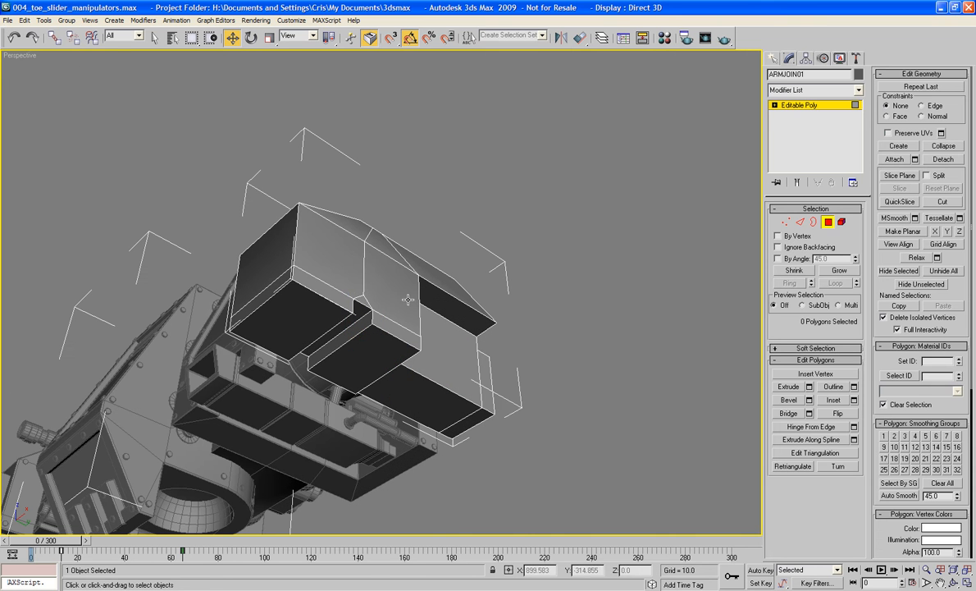
left_click(283, 316)
left_click(376, 362, "ctrl")
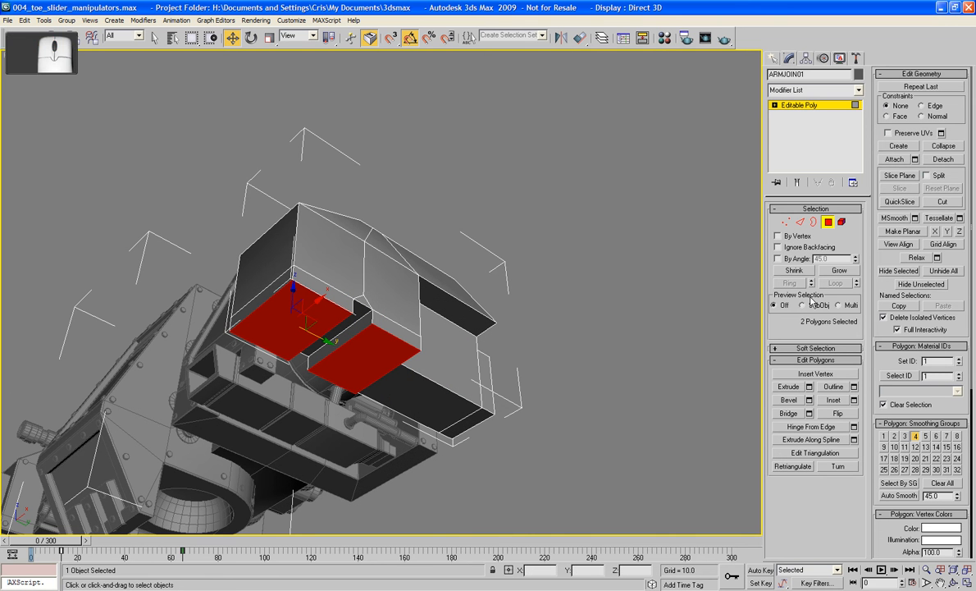
left_click(840, 271)
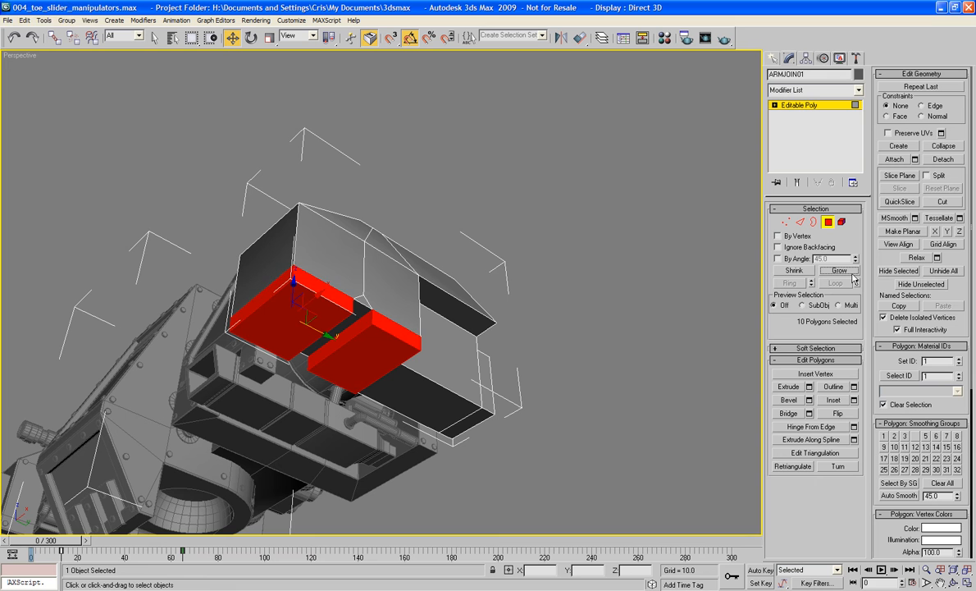
key("Delete")
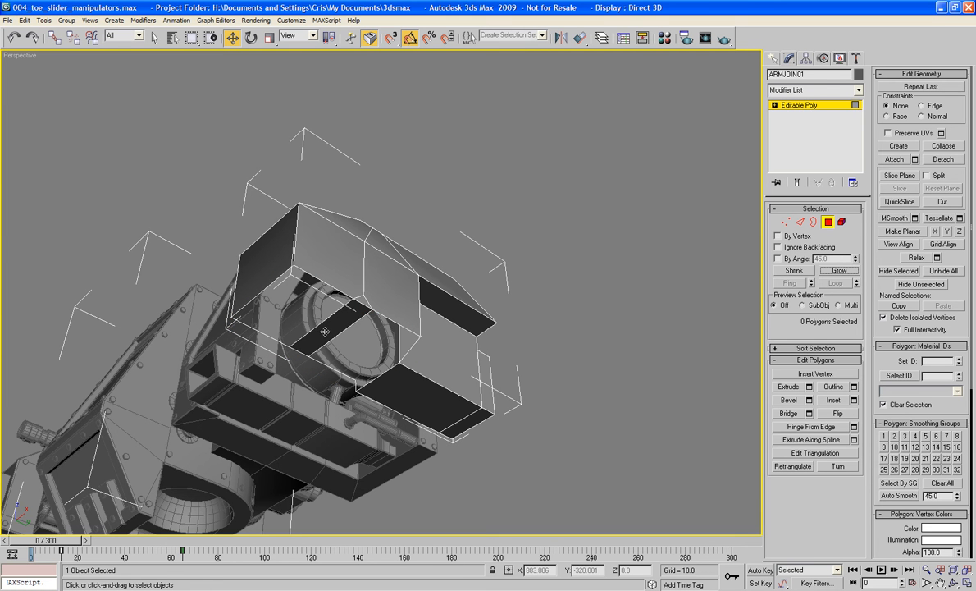
Step: Delete the leftover strip polygon bridging the notch and the underside polygon of the shell's rear section
left_click(310, 330)
key("Delete")
left_click(416, 397)
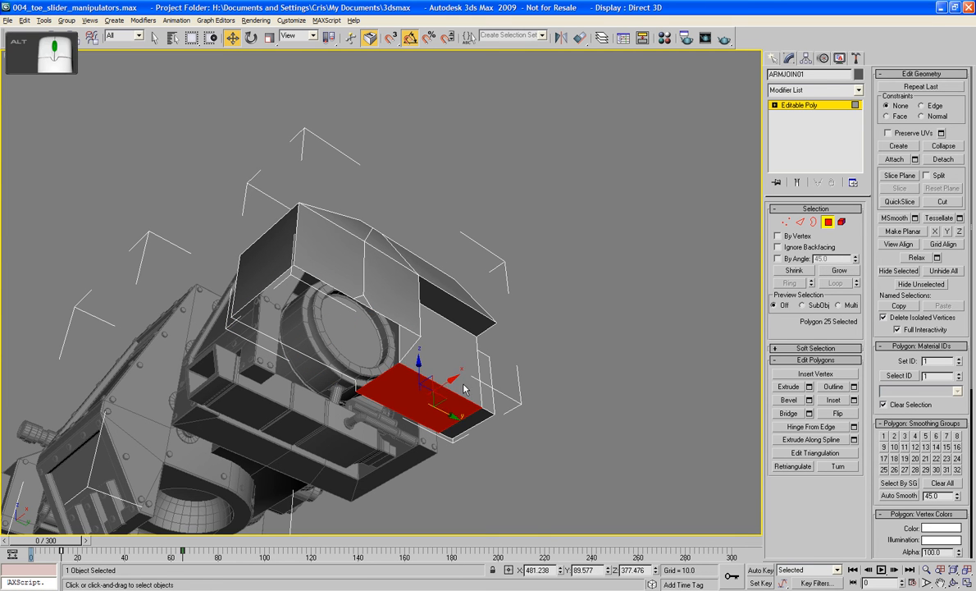
middle_click_drag(415, 397, 393, 412, "alt")
key("Delete")
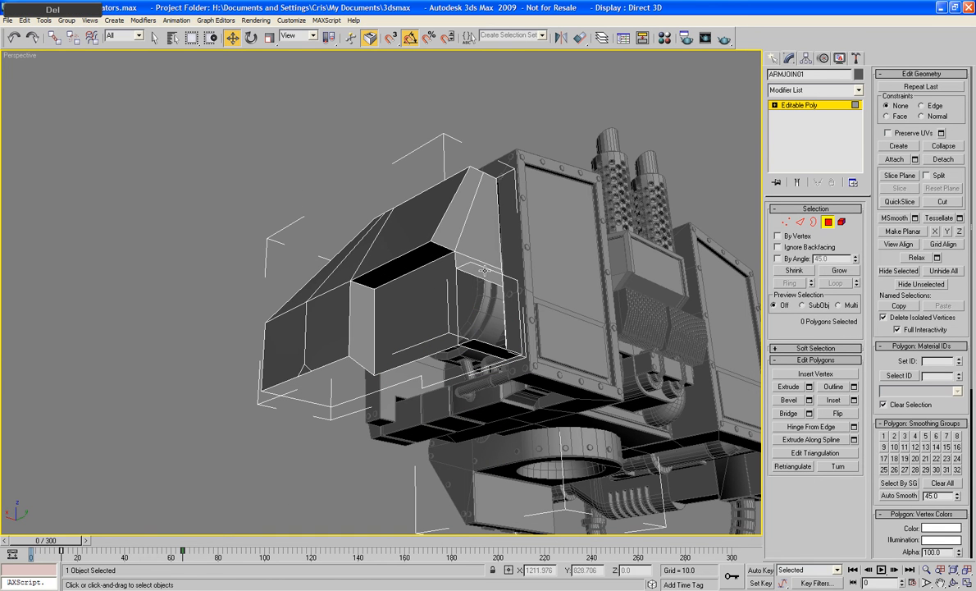
Step: Delete the remaining wall and underside polygons of the shell's lower rear block
left_click(484, 270)
left_click(479, 298)
left_click(493, 351)
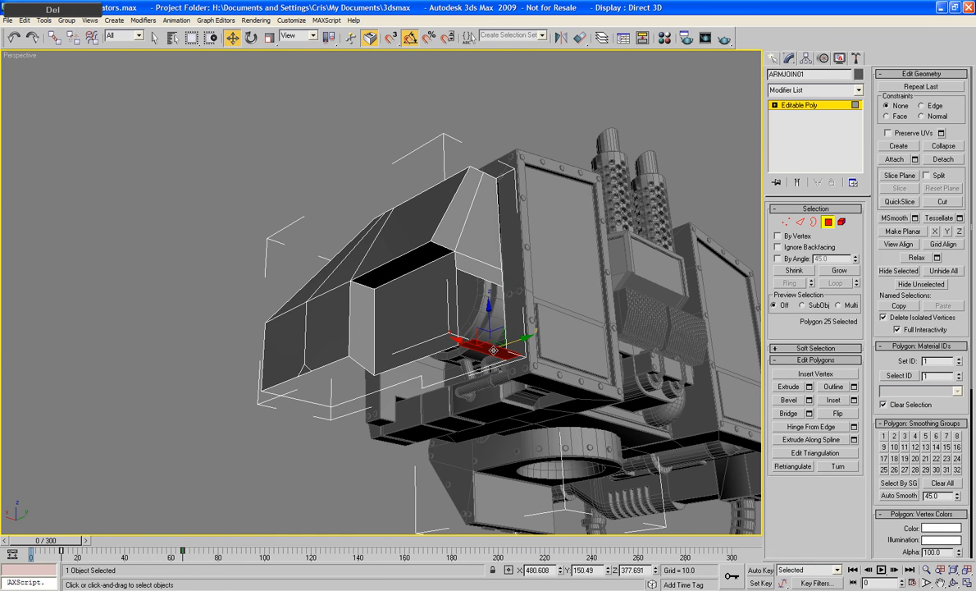
key("Delete")
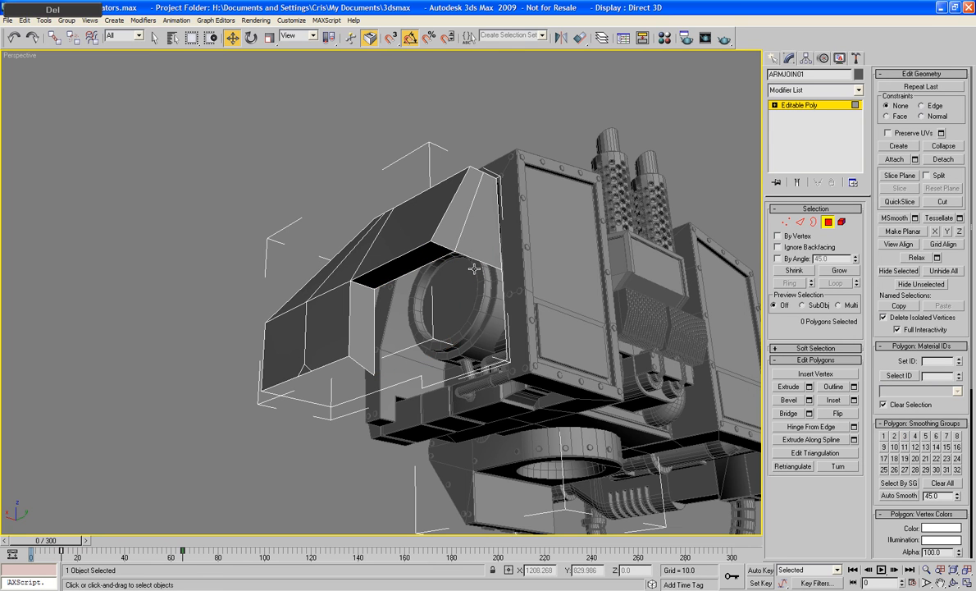
Step: Delete the inward-facing horizontal and vertical polygons along the edges of the shell's rear cutout
left_click(410, 266)
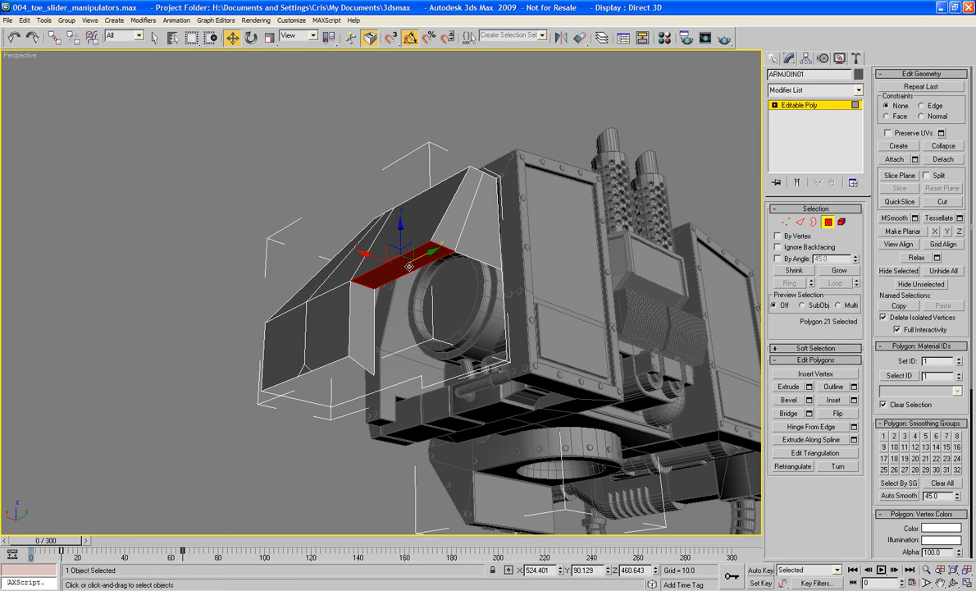
key("Delete")
left_click(356, 317)
key("Delete")
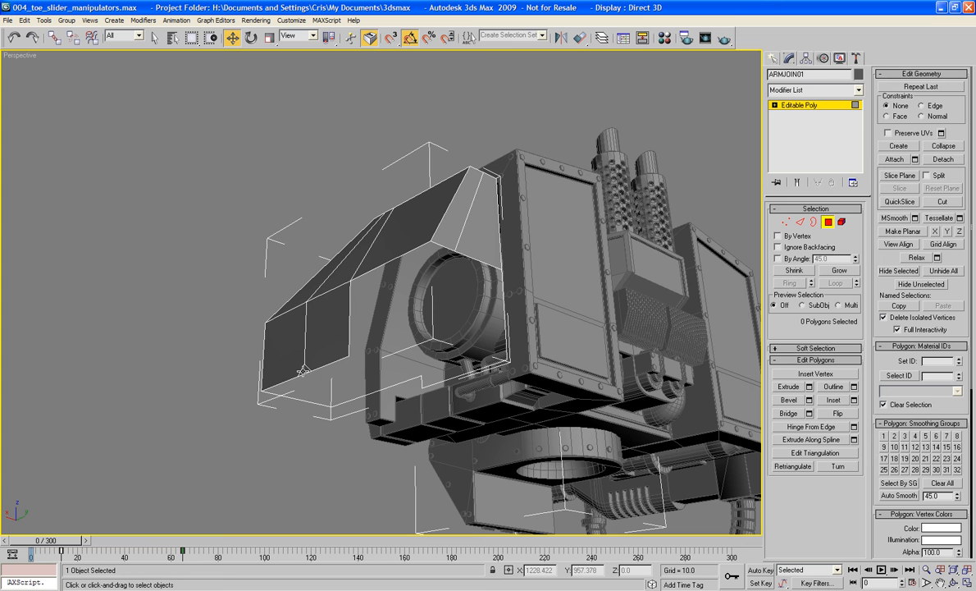
Step: Try deleting the small triangular polygon above the former notch and check the shell's lower edge
left_click(302, 371)
key("Delete")
scroll(333, 421, "up", 8)
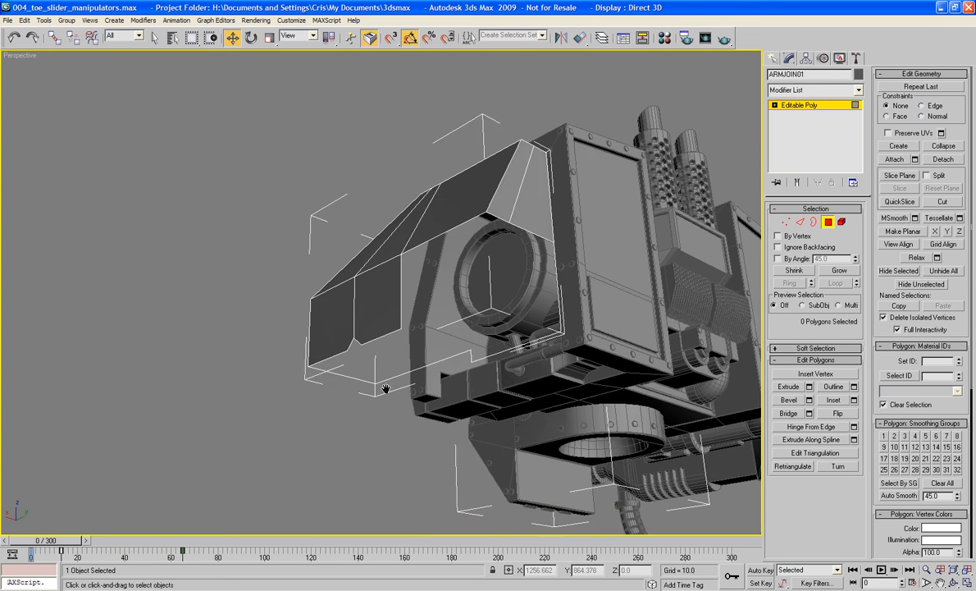
scroll(508, 292, "up", 3)
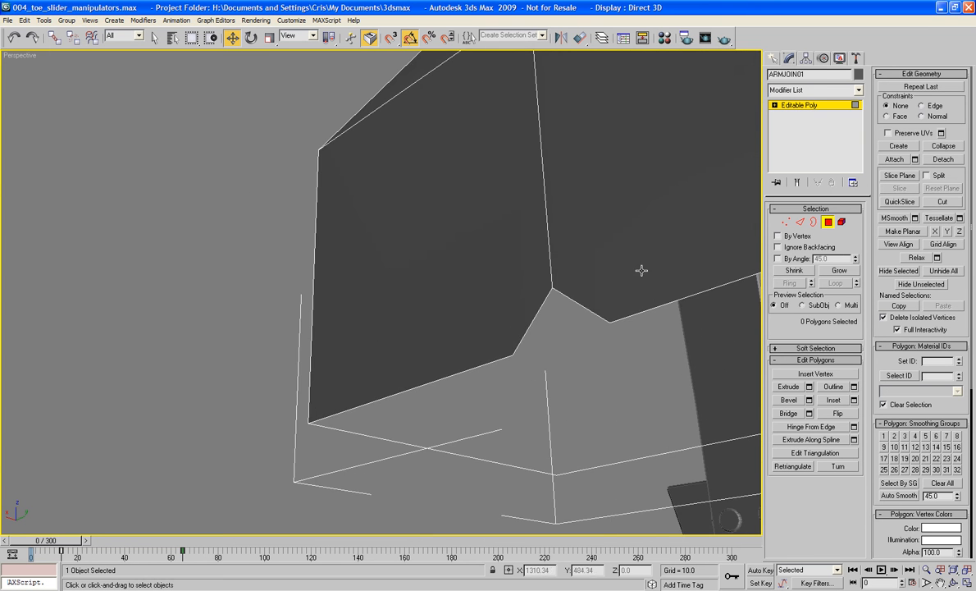
middle_click_drag(542, 292, 554, 366)
scroll(554, 363, "down", 3)
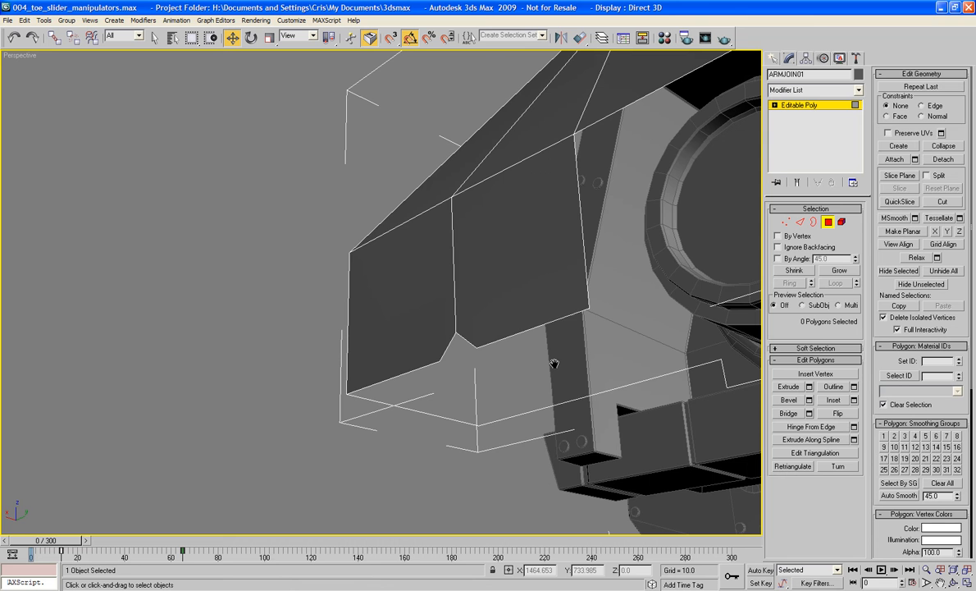
middle_click_drag(581, 420, 525, 435)
scroll(576, 383, "up", 3)
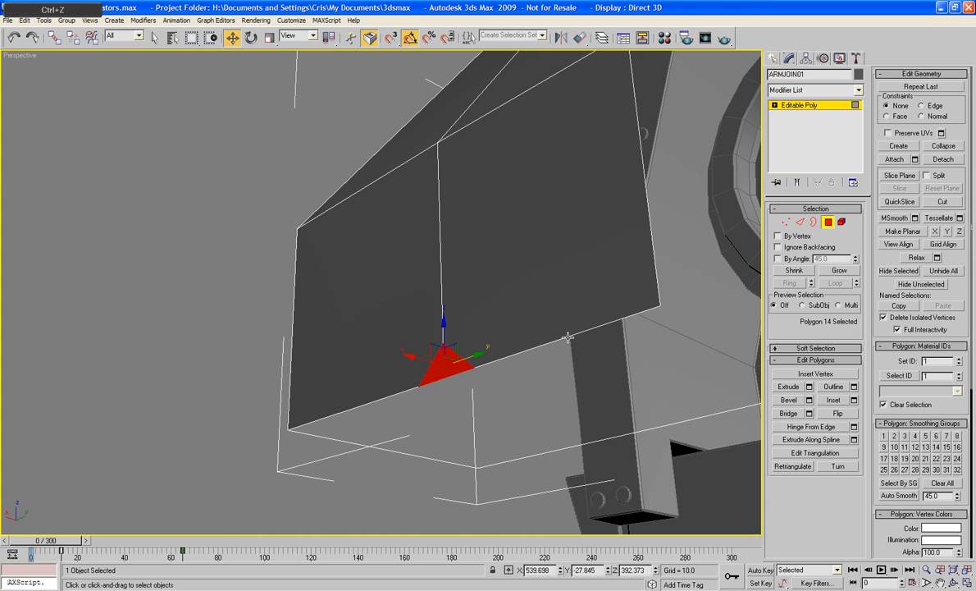
left_click(438, 401)
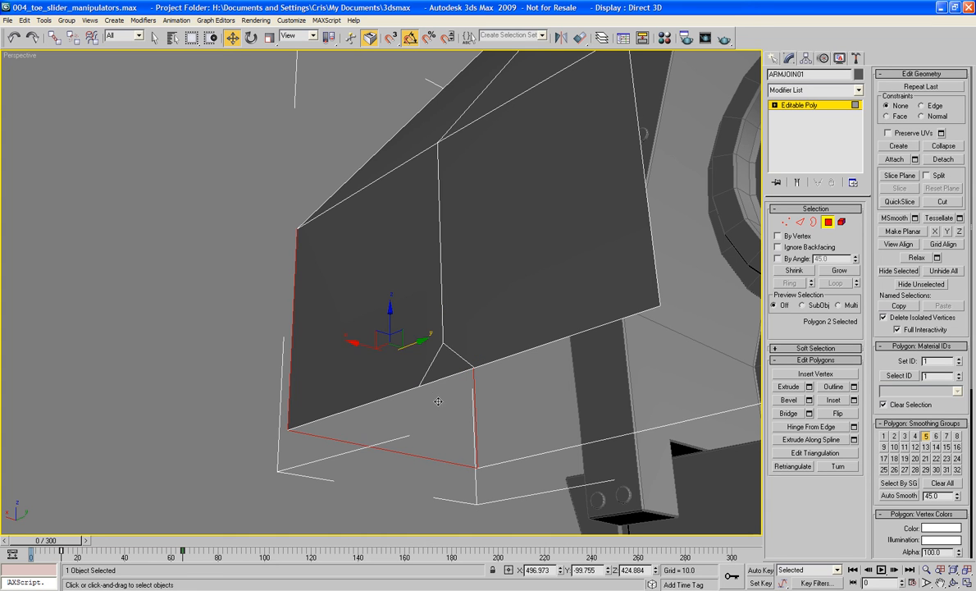
left_click(168, 372)
Step: Connect the small triangular face's bottom edge to its rear sloped edge with a new edge
left_click(800, 221)
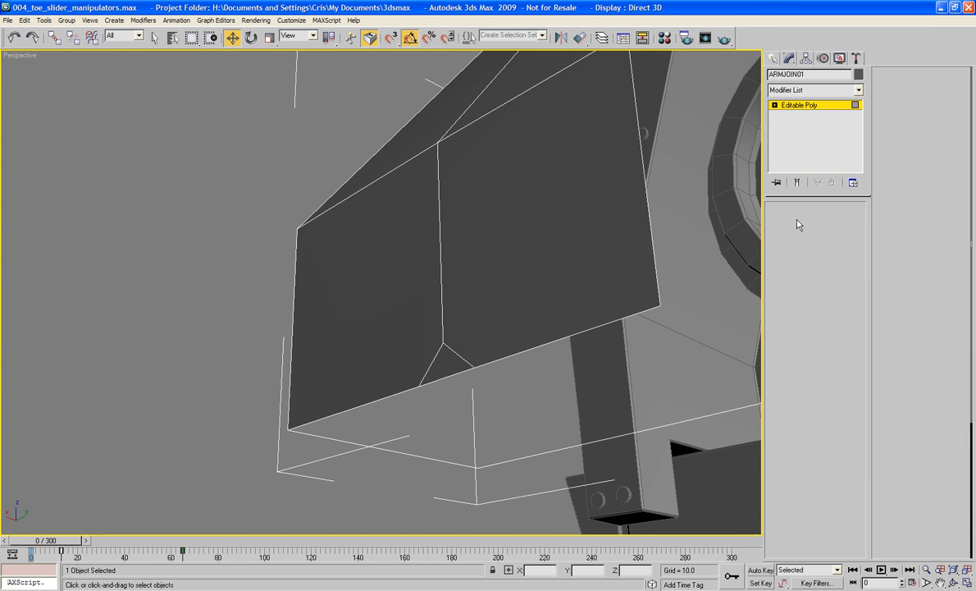
left_click(446, 379)
left_click(457, 353, "ctrl")
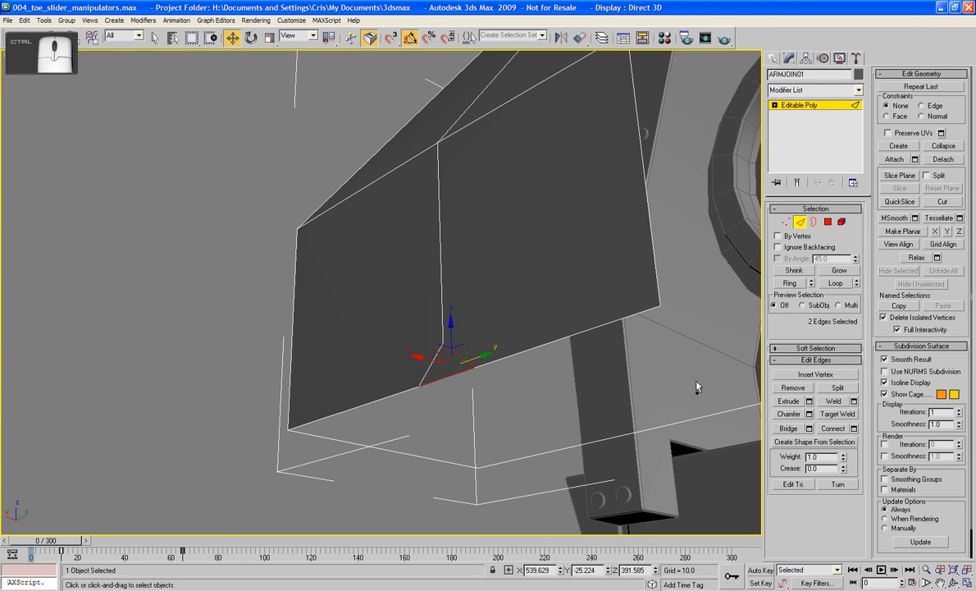
left_click(835, 429)
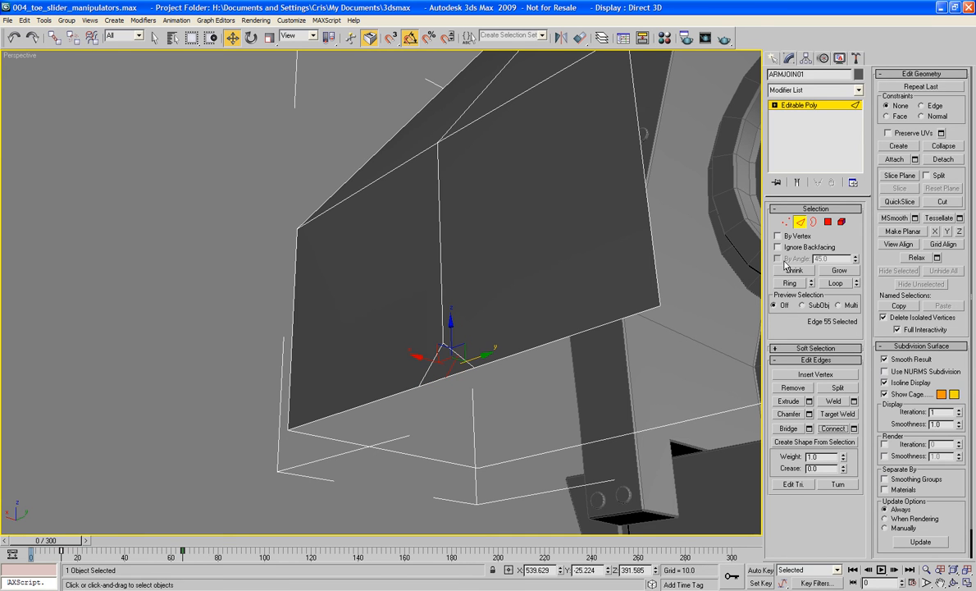
Step: Target-weld the small triangle's vertices onto the new midpoint vertex on the wall's lower edge
left_click(786, 221)
left_click(837, 400)
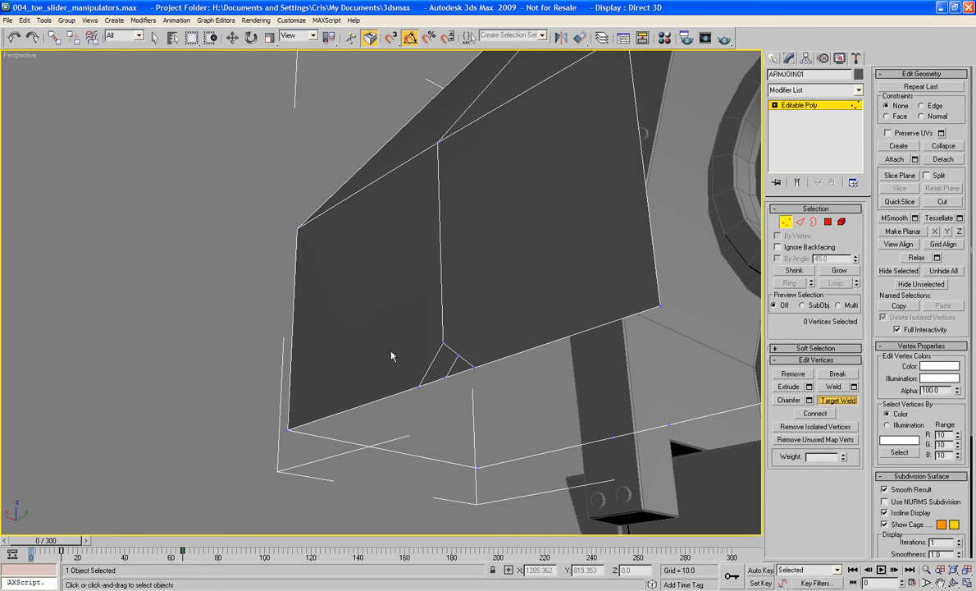
left_click(459, 356)
left_click(443, 342)
left_click(474, 367)
left_click(444, 377)
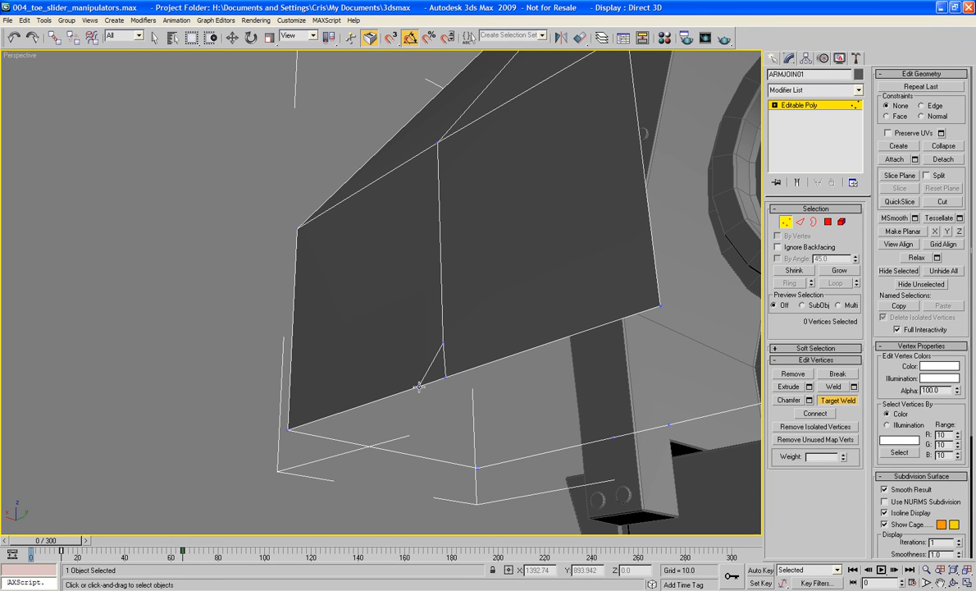
left_click(444, 378)
middle_click_drag(490, 412, 639, 375)
scroll(489, 397, "down", 5)
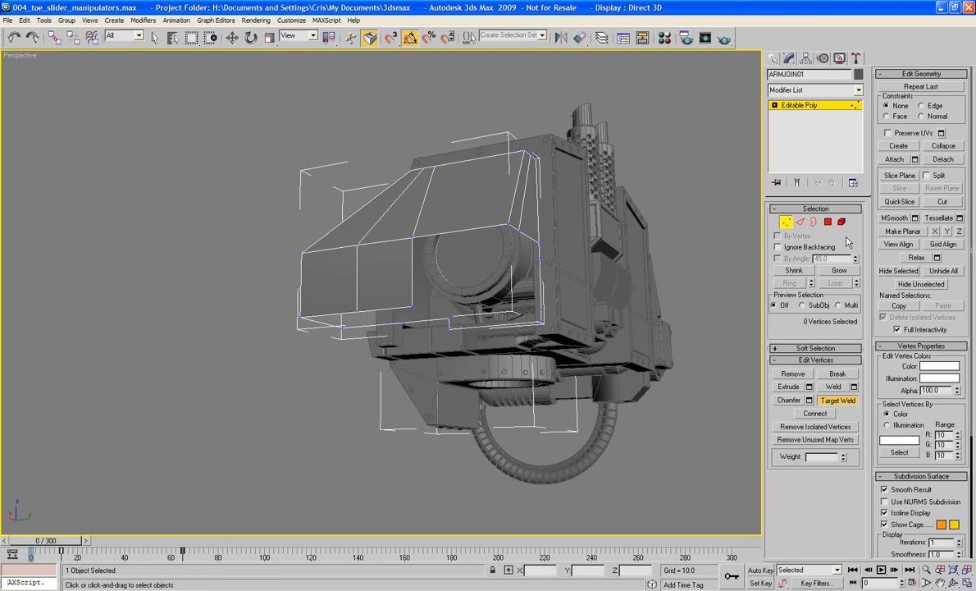
left_click(800, 221)
key("w")
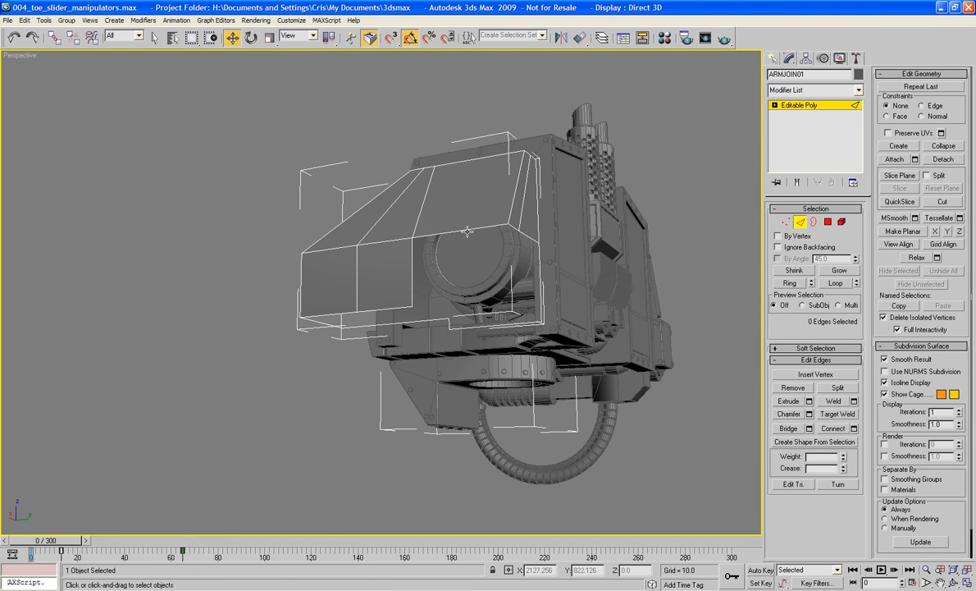
left_click(447, 226)
left_click(518, 229, "ctrl")
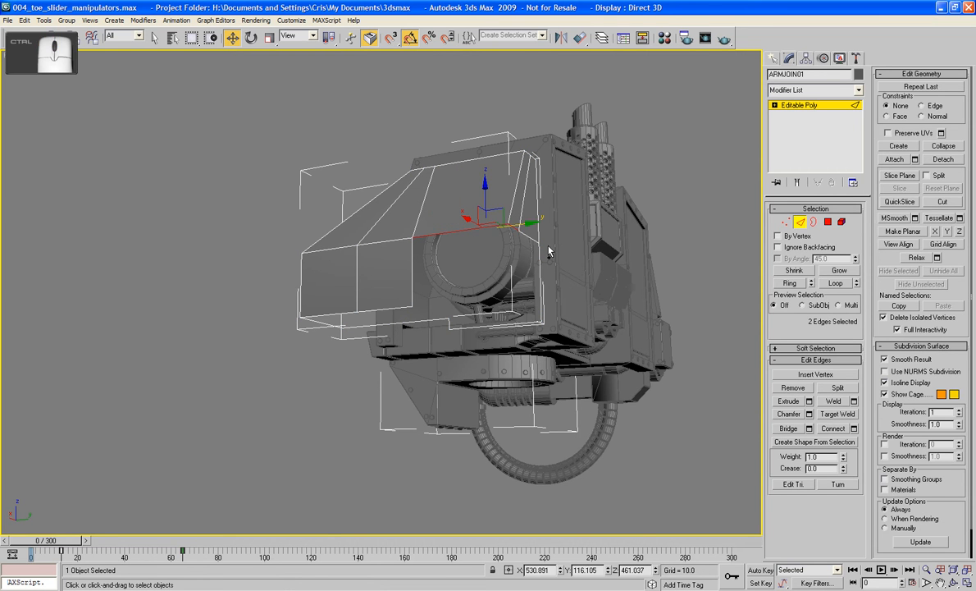
left_click(533, 239, "ctrl")
middle_click_drag(538, 255, 415, 237, "alt")
scroll(796, 236, "up", 3)
left_click(801, 222)
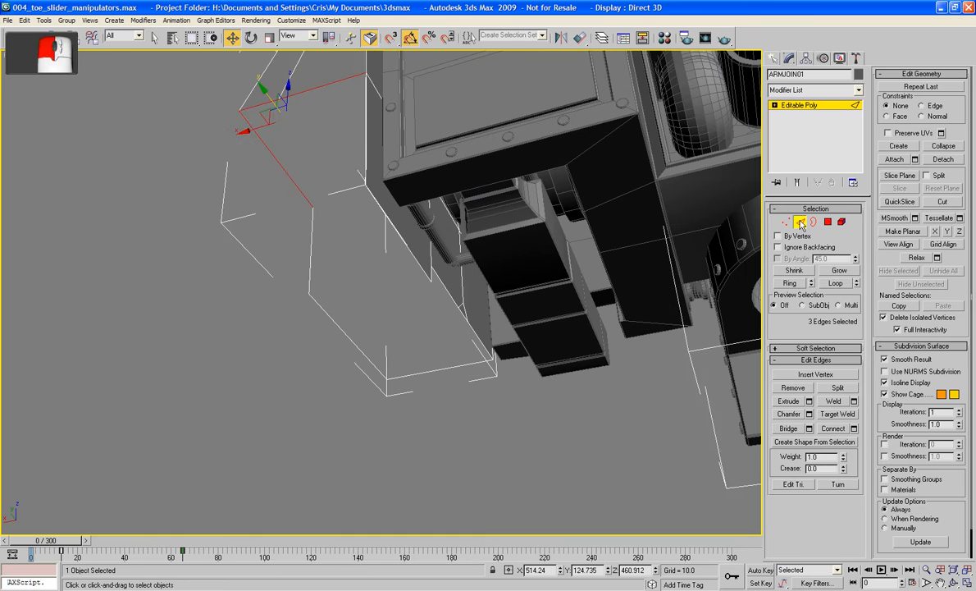
Step: Isolate the armour shell and delete the deeper lower side-wall polygon beside the step in its bottom edge
right_click(335, 157)
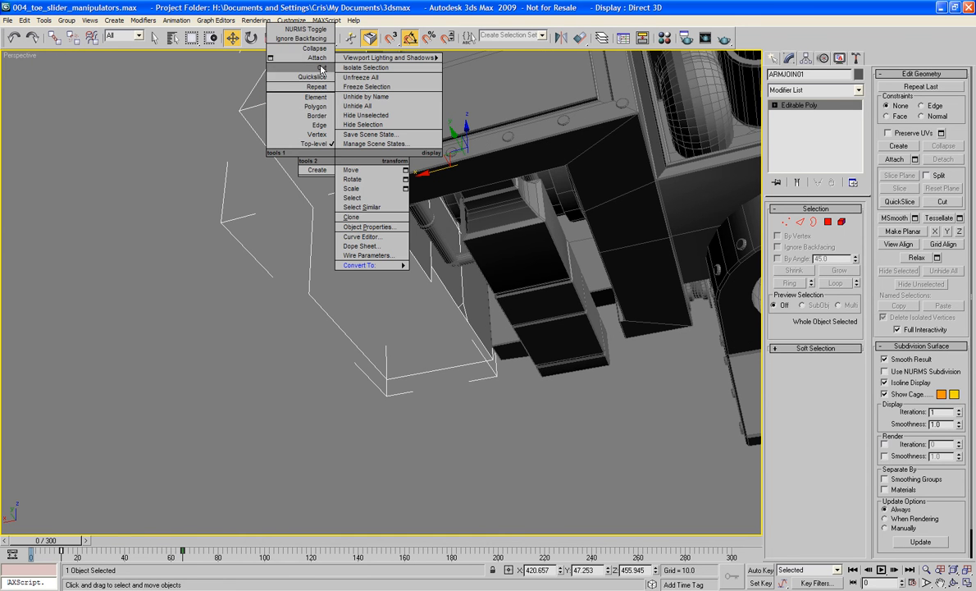
left_click(365, 68)
middle_click_drag(377, 144, 412, 225, "alt")
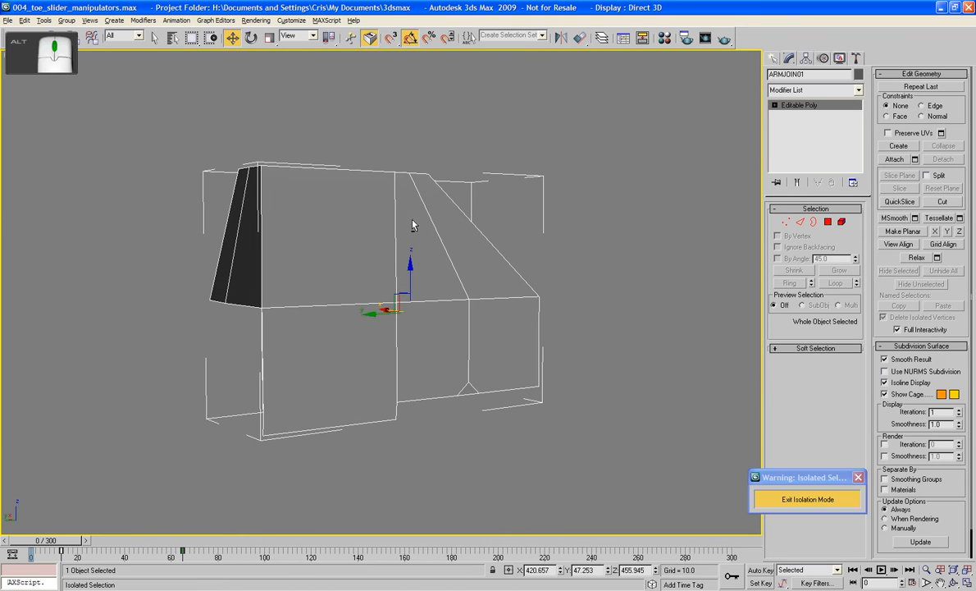
left_click(827, 221)
left_click(396, 376)
key("Delete")
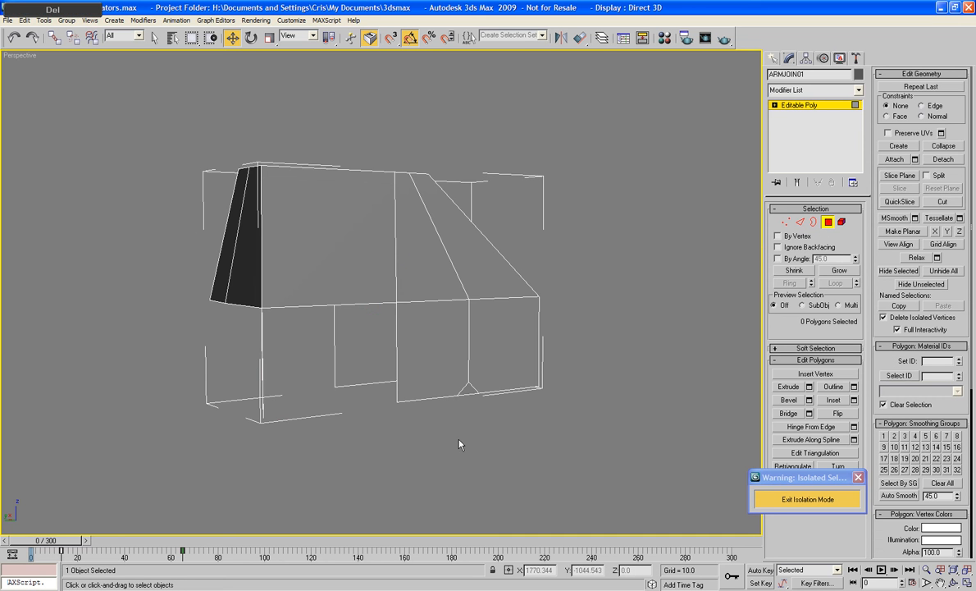
Step: Connect the bottom edge and one sloped edge of the small triangle on the shell's opposite wall
middle_click_drag(484, 407, 492, 263, "alt")
scroll(447, 331, "up", 5)
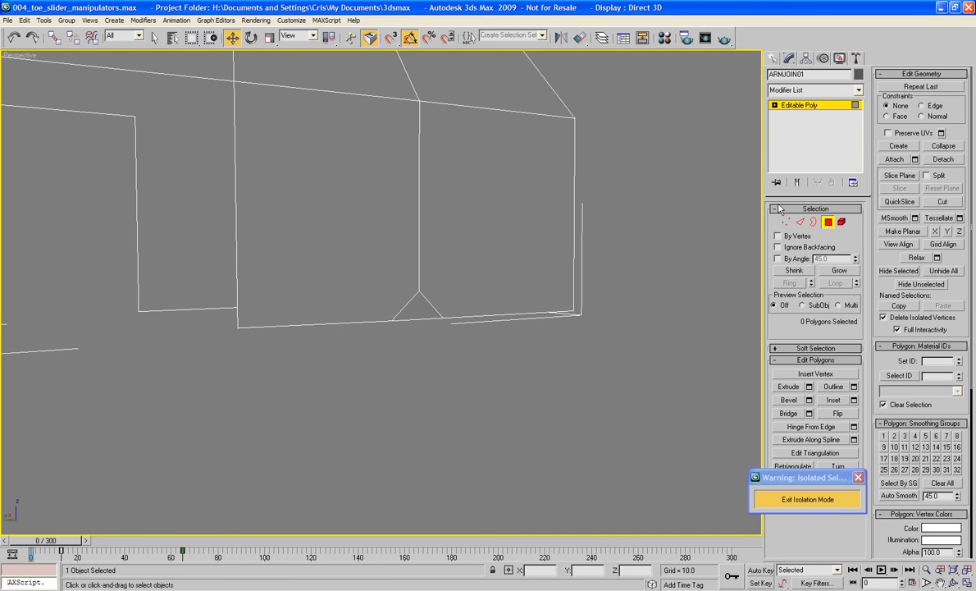
left_click(800, 221)
left_click(427, 319)
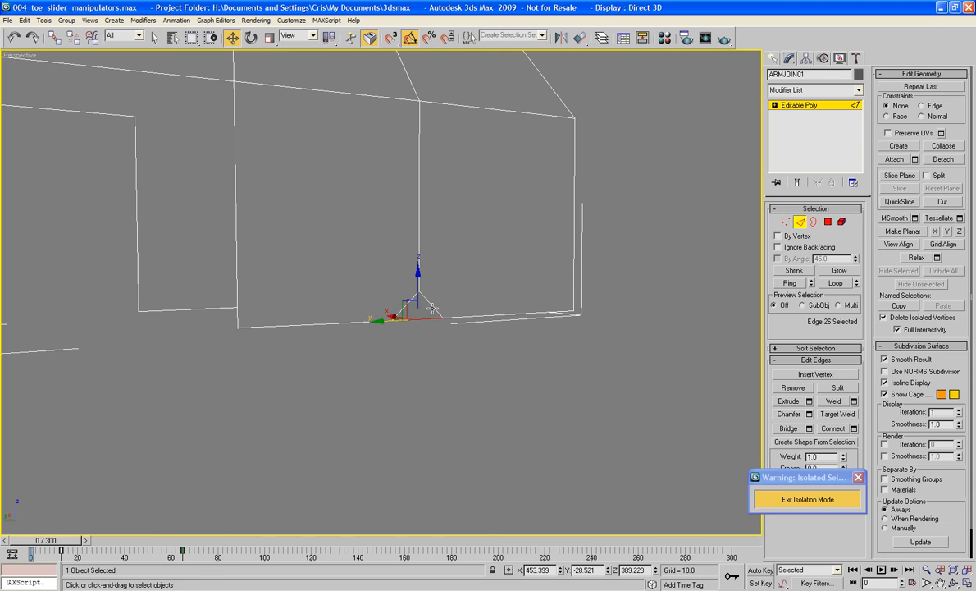
left_click(432, 305, "ctrl")
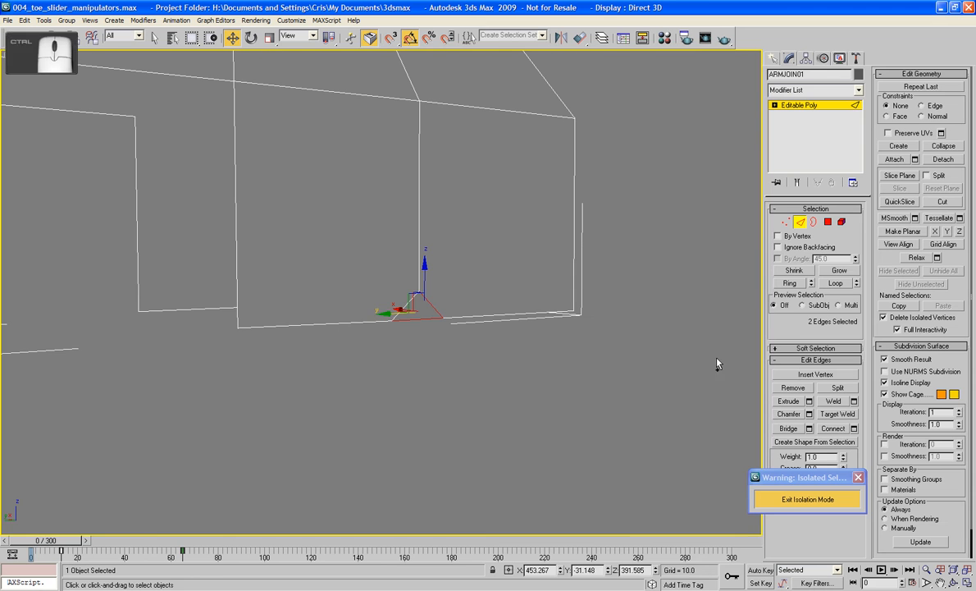
left_click(834, 428)
left_click(675, 244)
Step: Target-weld the opposite wall's triangle vertices onto the midpoint vertex of its bottom edge to form one straight vertical edge
left_click(791, 222)
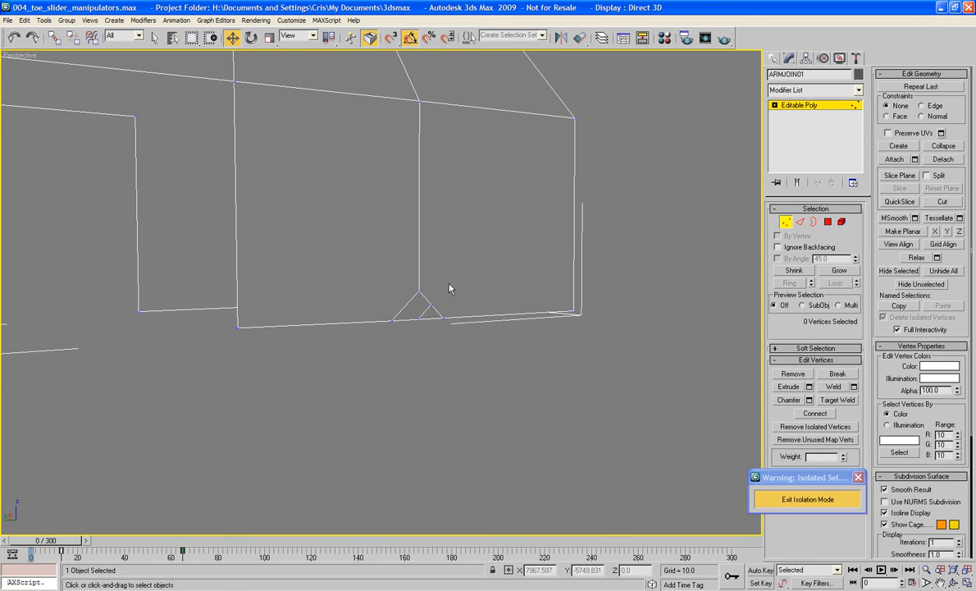
left_click(419, 292)
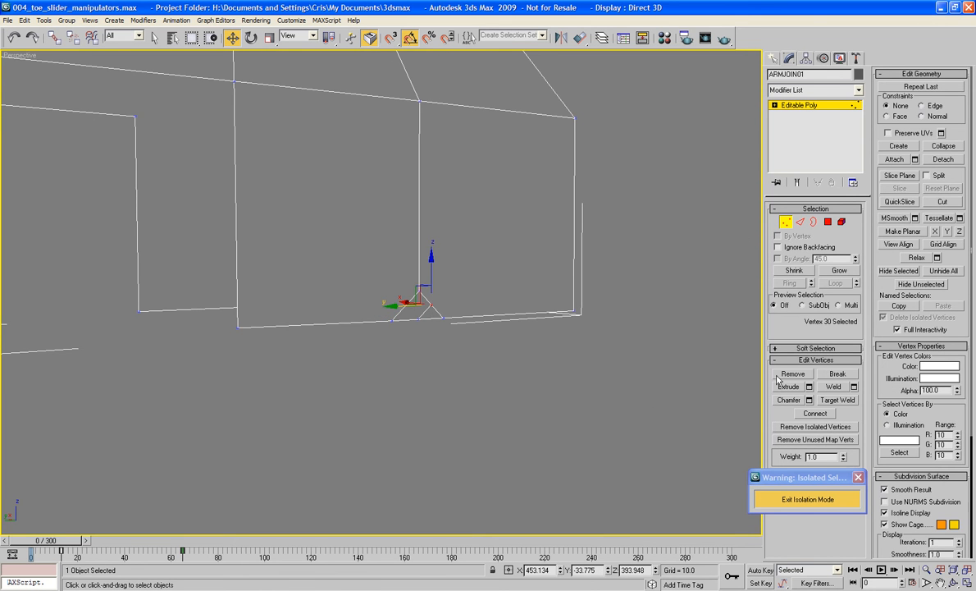
left_click(838, 399)
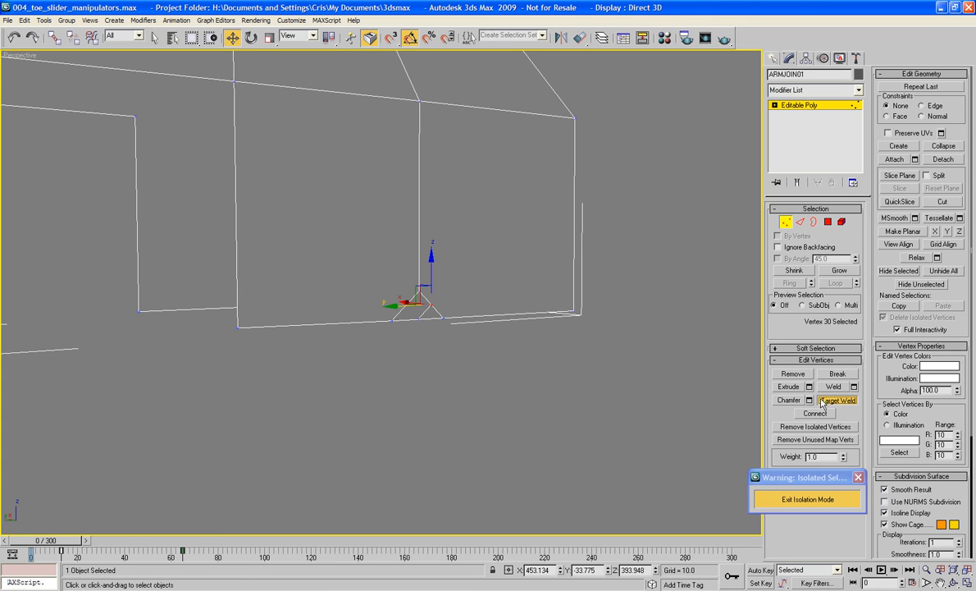
left_click(419, 294)
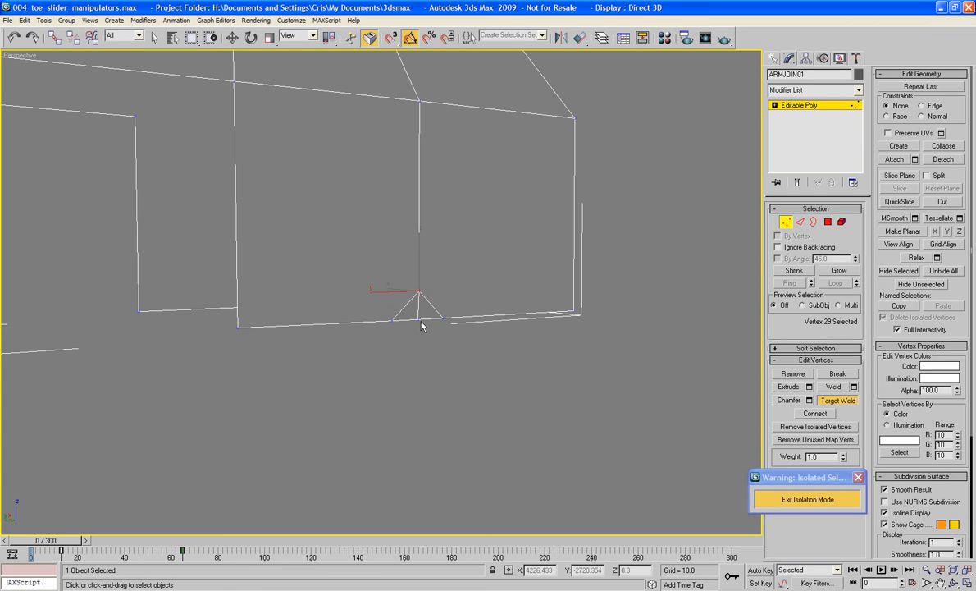
left_click(418, 320)
left_click(418, 319)
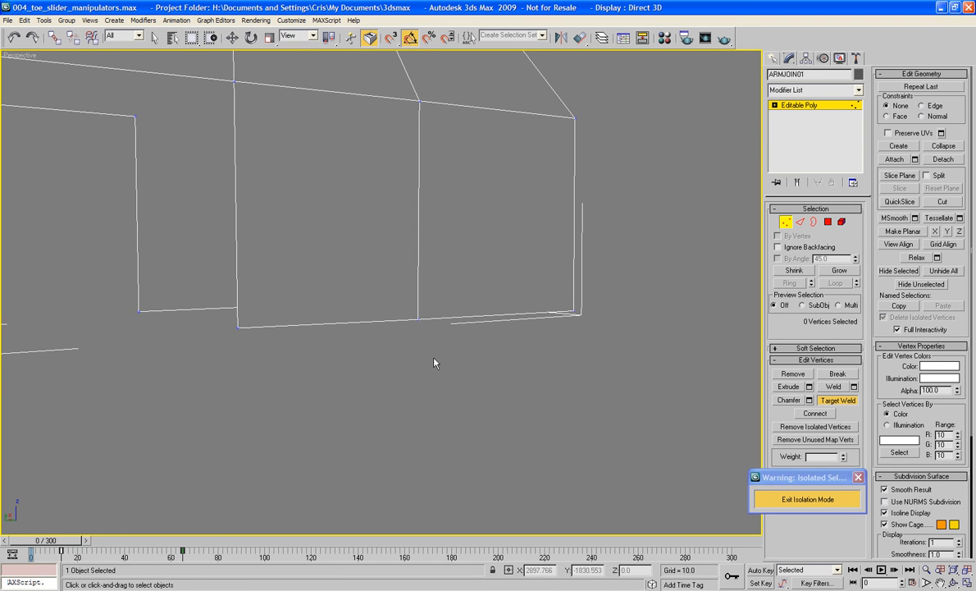
Step: Delete the two leftover vertices hanging below the shell's open lower corner
scroll(435, 360, "down", 3)
middle_click_drag(436, 359, 431, 383, "alt")
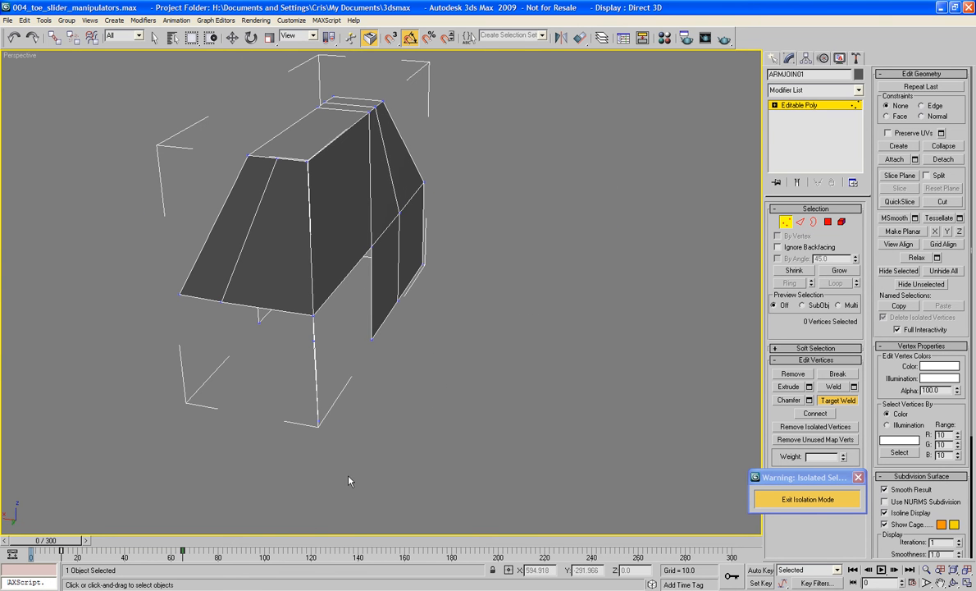
key("w")
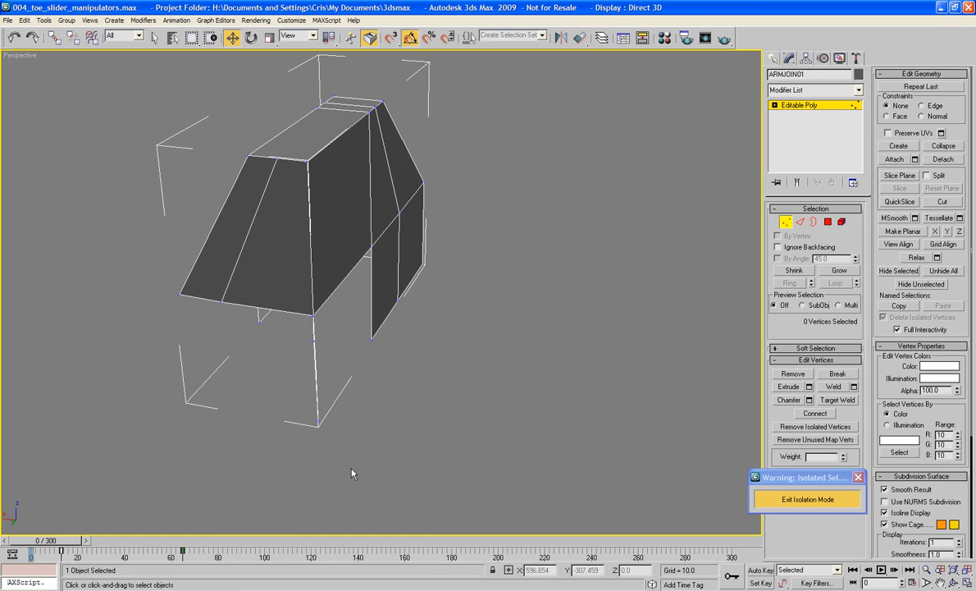
right_click(364, 470)
left_click(312, 461)
left_click_drag(349, 469, 303, 338)
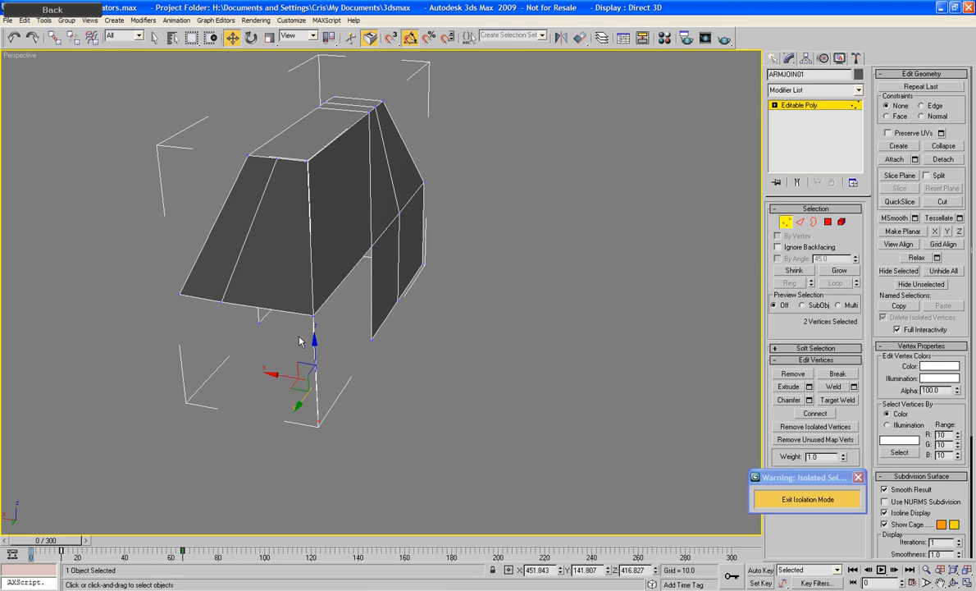
key("Delete")
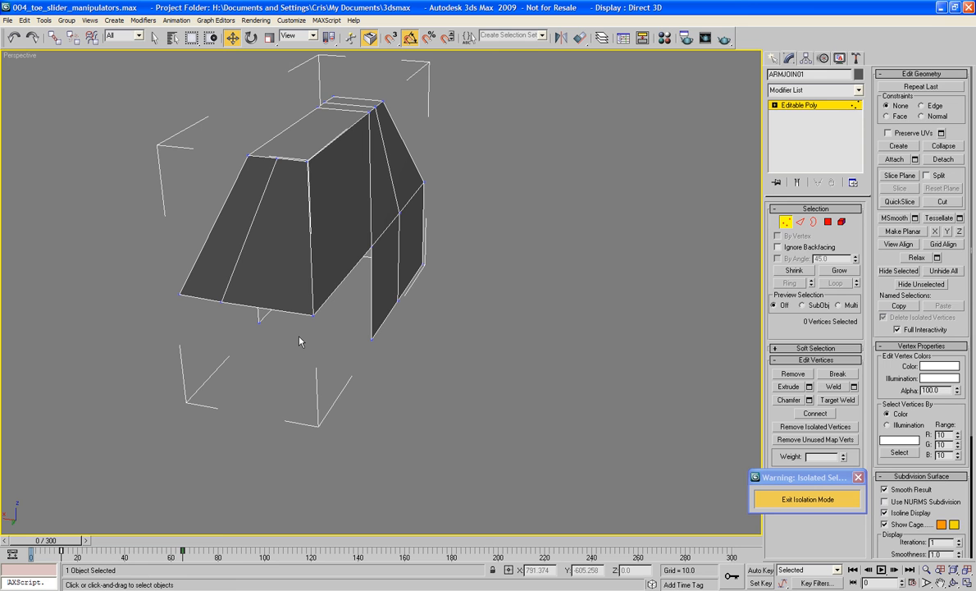
left_click(789, 224)
Step: Delete all remaining lower wall polygons, leaving only the shell's sloped upper section
middle_click_drag(430, 319, 156, 308, "alt")
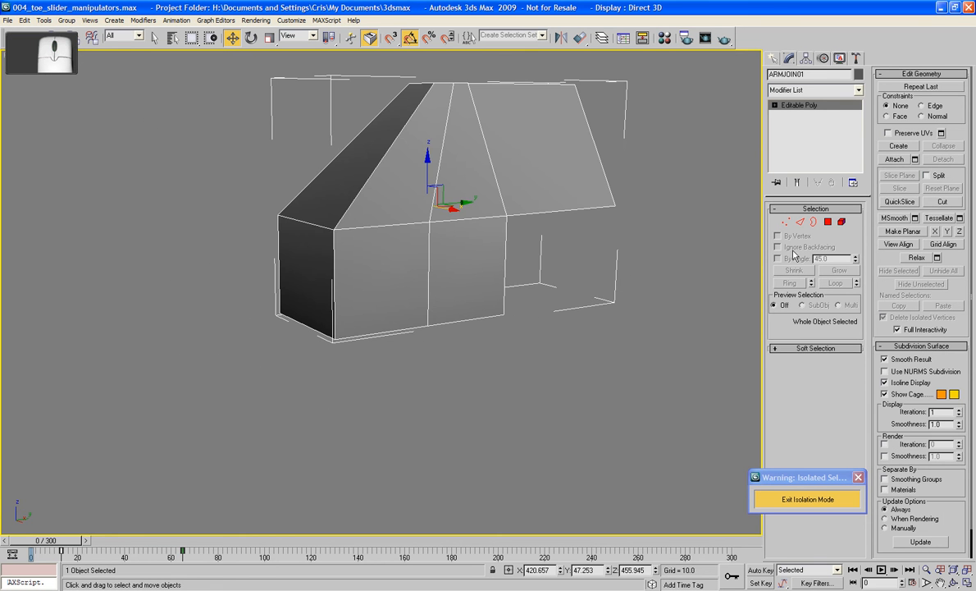
left_click(827, 222)
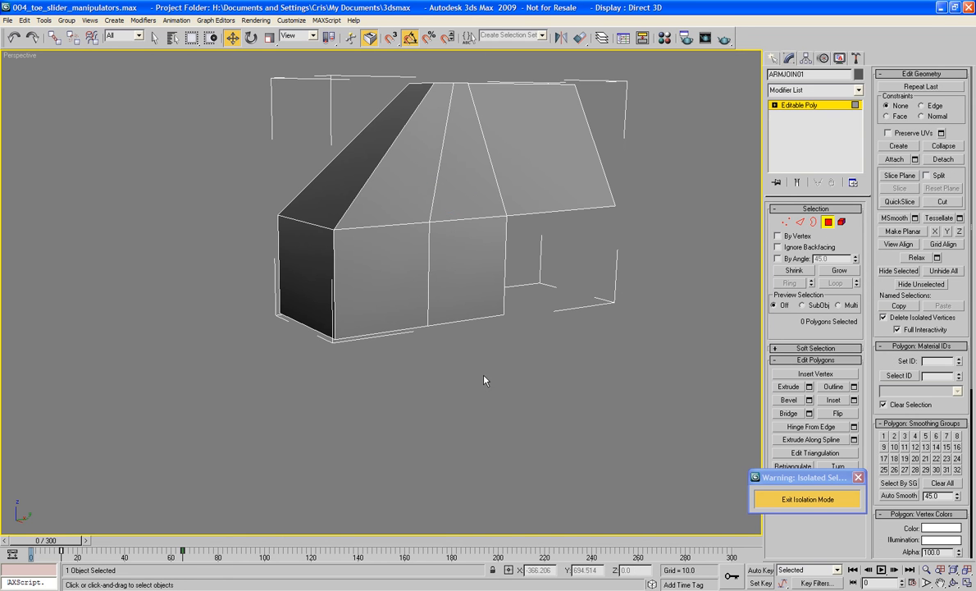
left_click_drag(597, 441, 212, 289)
key("Delete")
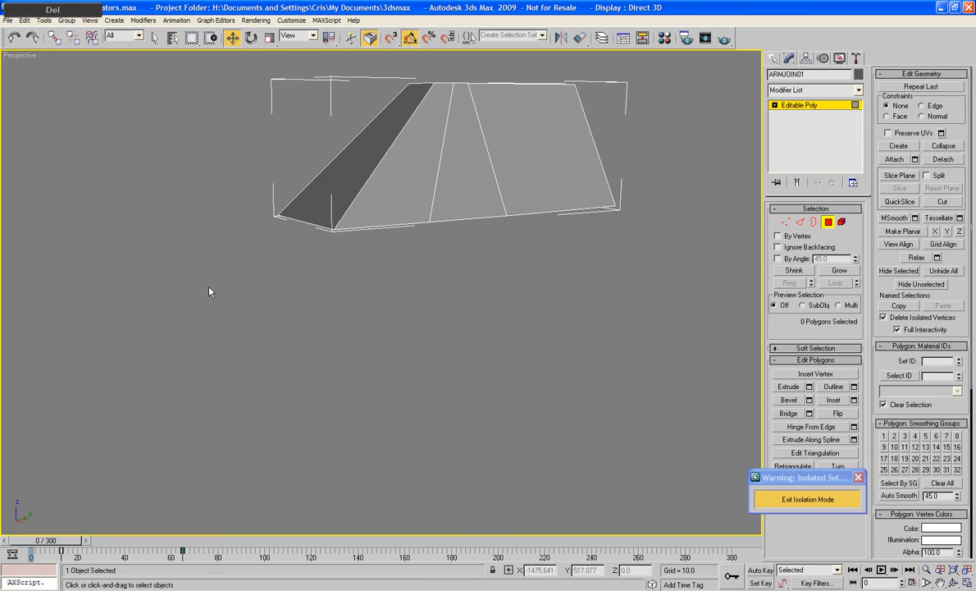
Step: Extend the shell's open bottom border straight down to Z of about 413 as a new wall band, and cap the opening
middle_click_drag(212, 289, 514, 298, "alt")
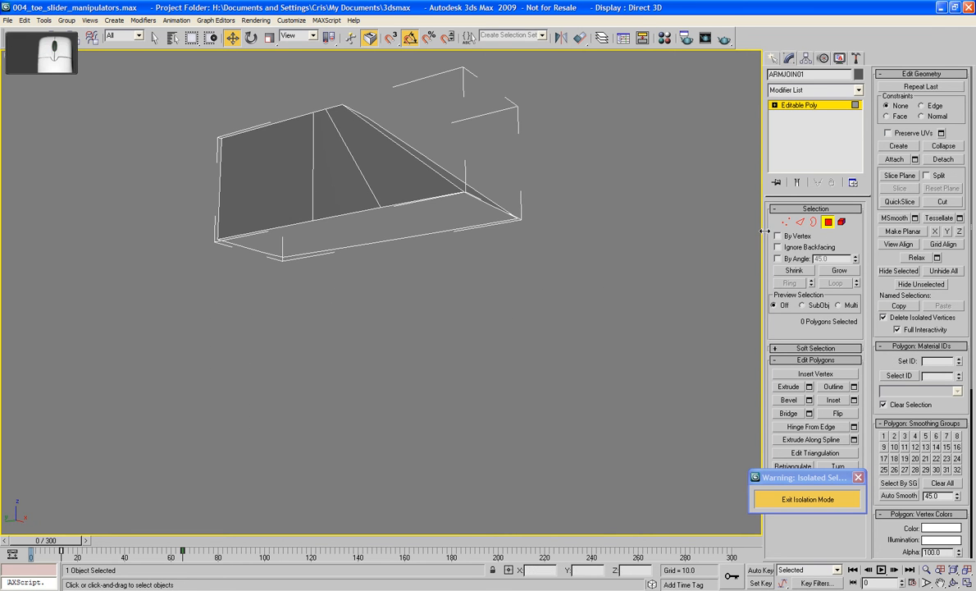
left_click(813, 222)
left_click(447, 197)
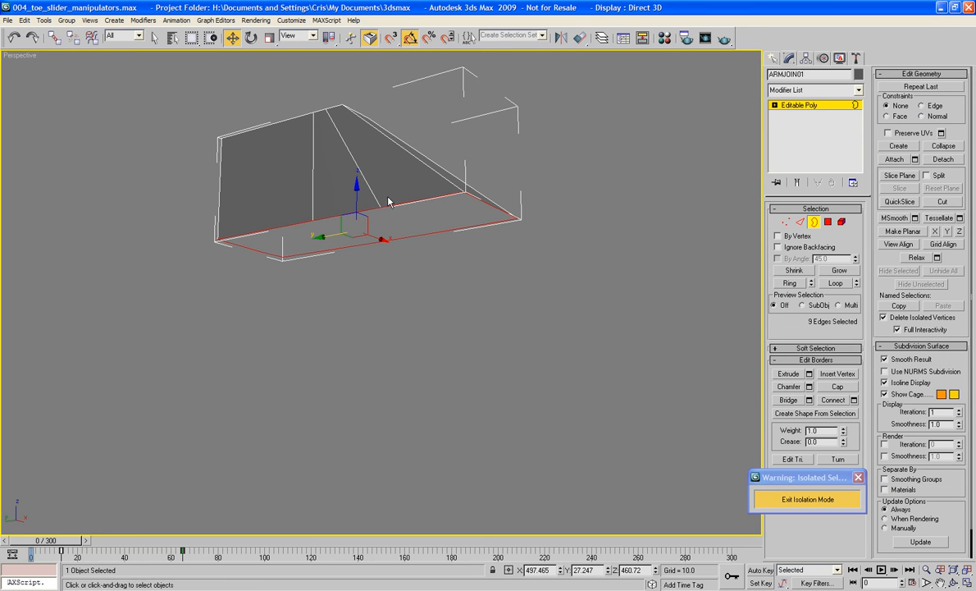
left_click_drag(357, 201, 368, 235, "shift")
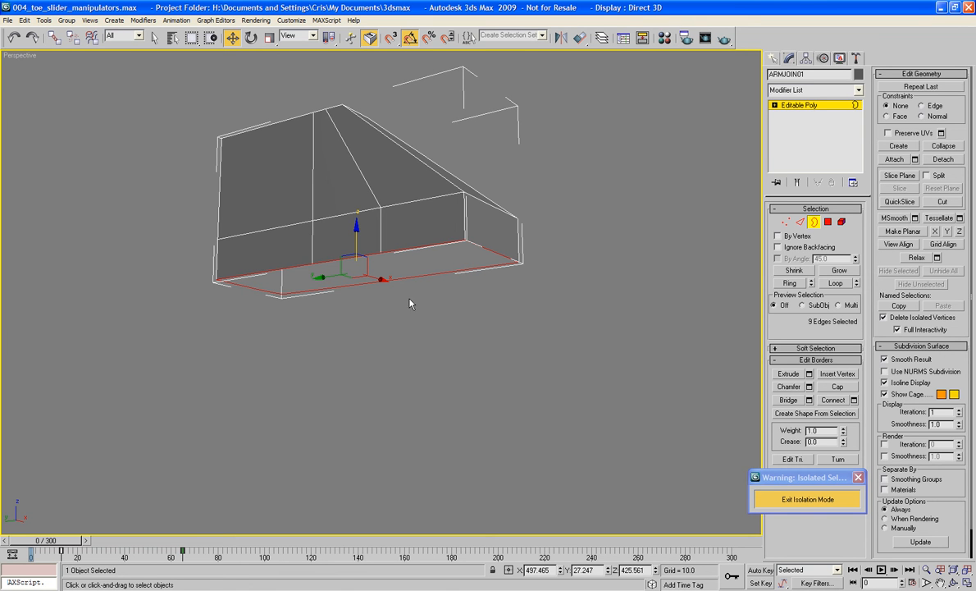
left_click_drag(357, 230, 358, 245)
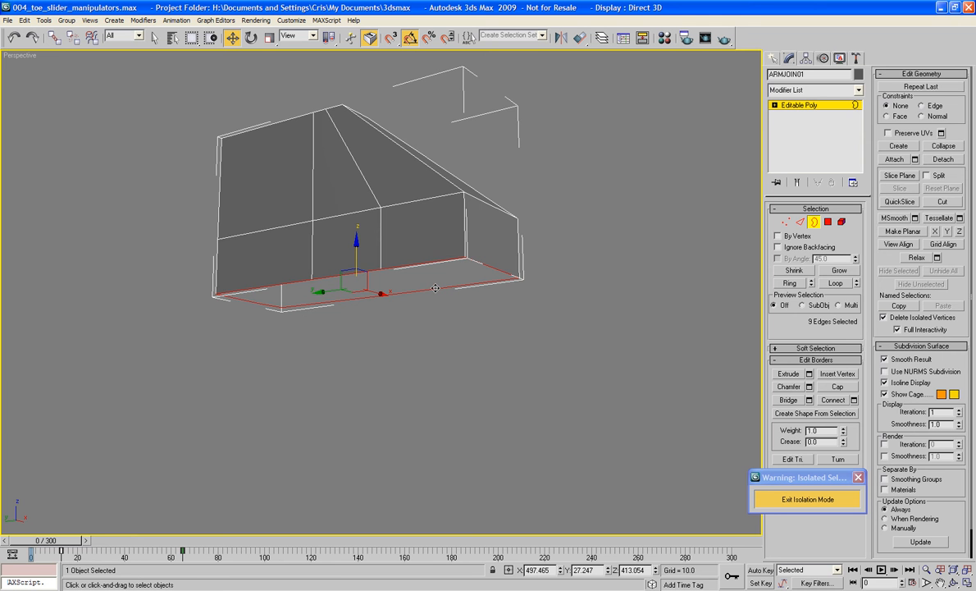
middle_click_drag(455, 298, 392, 304, "alt")
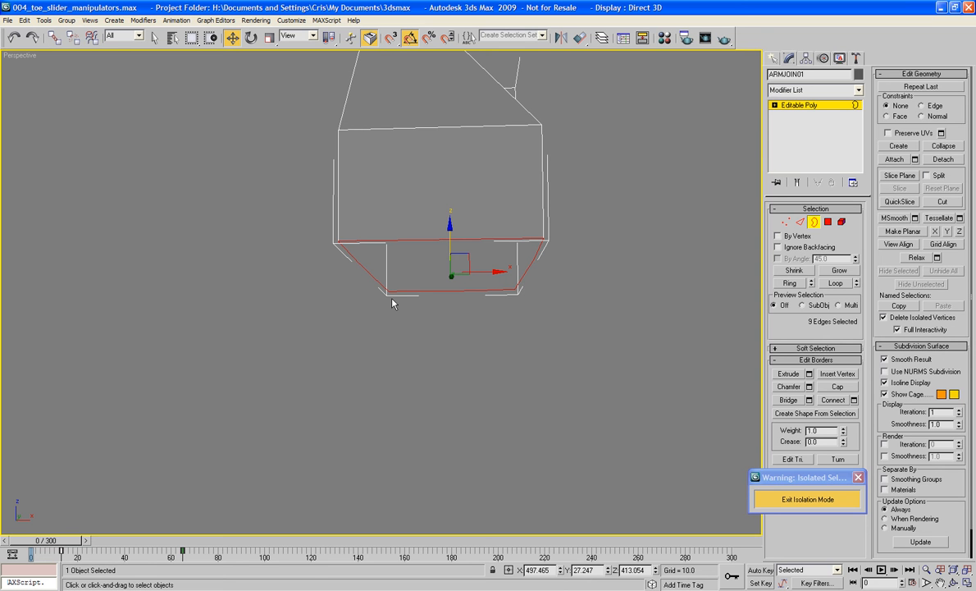
middle_click_drag(409, 312, 748, 297, "alt")
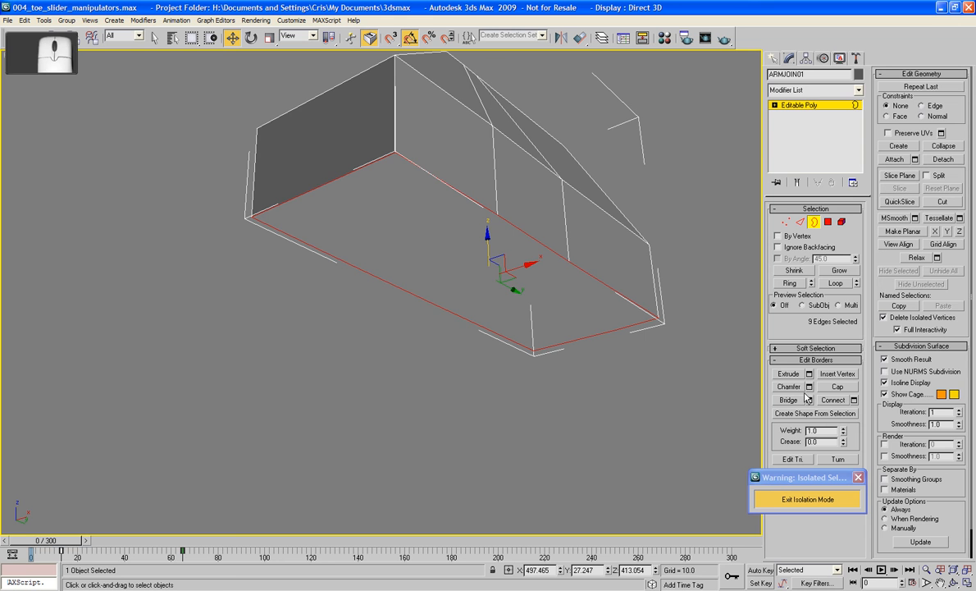
left_click(849, 388)
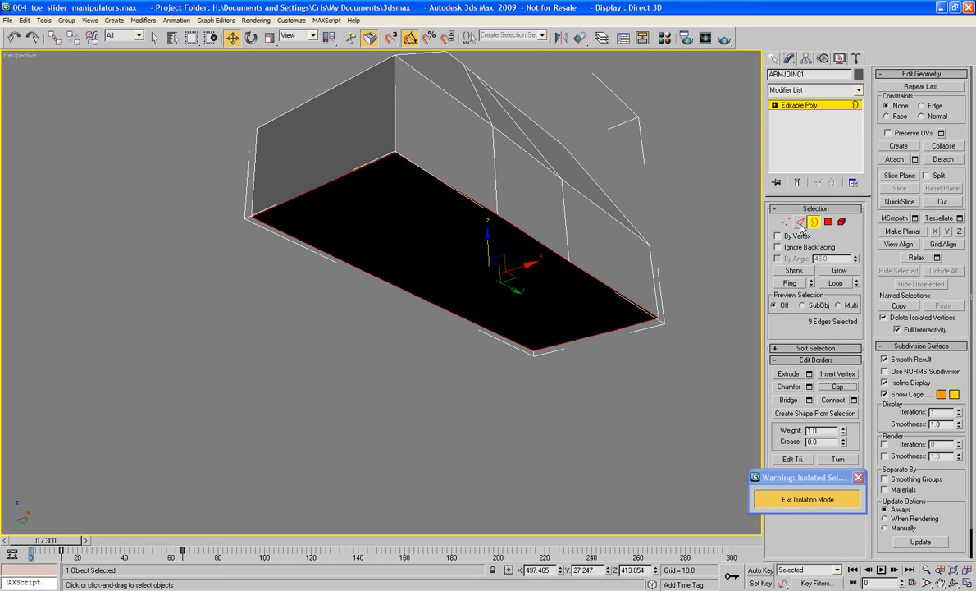
Step: Cut two edges across the bottom cap, joining the vertical edges of the tall flat wall to those of the opposite wall
left_click(949, 203)
middle_click_drag(620, 250, 540, 303, "alt")
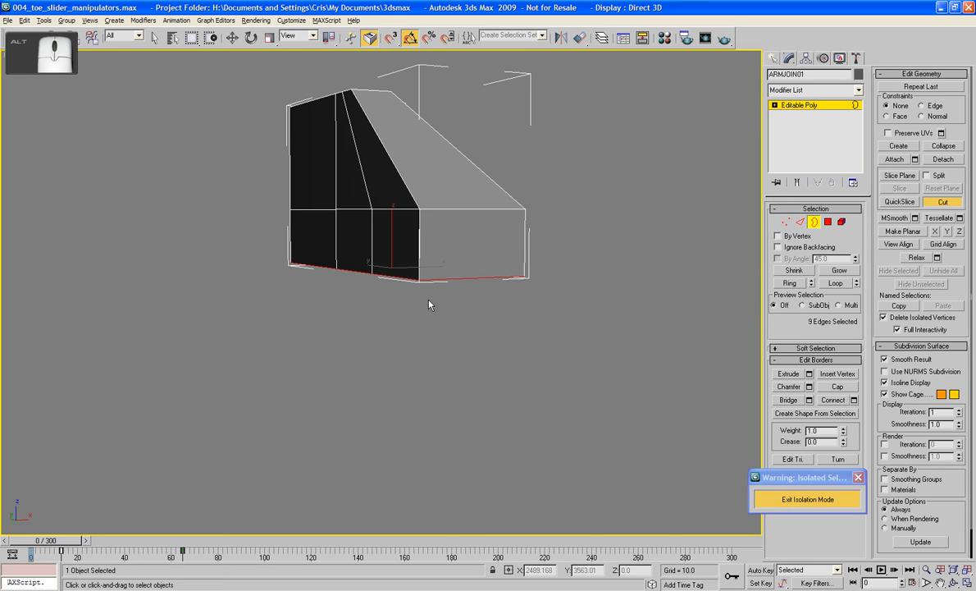
middle_click_drag(429, 242, 374, 282, "alt")
left_click(372, 265)
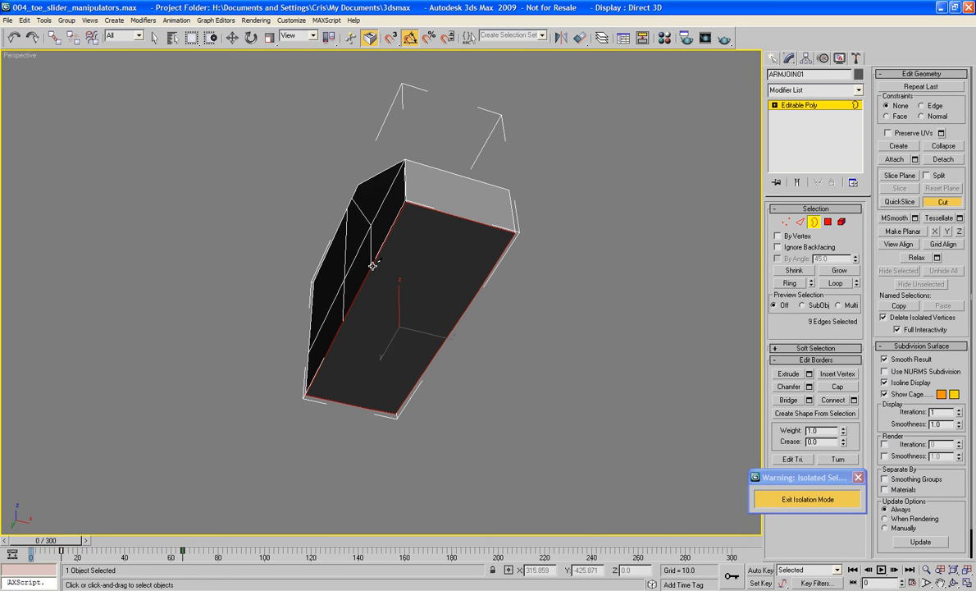
left_click(475, 295)
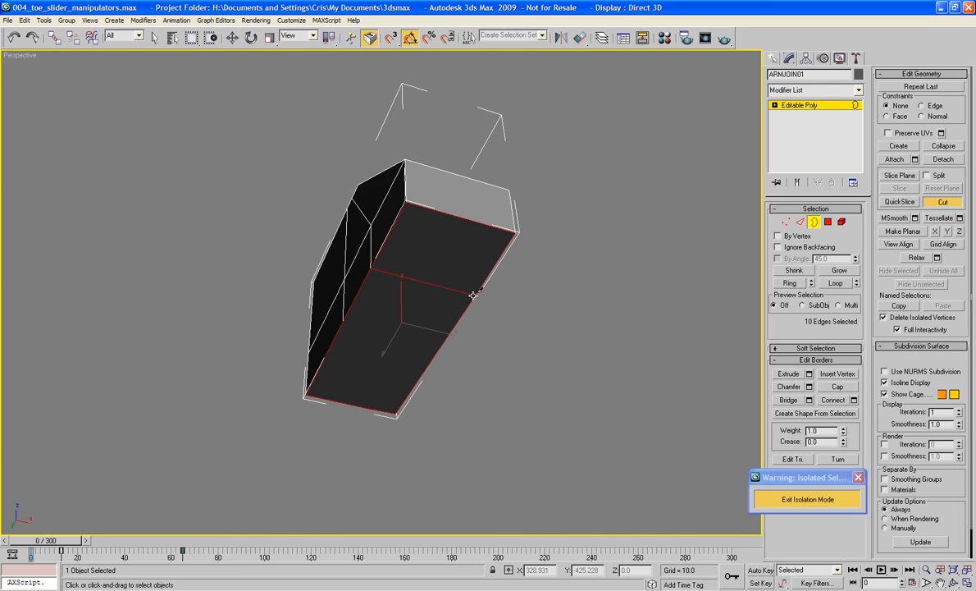
left_click(343, 322)
left_click(402, 321)
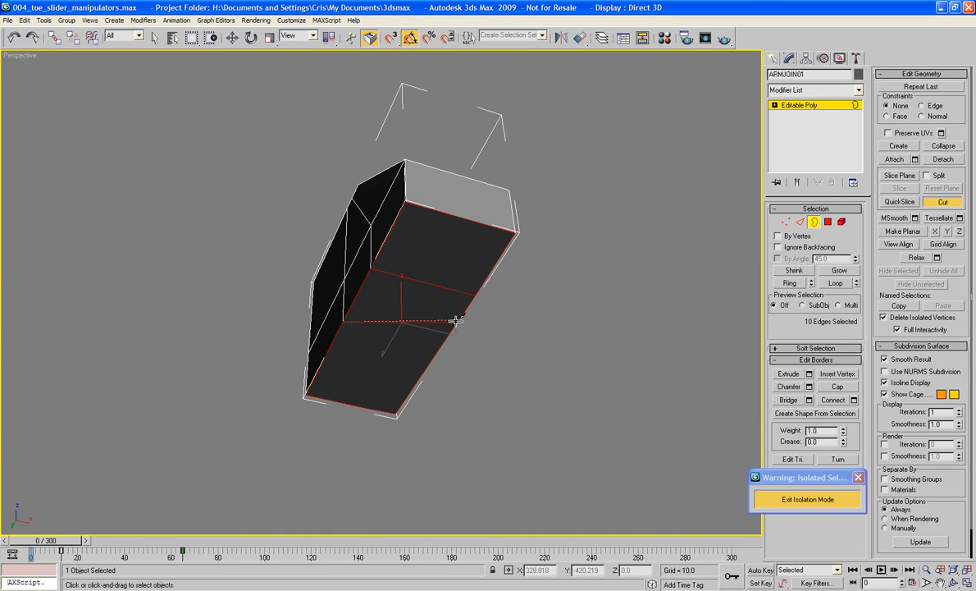
left_click(440, 343)
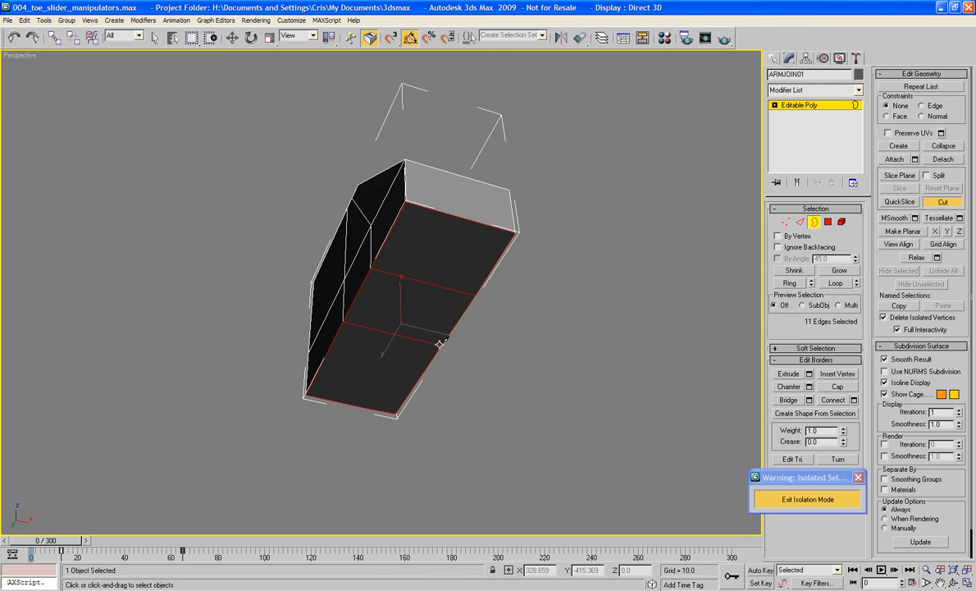
Step: Flatten the shell's tall wall by scaling its six polygons together along the X axis
middle_click_drag(439, 342, 534, 403, "alt")
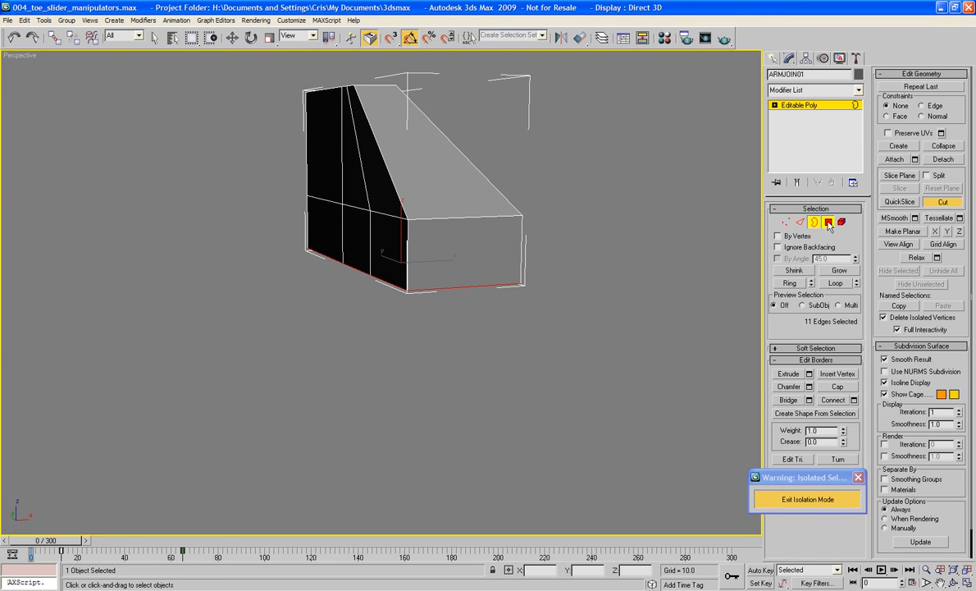
key("4")
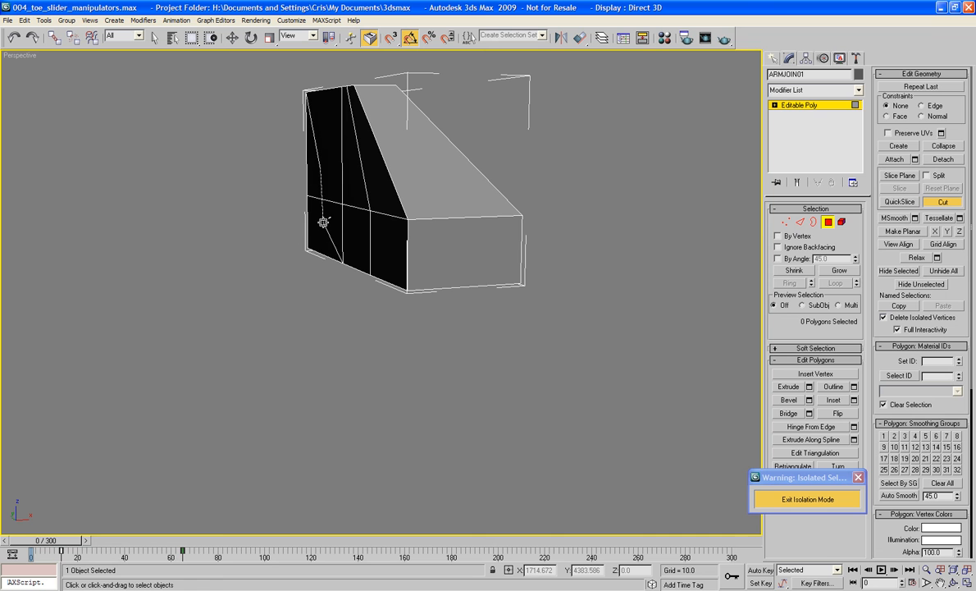
key("w")
left_click(324, 161)
left_click(326, 215, "ctrl")
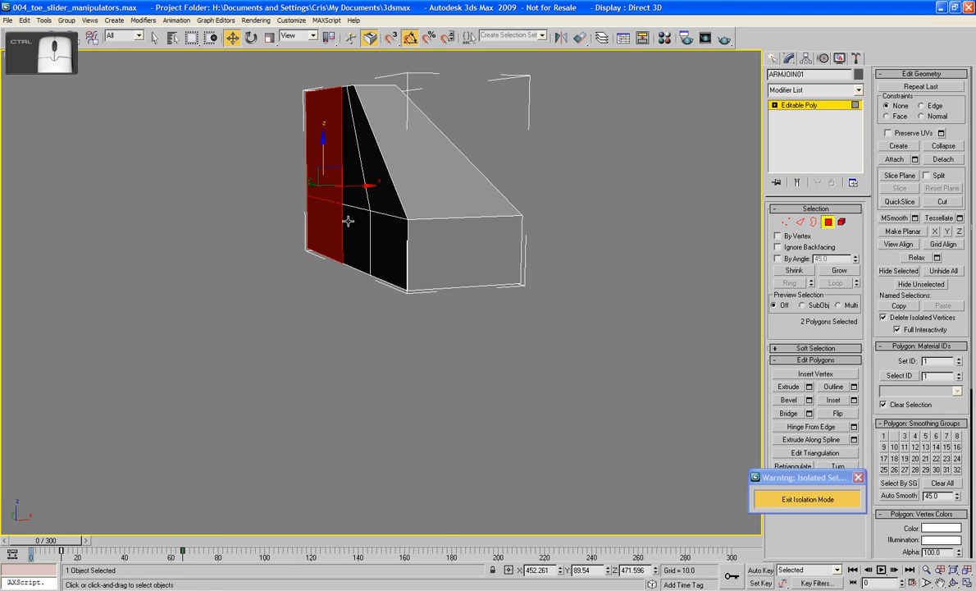
left_click(349, 221, "ctrl")
left_click(352, 190, "ctrl")
left_click(382, 192, "ctrl")
left_click(389, 238, "ctrl")
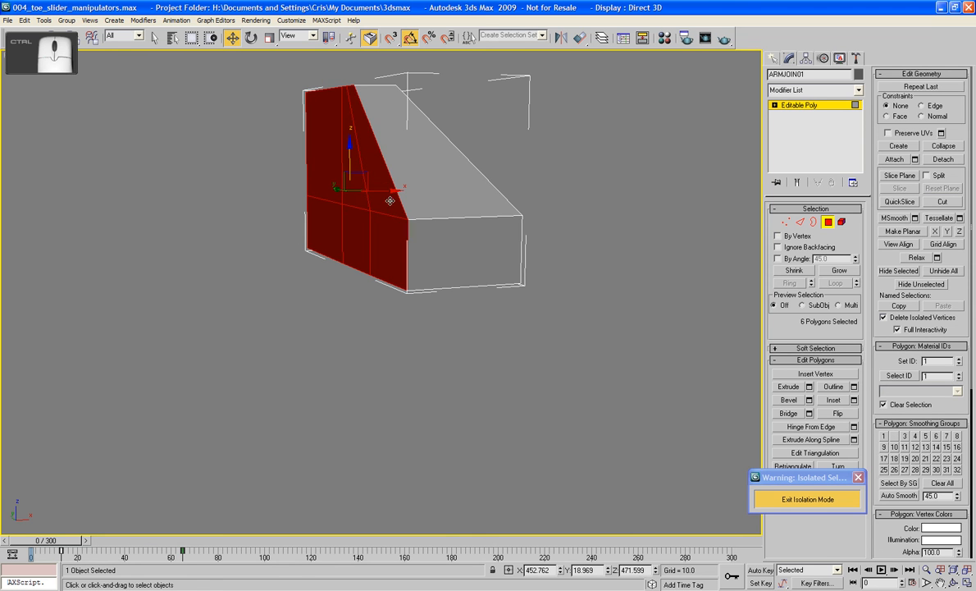
left_click(269, 37)
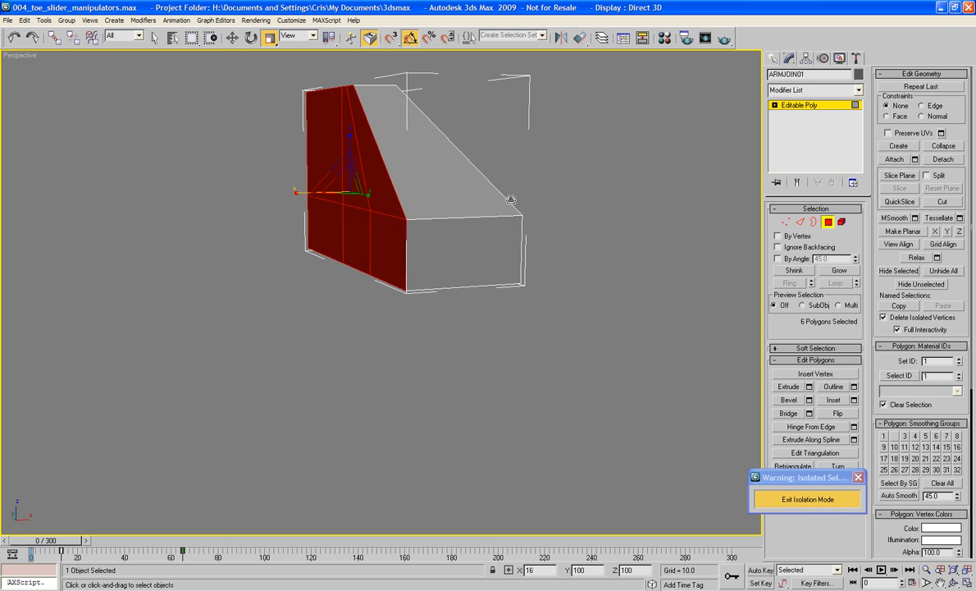
left_click(625, 205)
Step: Move the edge loop around the shell's middle along Y to about 113, close to the shell's far end
middle_click_drag(624, 205, 570, 230, "alt")
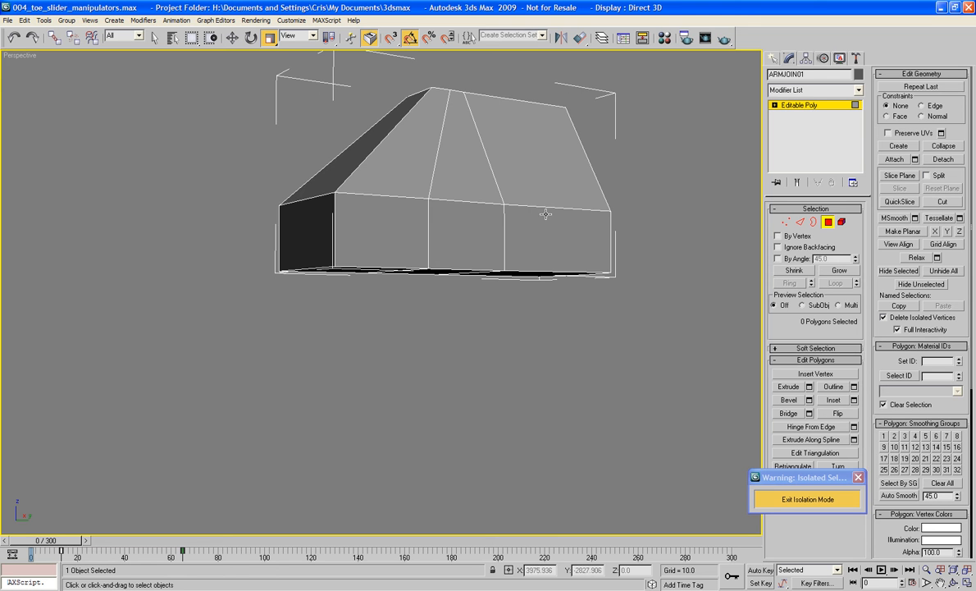
middle_click_drag(507, 198, 539, 263, "alt")
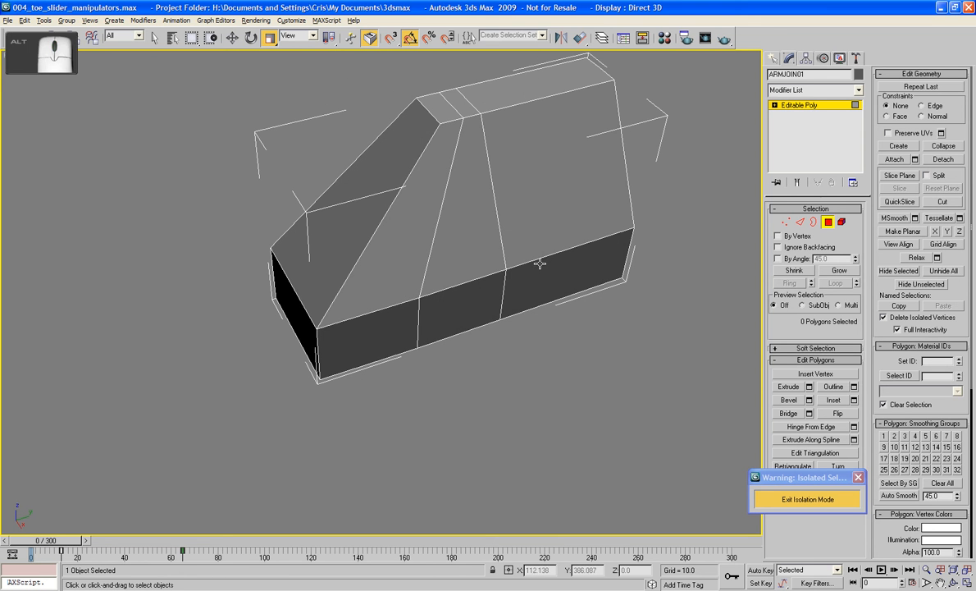
left_click(799, 224)
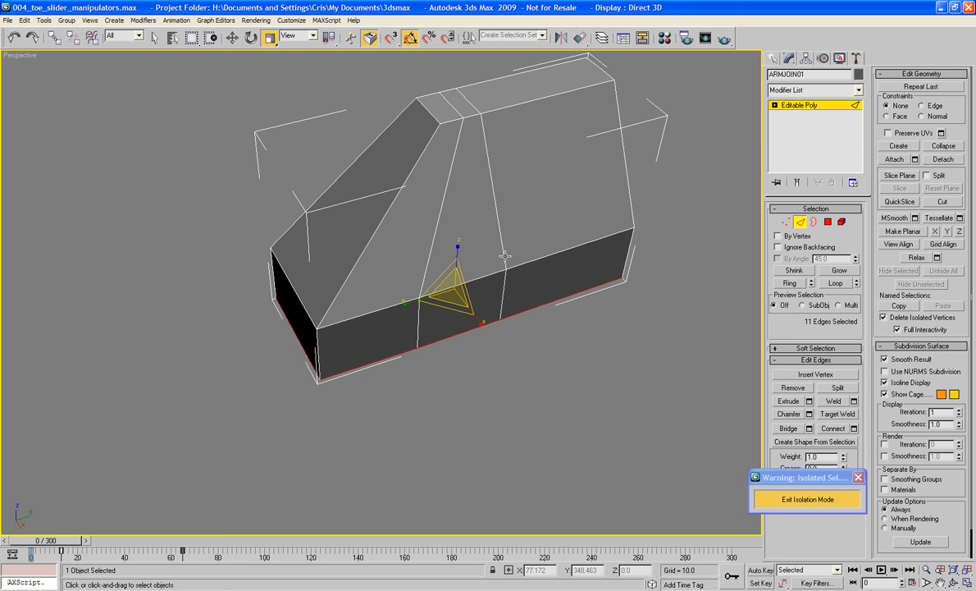
left_click(505, 256)
left_click(845, 283)
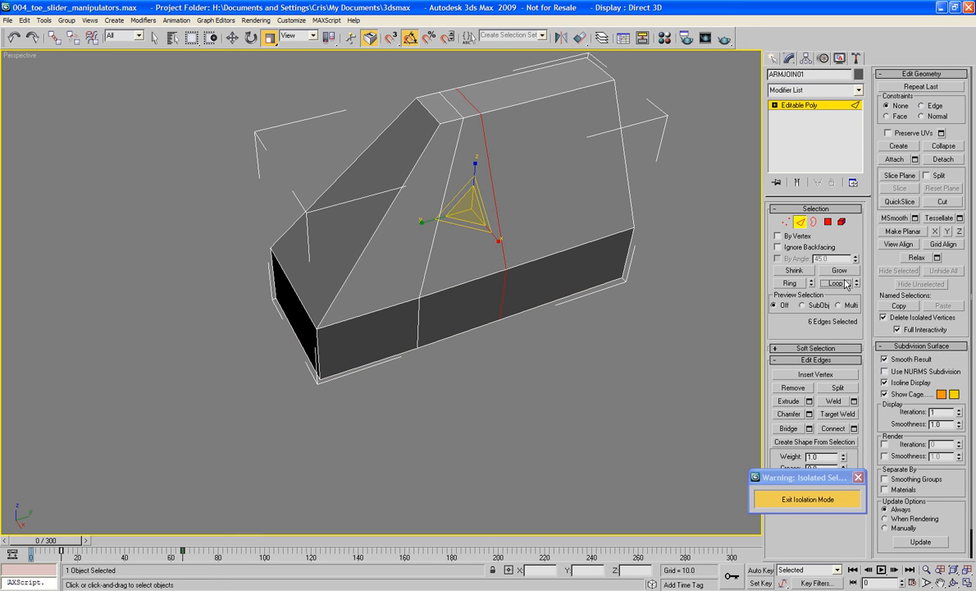
key("w")
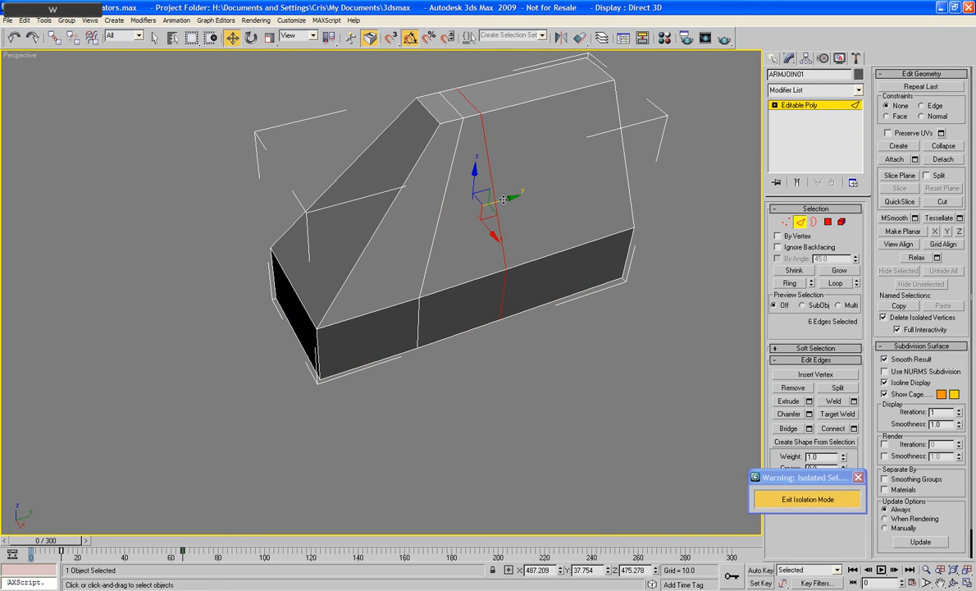
left_click_drag(468, 186, 590, 194)
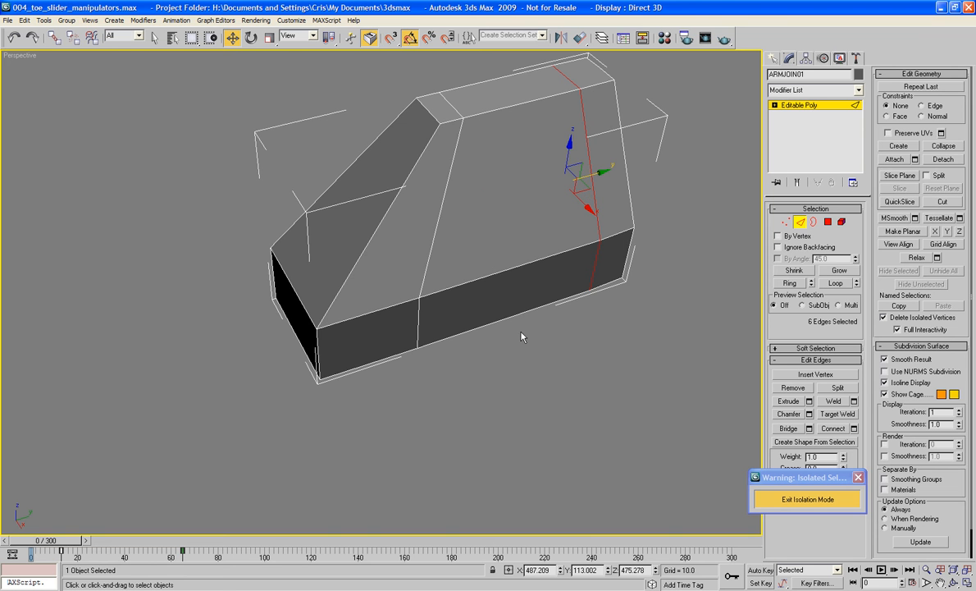
Step: Delete the large middle polygon of the shell's bottom face
middle_click_drag(522, 275, 535, 294, "alt")
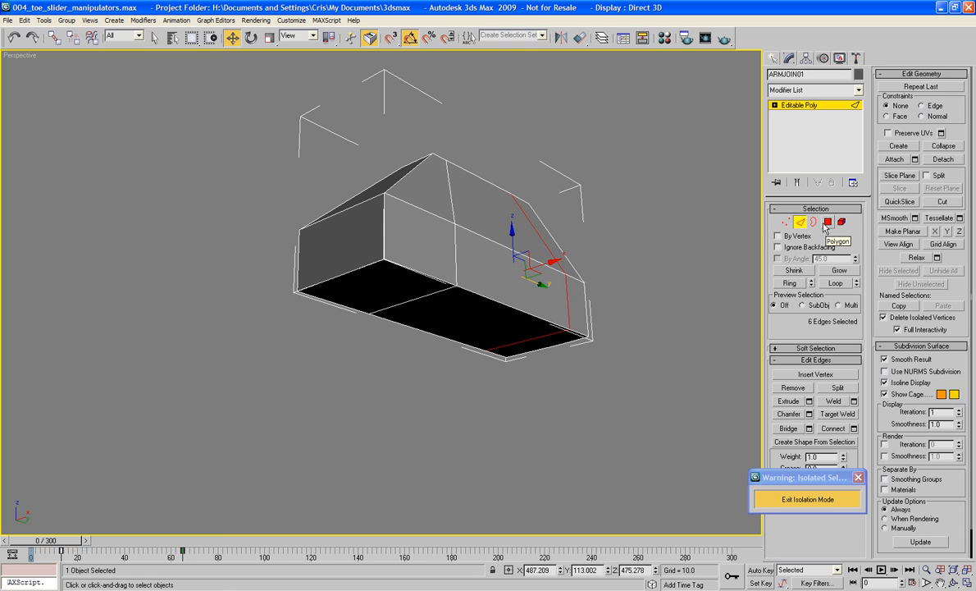
left_click(826, 223)
left_click(463, 306)
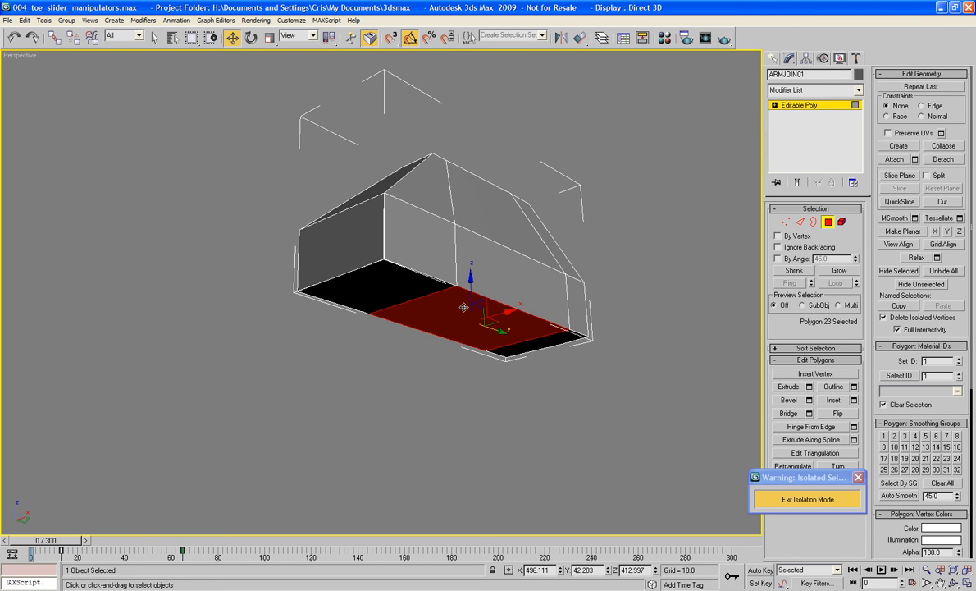
key("Delete")
Step: Extrude the middle polygon of the long lower side wall inward in two successive passes
left_click(520, 280)
middle_click_drag(506, 308, 539, 331, "alt")
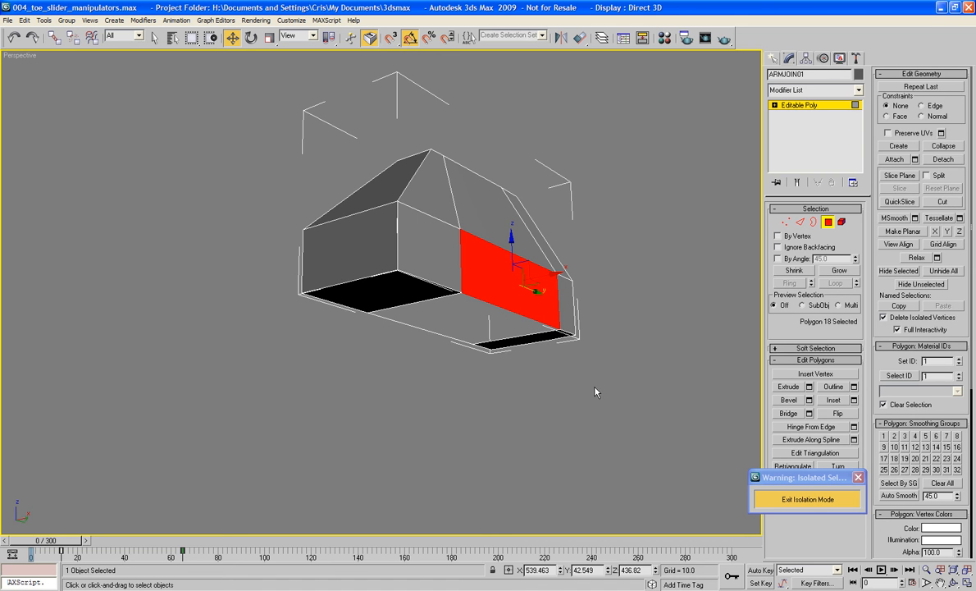
left_click(788, 386)
left_click_drag(519, 301, 539, 378)
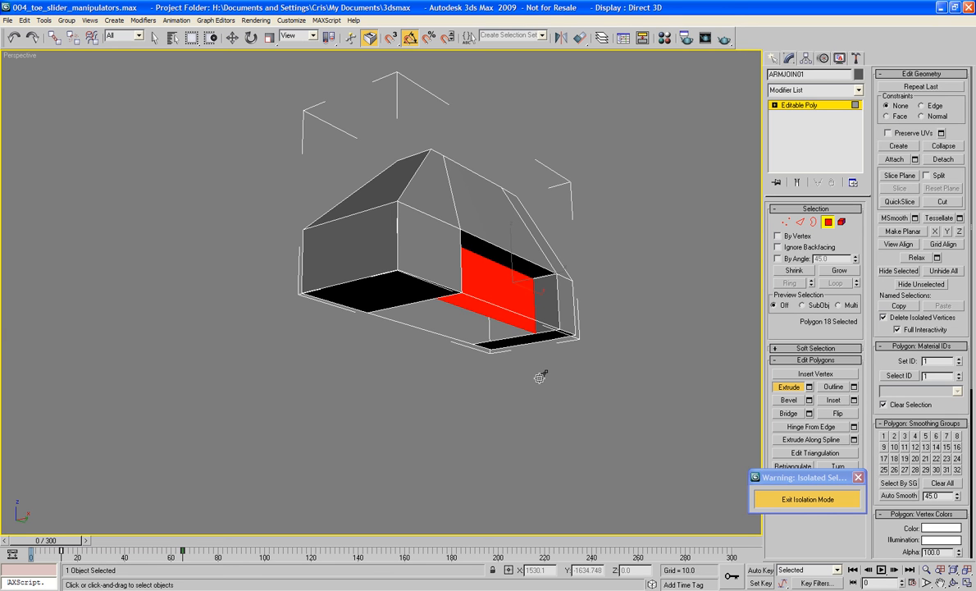
left_click_drag(539, 374, 539, 364)
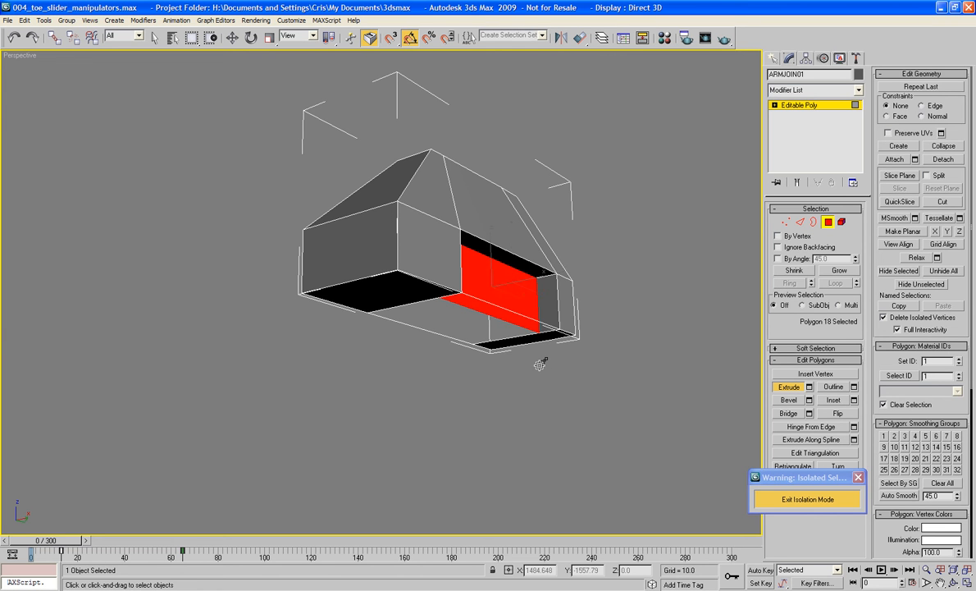
Step: Delete the recessed polygon at the inner end of the side wall's extrusion
left_click(518, 320)
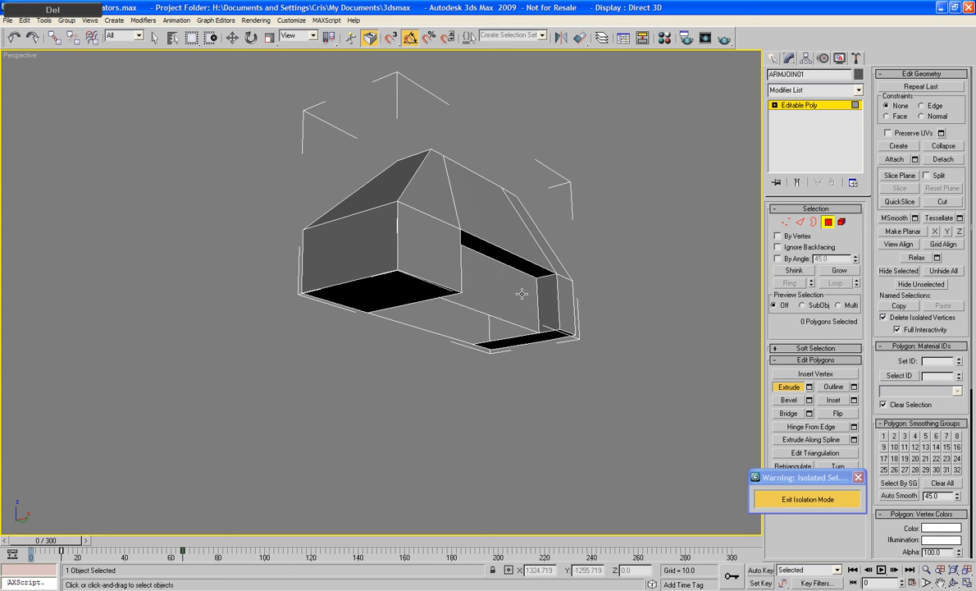
left_click(523, 293)
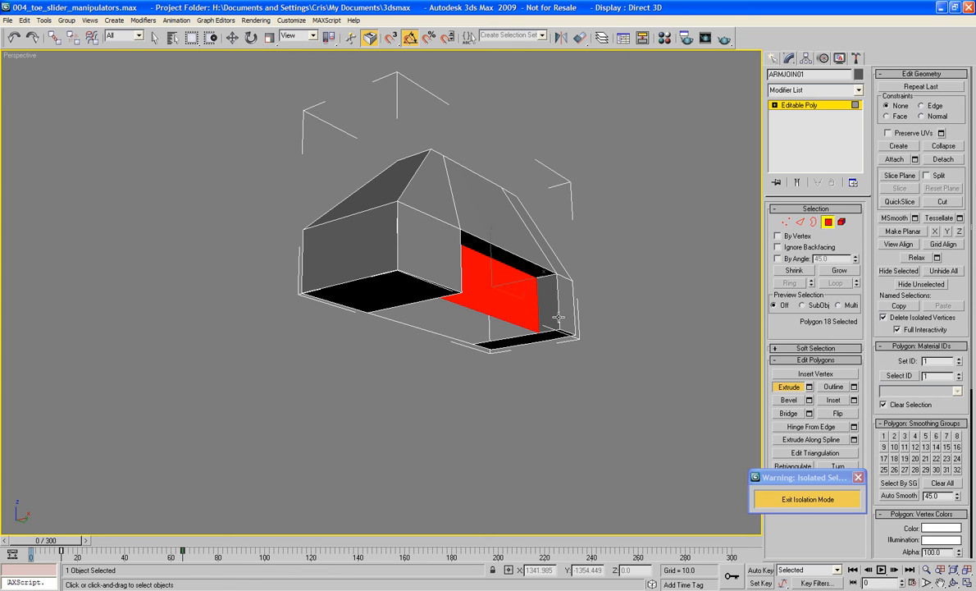
middle_click_drag(415, 288, 395, 315, "alt")
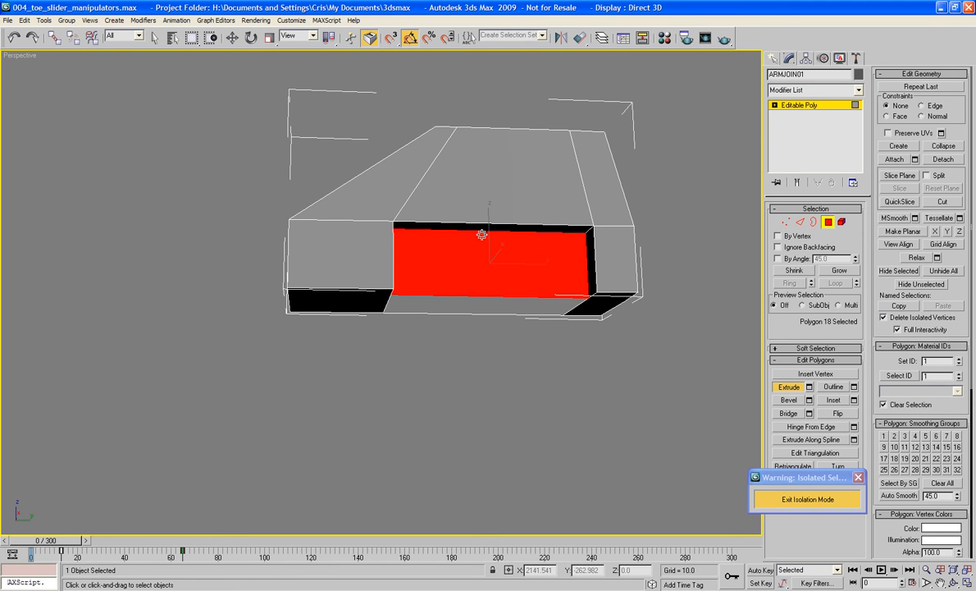
middle_click_drag(501, 266, 543, 232, "alt")
key("Delete")
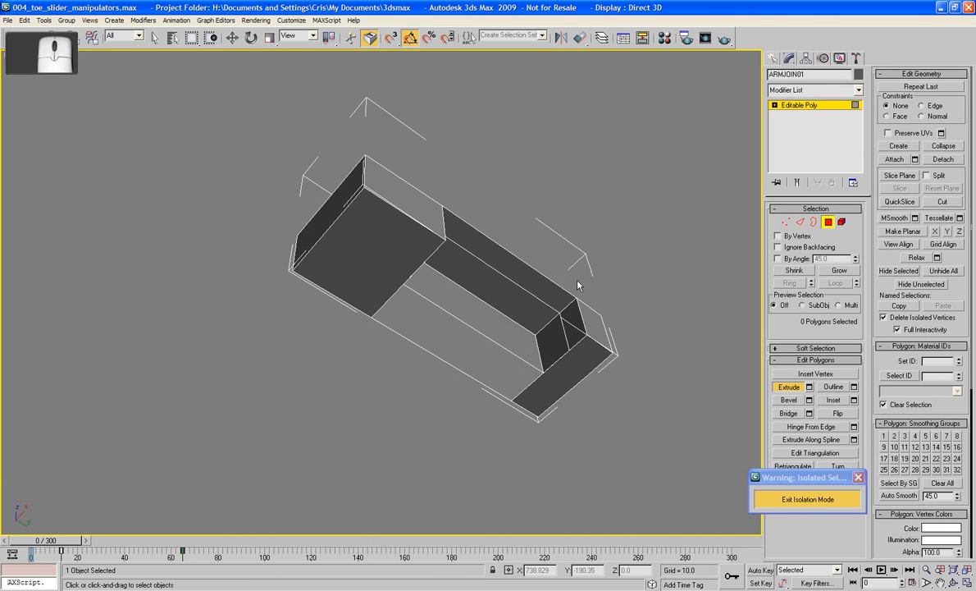
Step: Clone the outer ceiling strip of the side opening as an element, slightly lowered to Z of about 459
scroll(577, 285, "up", 6)
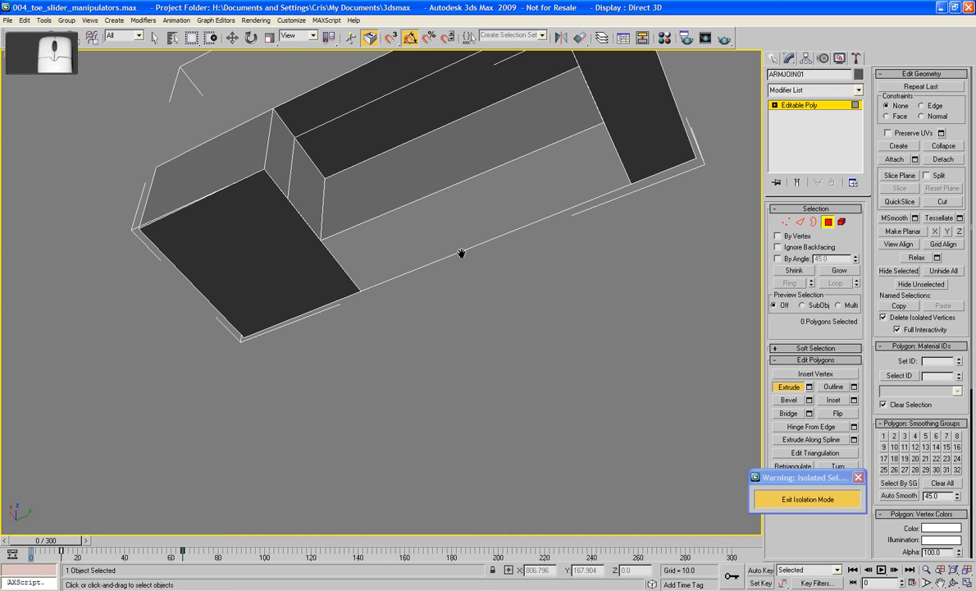
middle_click_drag(461, 253, 501, 315, "alt")
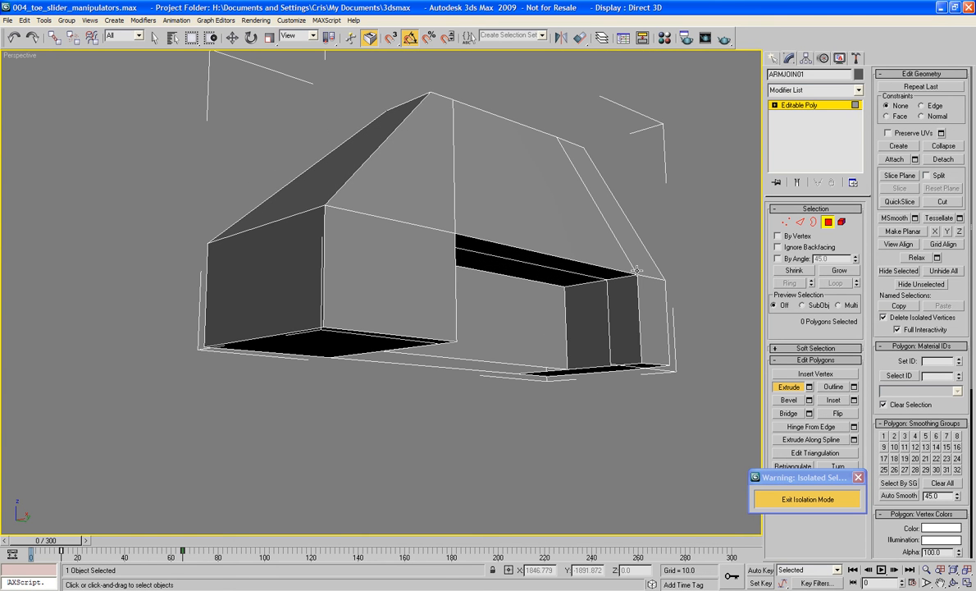
left_click(533, 251)
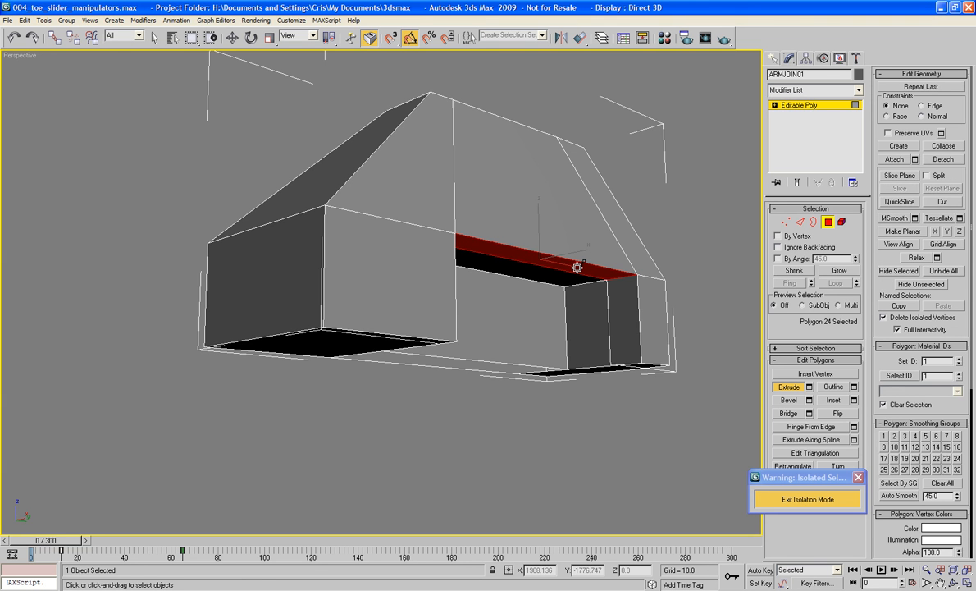
middle_click_drag(557, 279, 558, 319, "alt")
key("w")
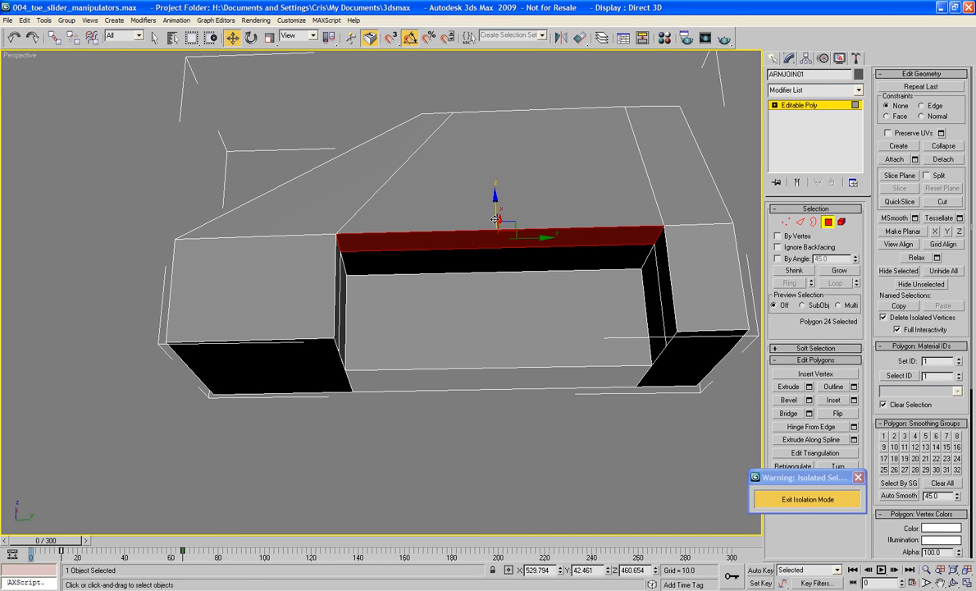
left_click_drag(497, 204, 494, 198, "shift")
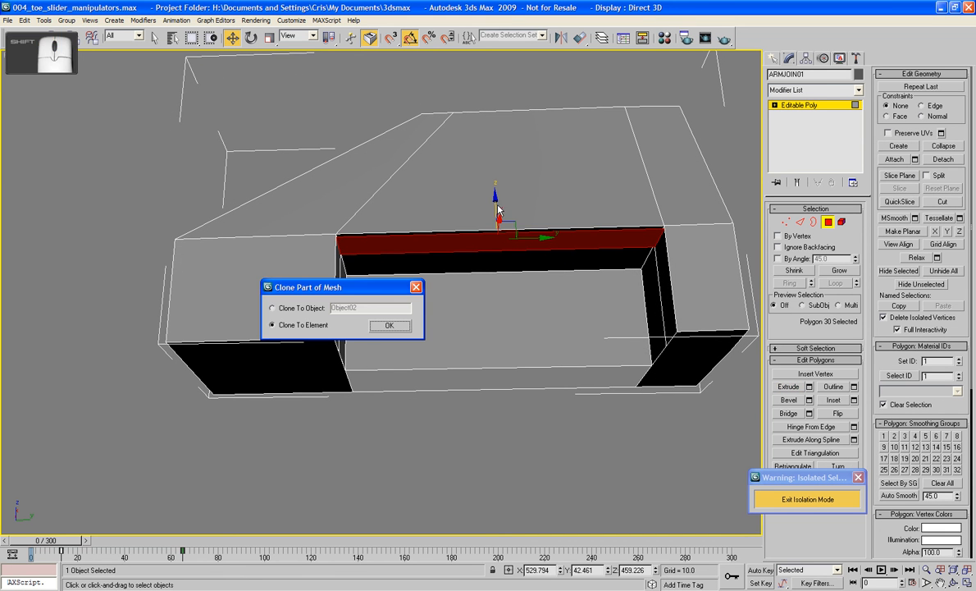
left_click(389, 326)
mouse_move(457, 312)
middle_mouse_down("alt")
mouse_move(484, 316)
mouse_move(467, 323)
middle_mouse_up("alt")
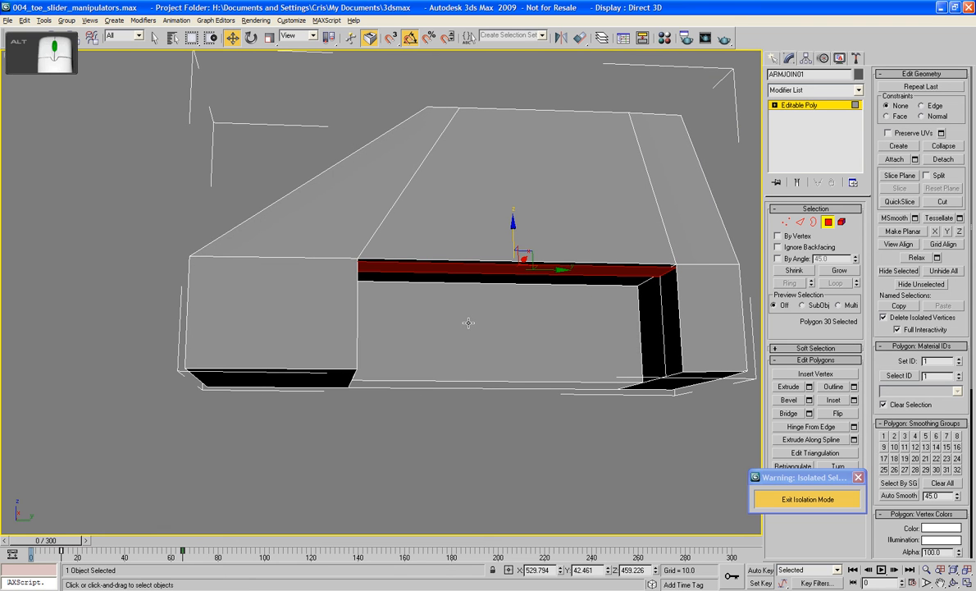
Step: Extrude the cloned strip downward into a panel reaching below the shell's bottom edge, and cap its open upper border
left_click(790, 388)
left_click_drag(517, 266, 506, 6)
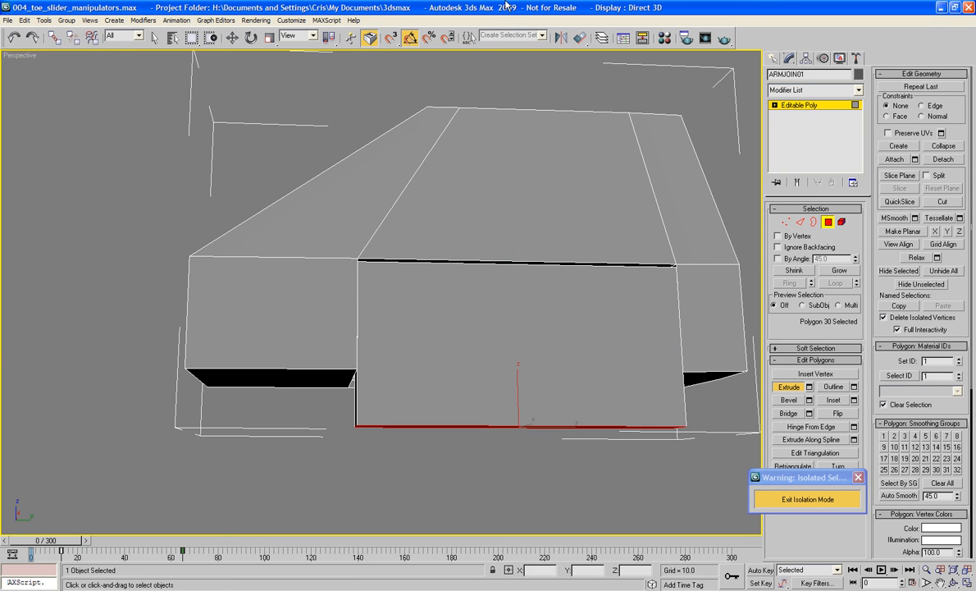
key("3")
key("w")
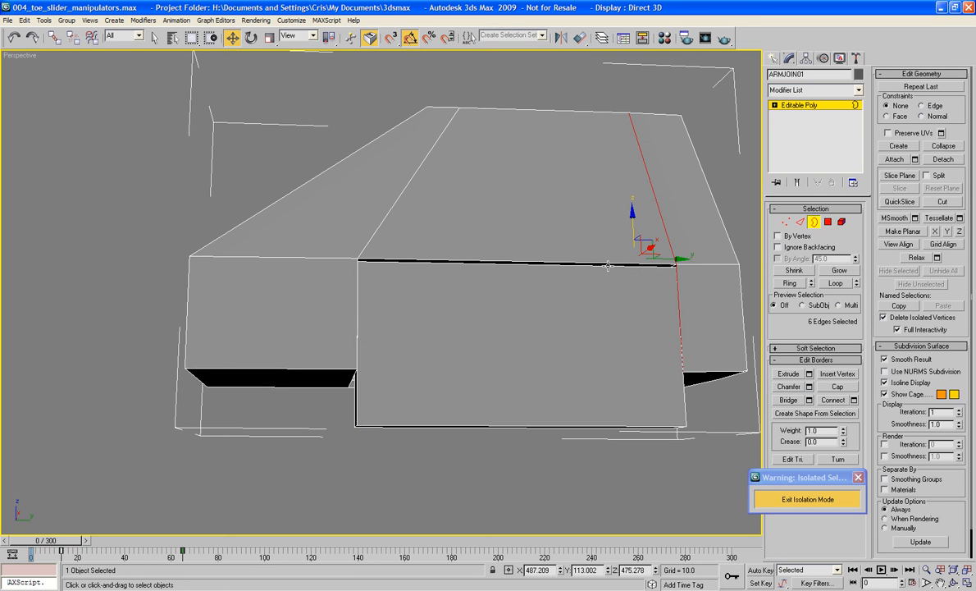
left_click(607, 267)
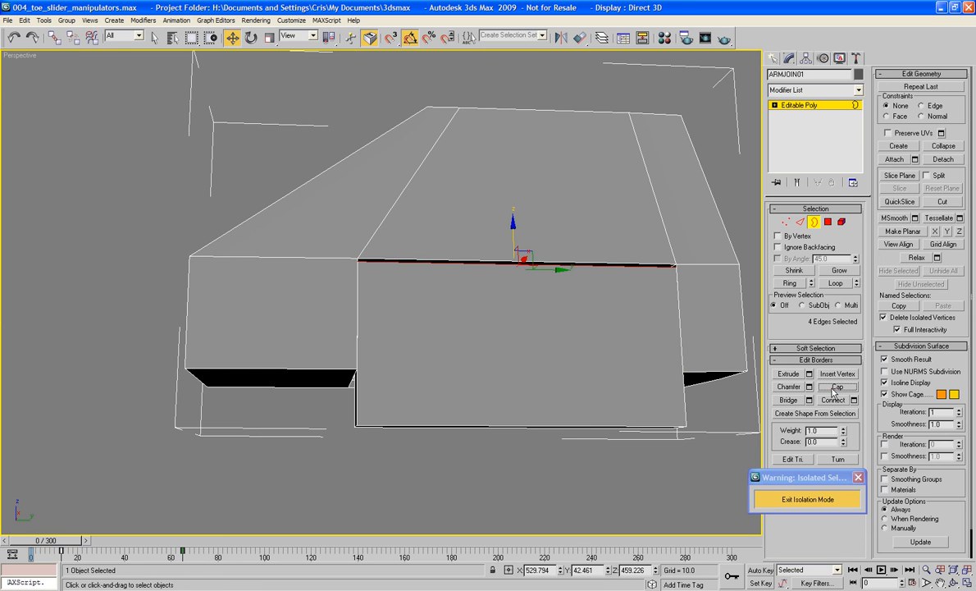
left_click(814, 223)
middle_click_drag(460, 311, 717, 316, "alt")
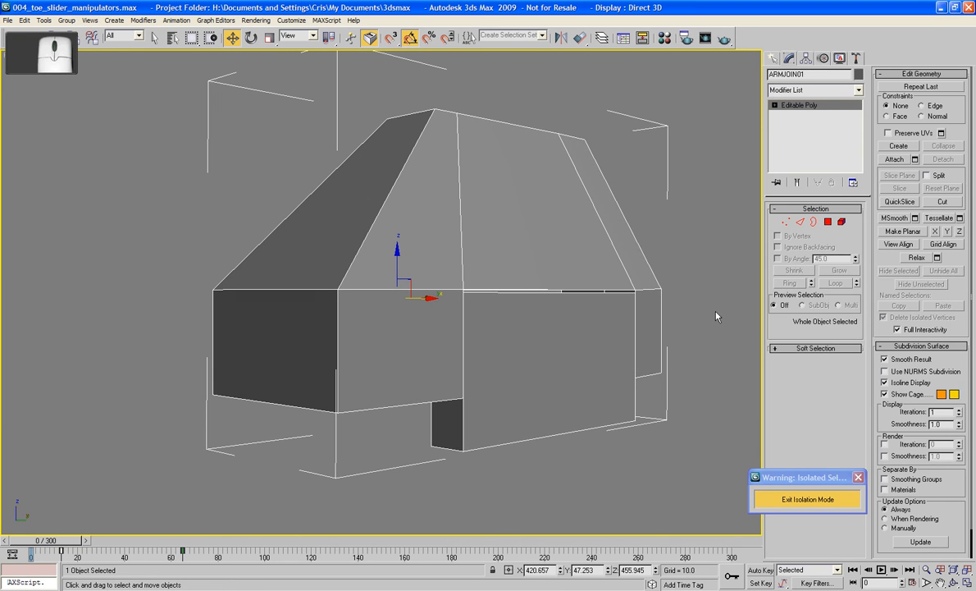
Step: Try tilting the panel element by -25 degrees about Y and shifting it outward to X of about 544
left_click(841, 223)
left_click(571, 335)
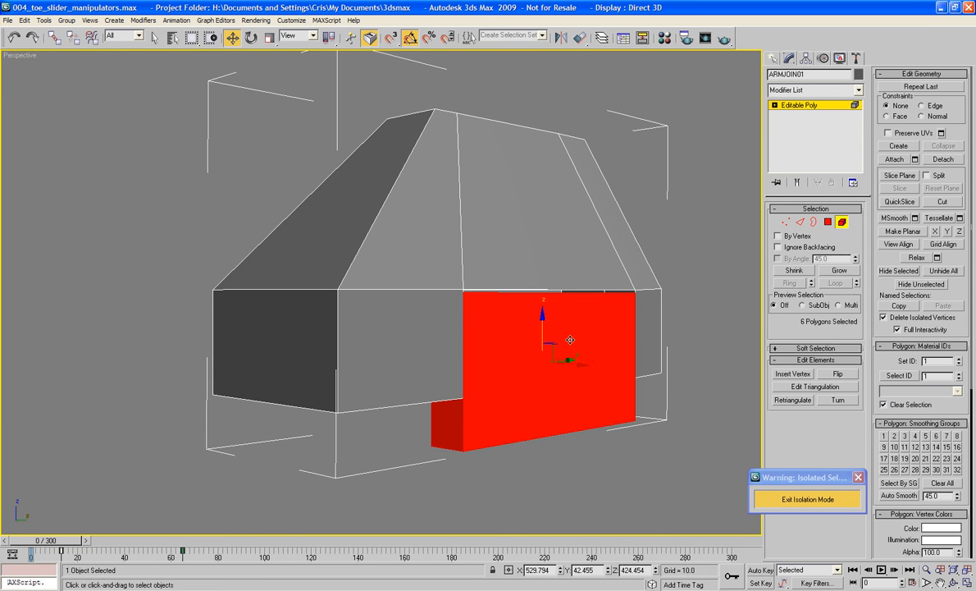
left_click(251, 38)
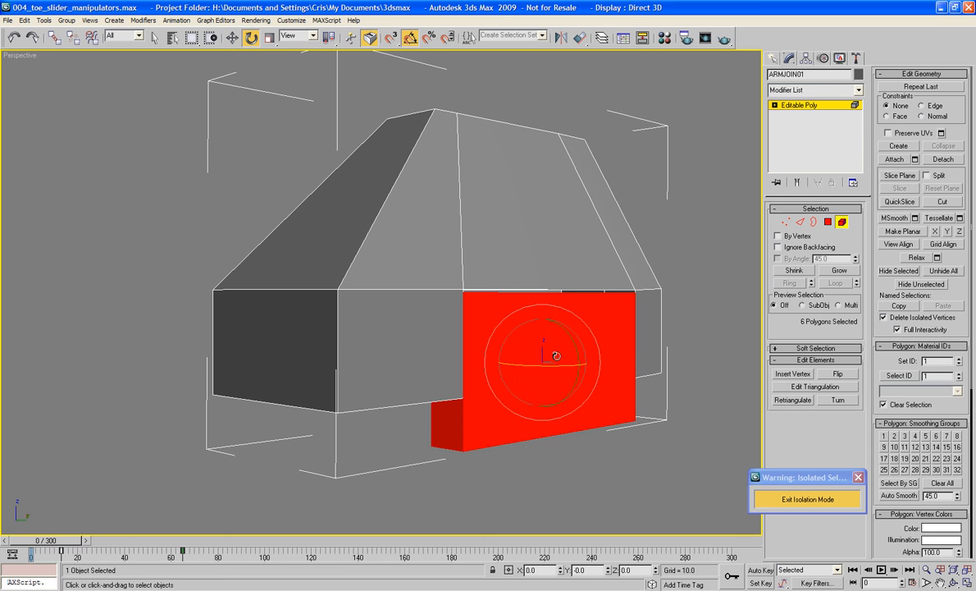
left_click_drag(556, 356, 580, 364)
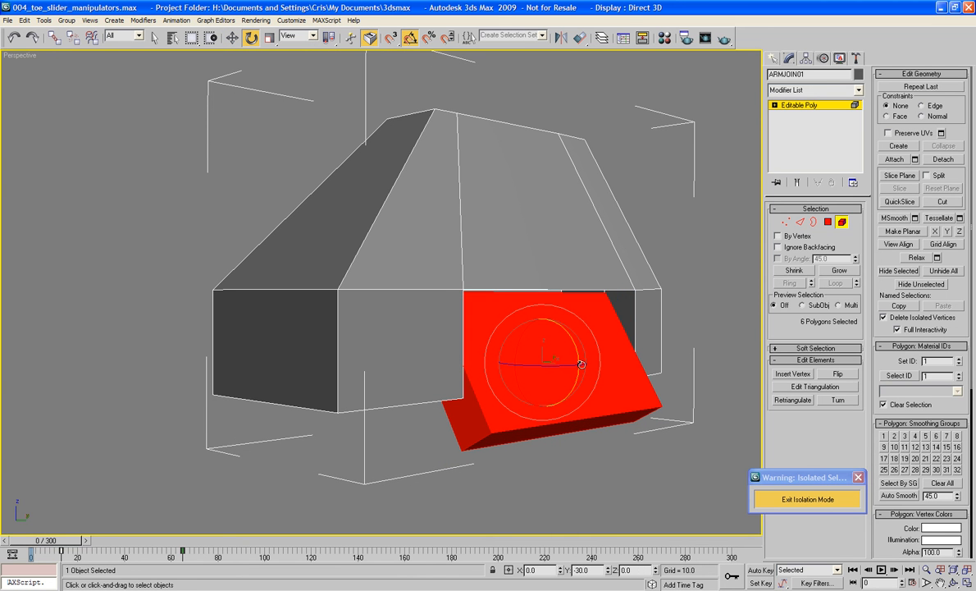
left_click_drag(582, 362, 582, 359)
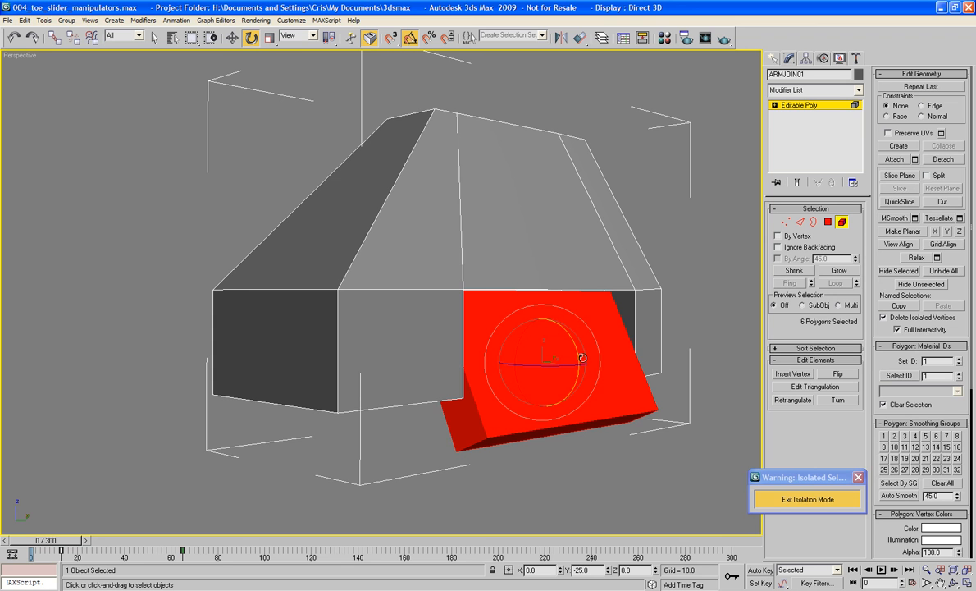
key("w")
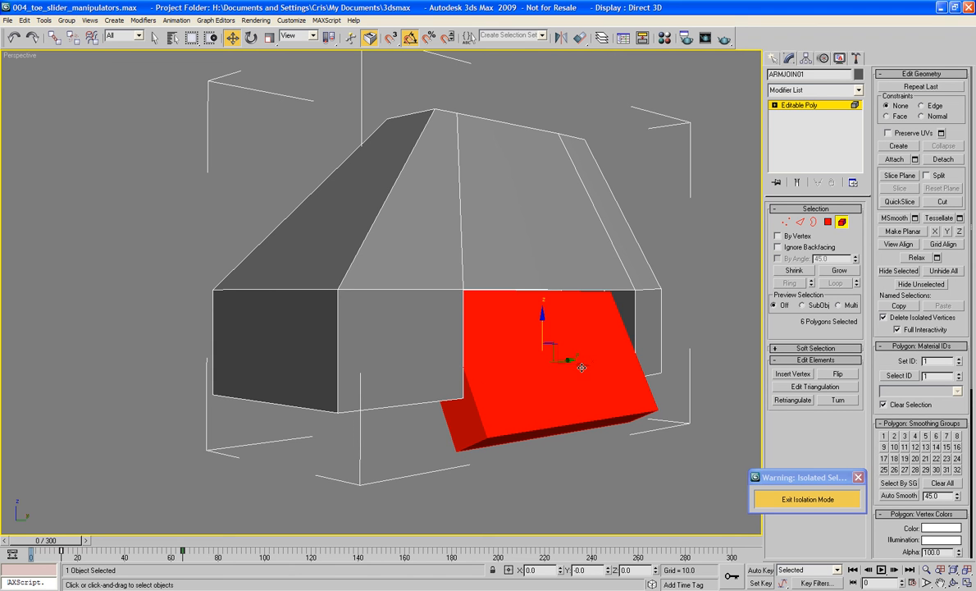
key("ctrl+z")
middle_click_drag(581, 366, 582, 402, "alt")
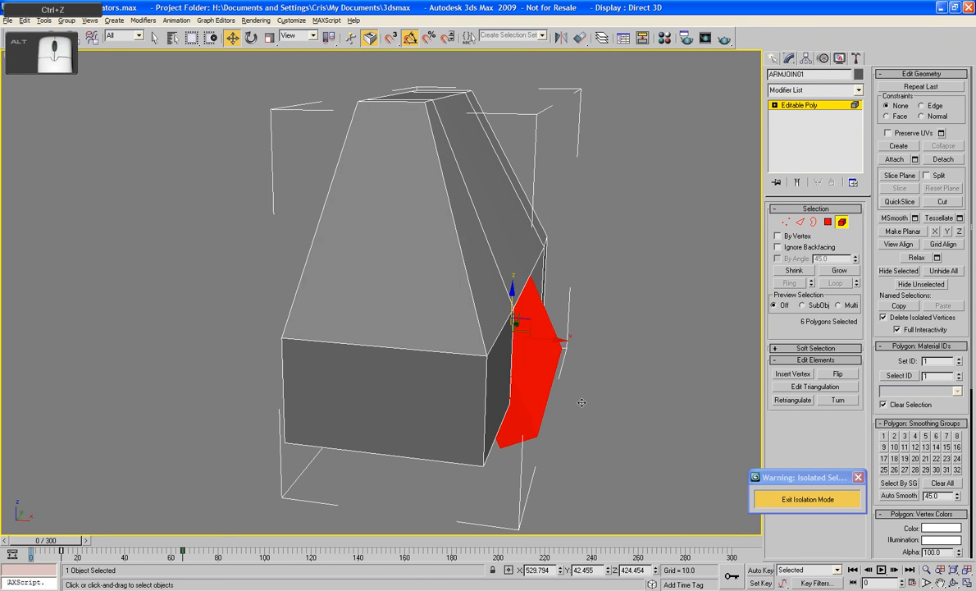
mouse_move(562, 340)
left_mouse_down()
mouse_move(592, 354)
mouse_move(583, 340)
left_mouse_up()
middle_click_drag(583, 339, 531, 330, "alt")
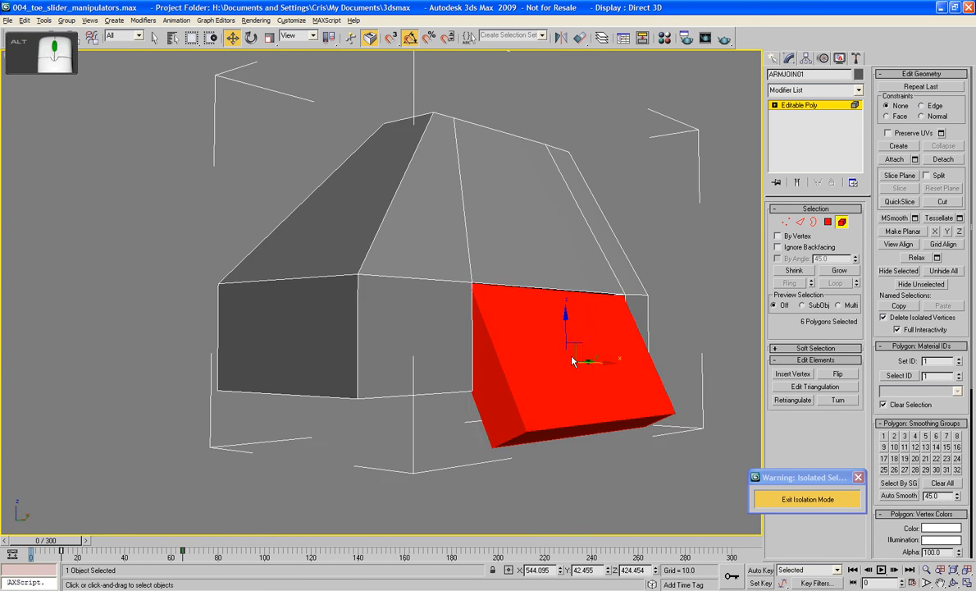
key("ctrl+z")
key("ctrl+z")
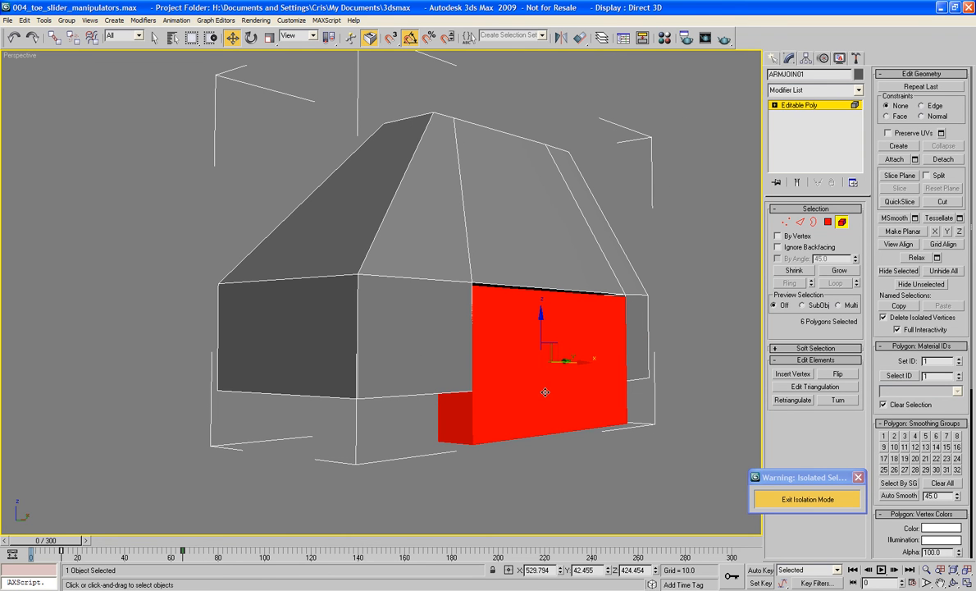
Step: Thin the panel by moving its outer side polygon inward along X
left_click(827, 222)
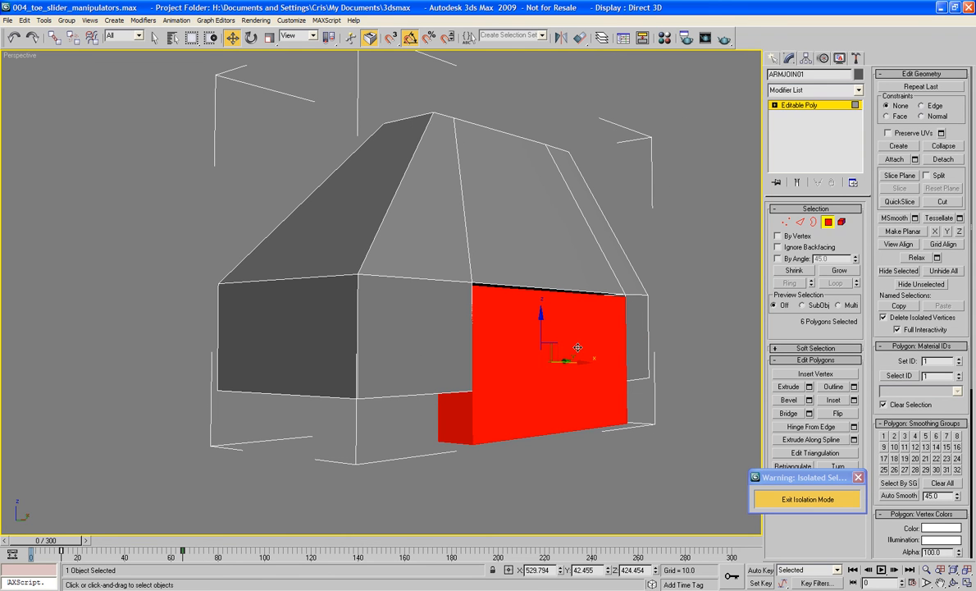
left_click(599, 371)
left_click_drag(591, 362, 573, 362)
Step: Tilt the whole panel element by -20 degrees about Y and shift it outward and slightly up to about X 546, Z 426
left_click(838, 222)
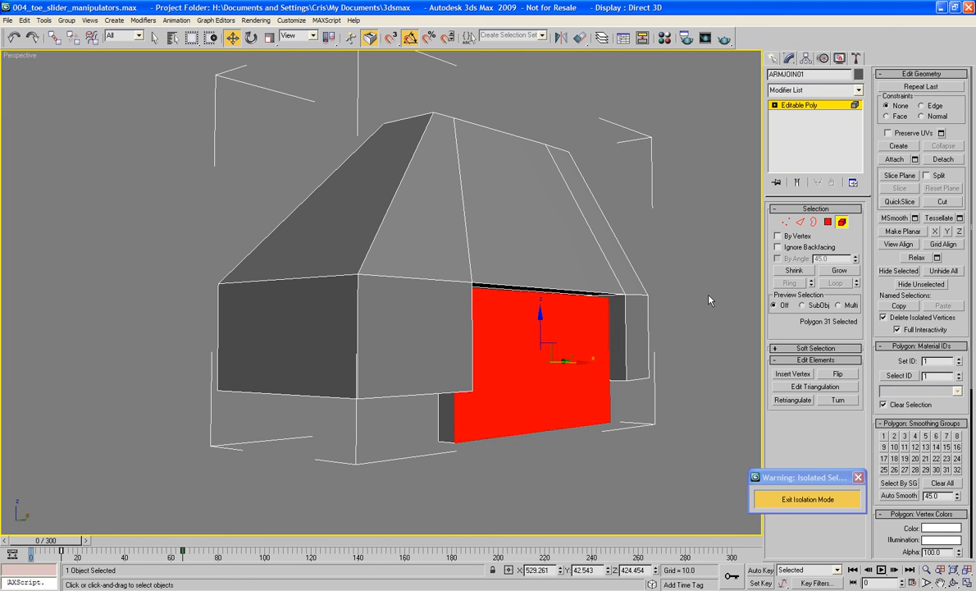
key("e")
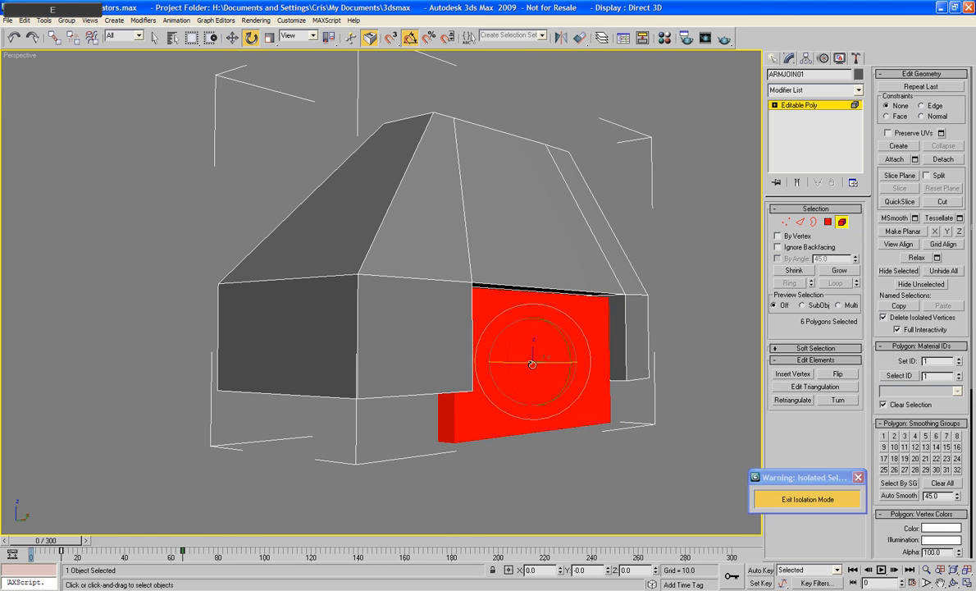
left_click_drag(528, 321, 568, 332)
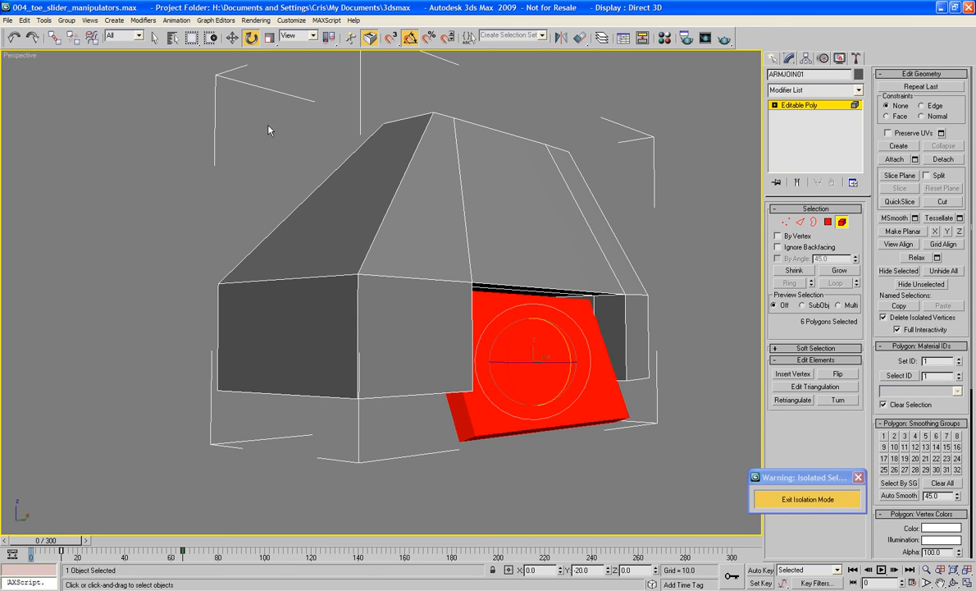
left_click(232, 38)
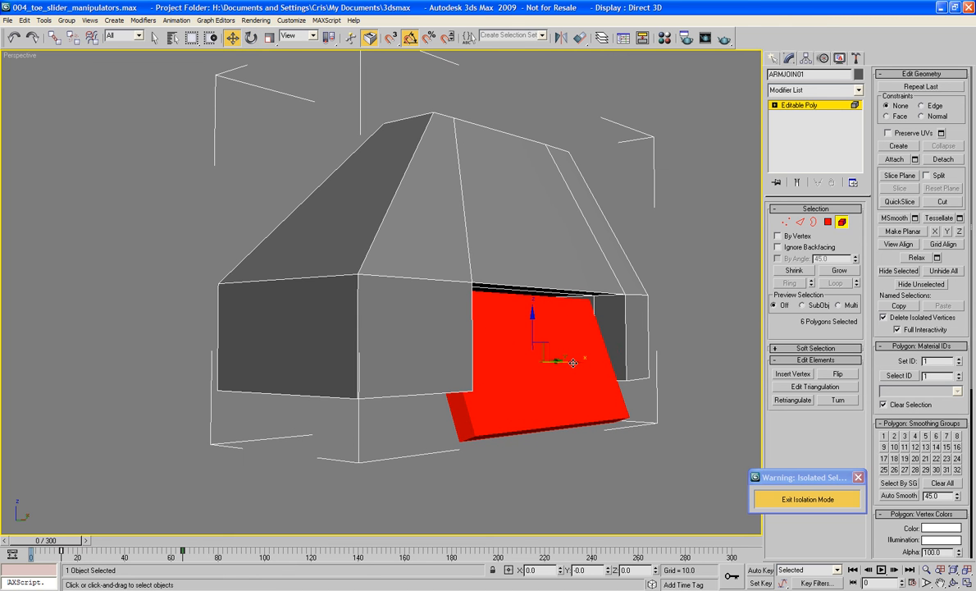
left_click_drag(573, 363, 610, 388)
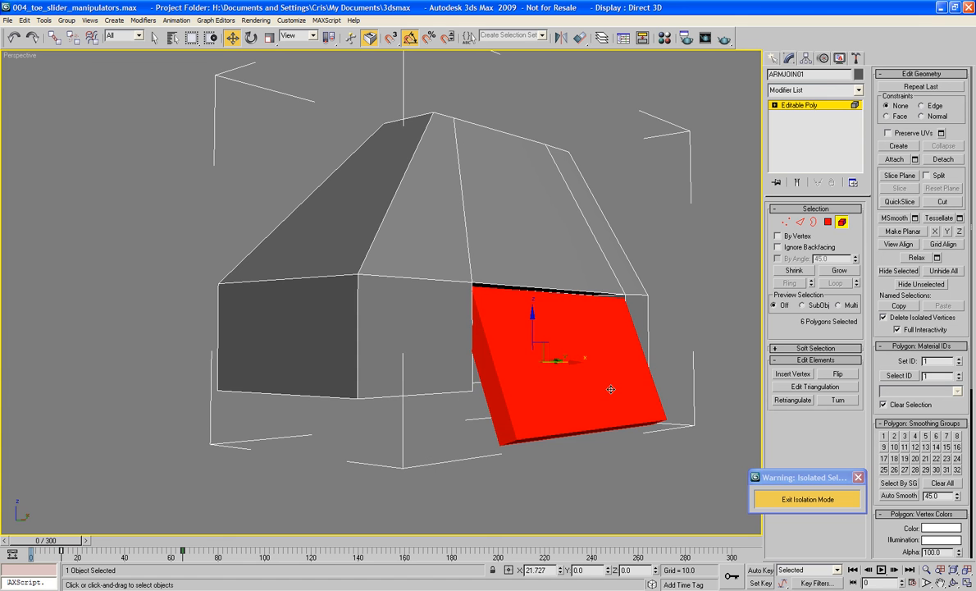
middle_click_drag(611, 389, 570, 322, "alt")
left_click_drag(570, 320, 570, 317)
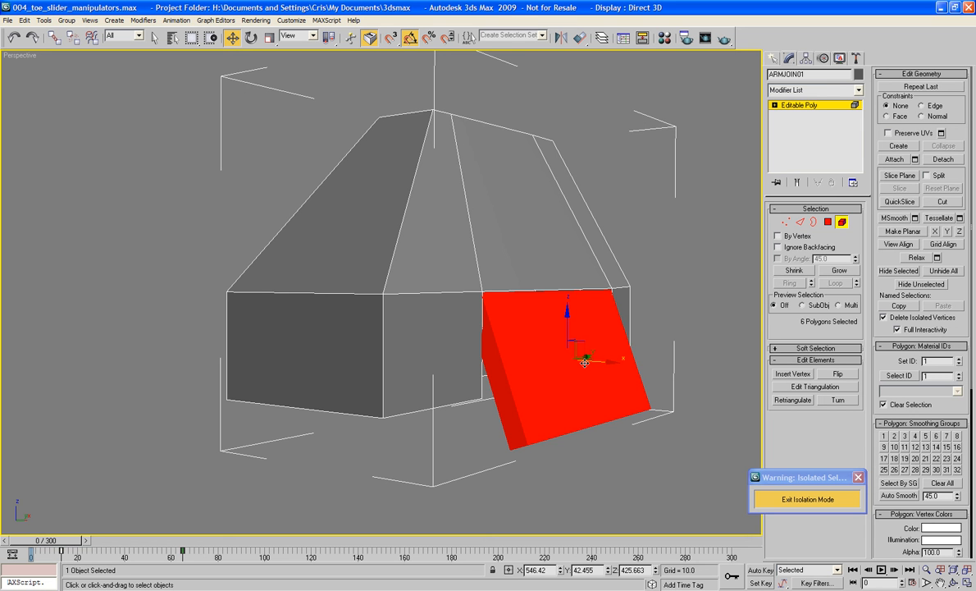
Step: Create a cylinder about 39 in radius and 43 high on the inner face of the side wall opposite the panel
middle_click_drag(549, 353, 579, 328, "alt")
scroll(548, 356, "down", 5)
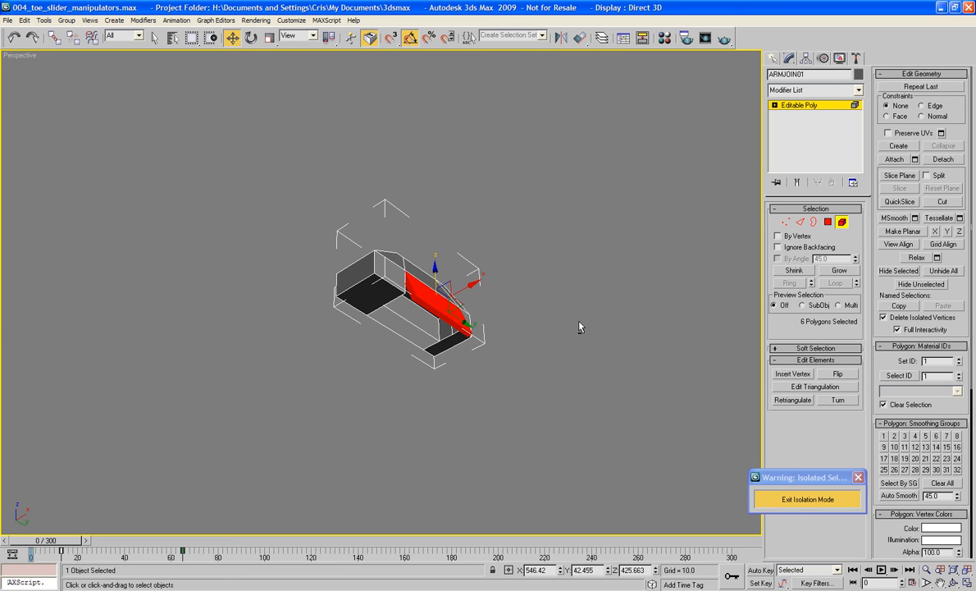
scroll(565, 330, "up", 5)
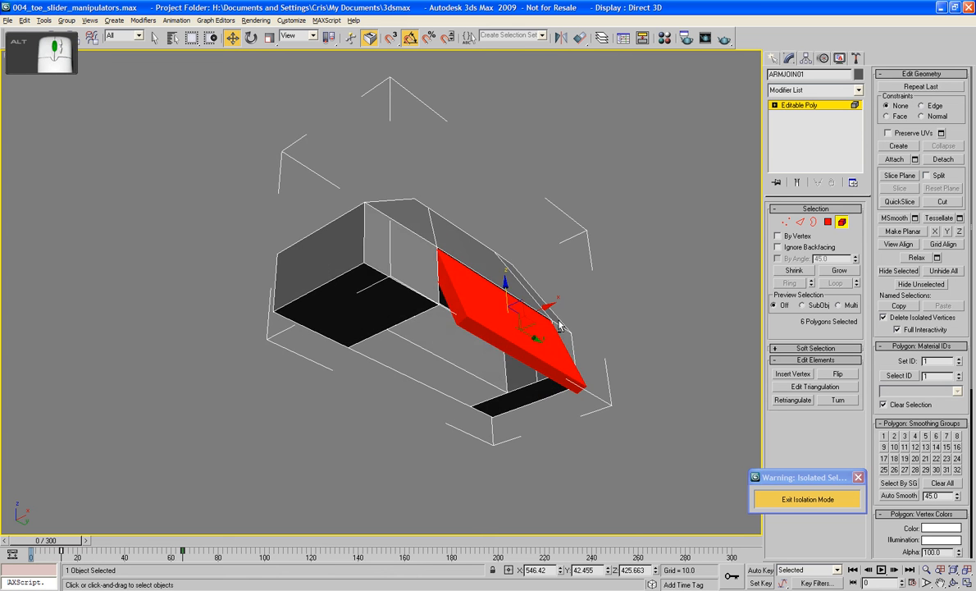
middle_click_drag(559, 326, 533, 271, "alt")
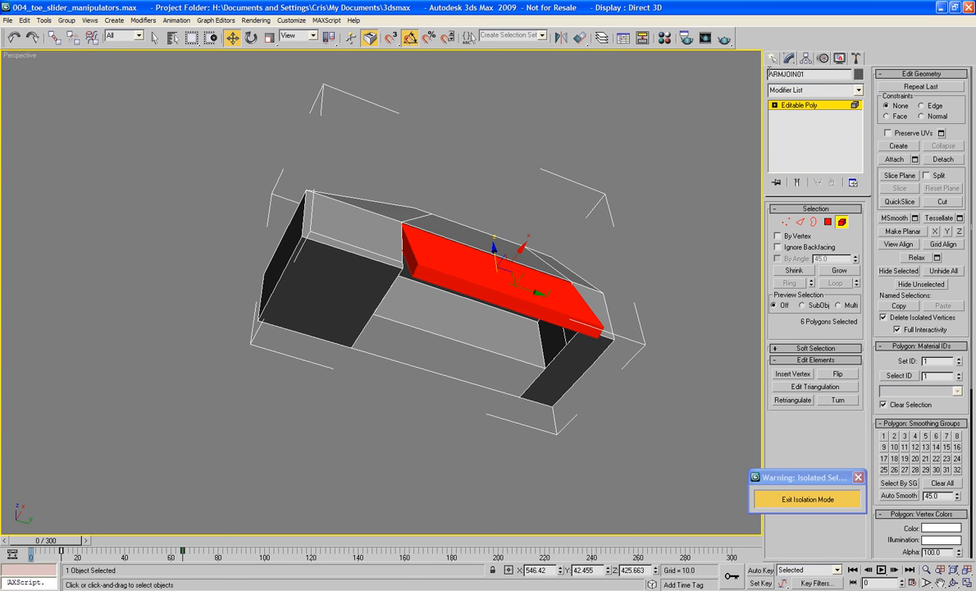
left_click(773, 58)
left_click(776, 77)
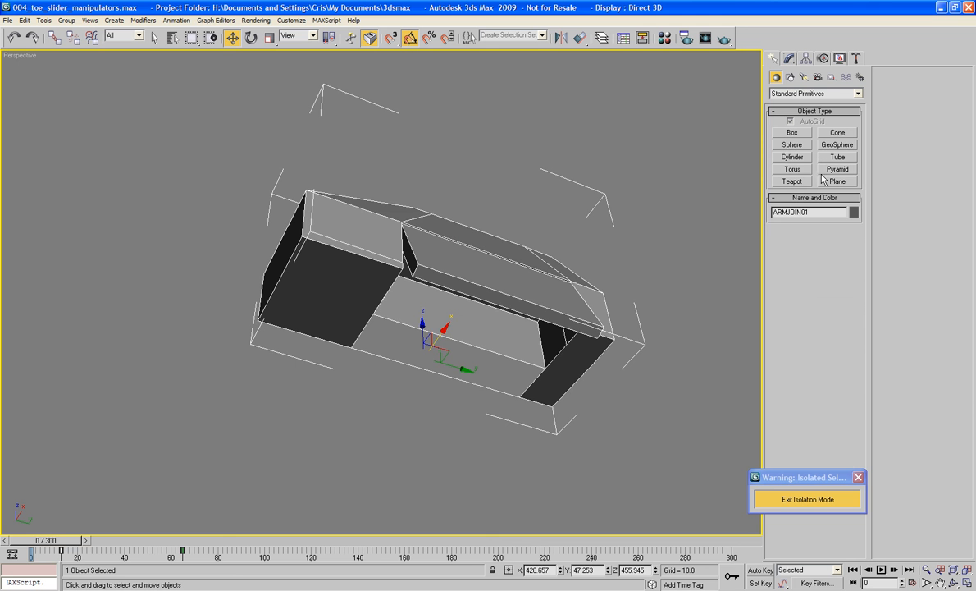
left_click(793, 157)
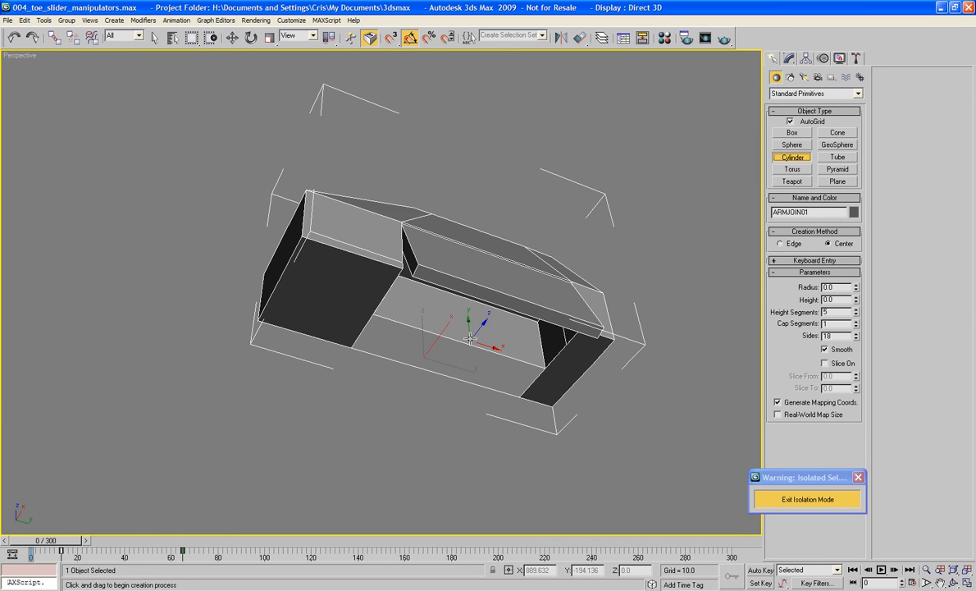
left_click_drag(471, 339, 484, 381)
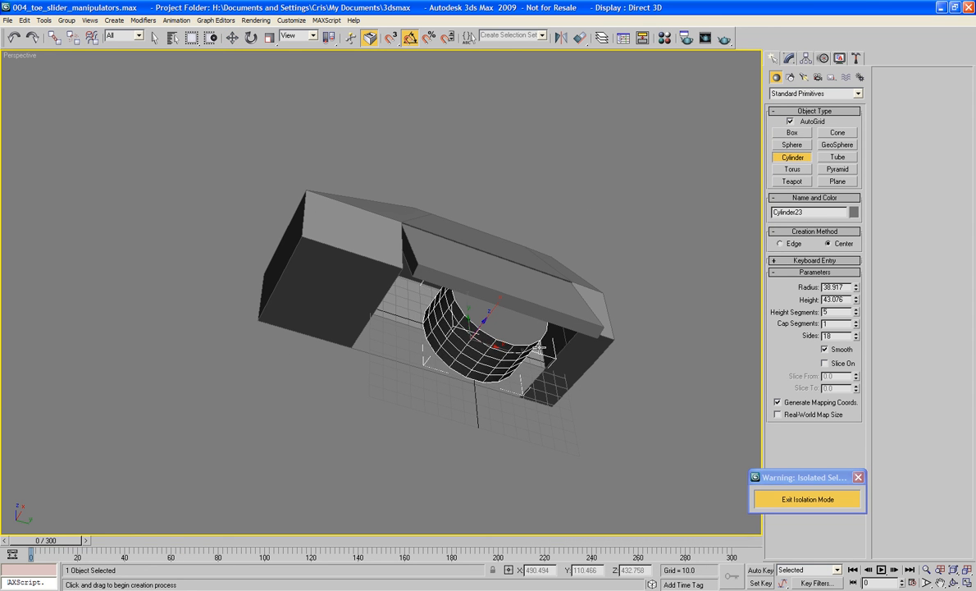
Step: Lower the new cylinder below the shell to Z of about 408
mouse_move(580, 399)
middle_mouse_down("alt")
mouse_move(599, 403)
mouse_move(617, 458)
mouse_move(606, 468)
mouse_move(592, 460)
mouse_move(595, 401)
middle_mouse_up("alt")
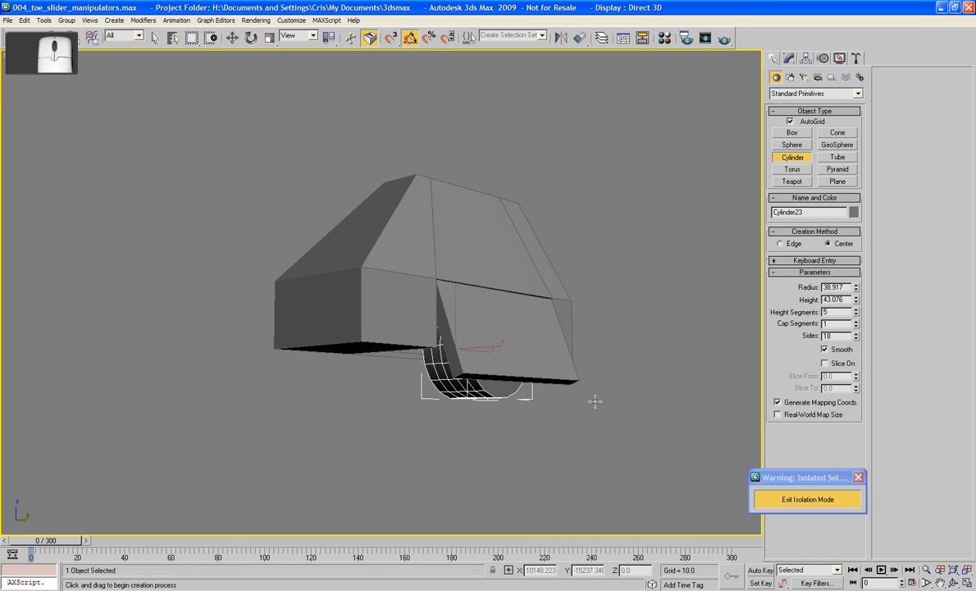
left_click(233, 39)
left_click_drag(456, 316, 459, 330)
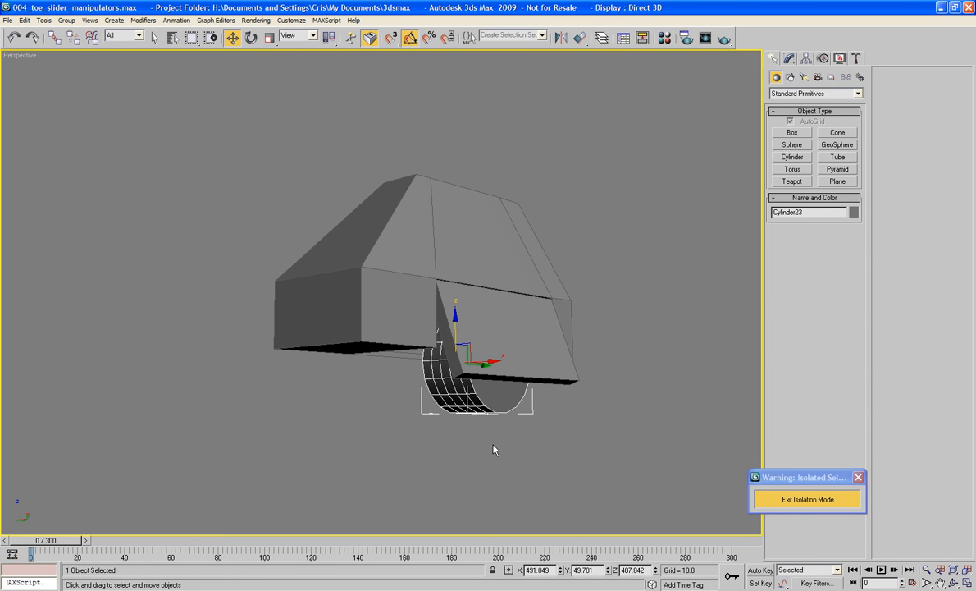
Step: Create a second cylinder about 32 in radius and 95 high from the first one's curved side, and move it to about Y -30, Z 363
middle_click_drag(422, 410, 473, 399, "alt")
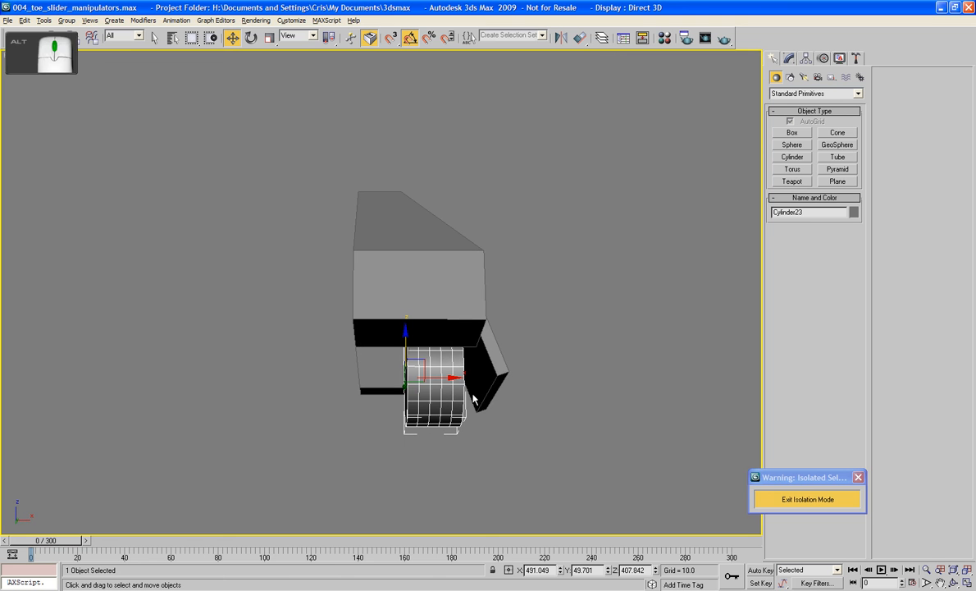
left_click(792, 156)
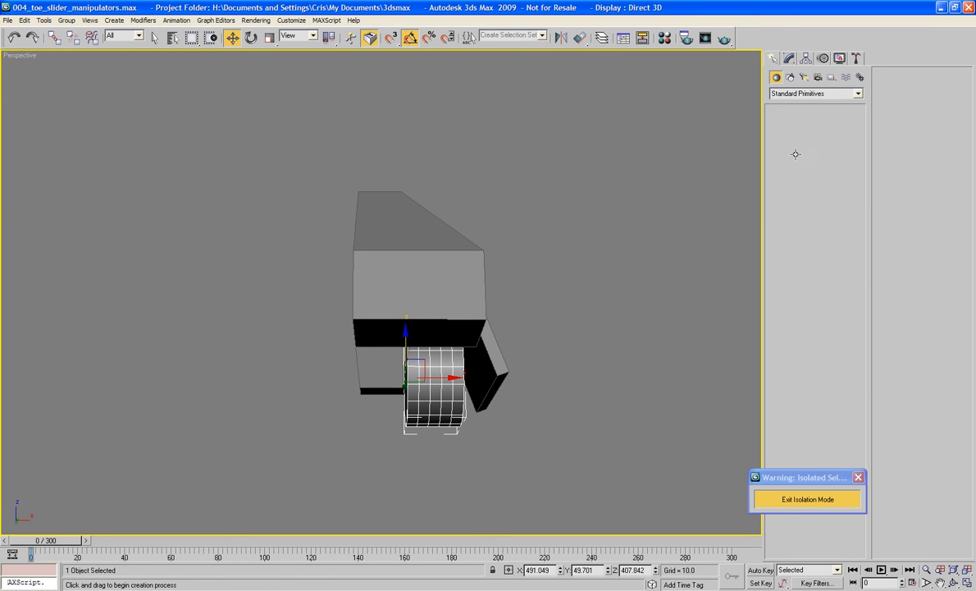
left_click_drag(433, 388, 447, 431)
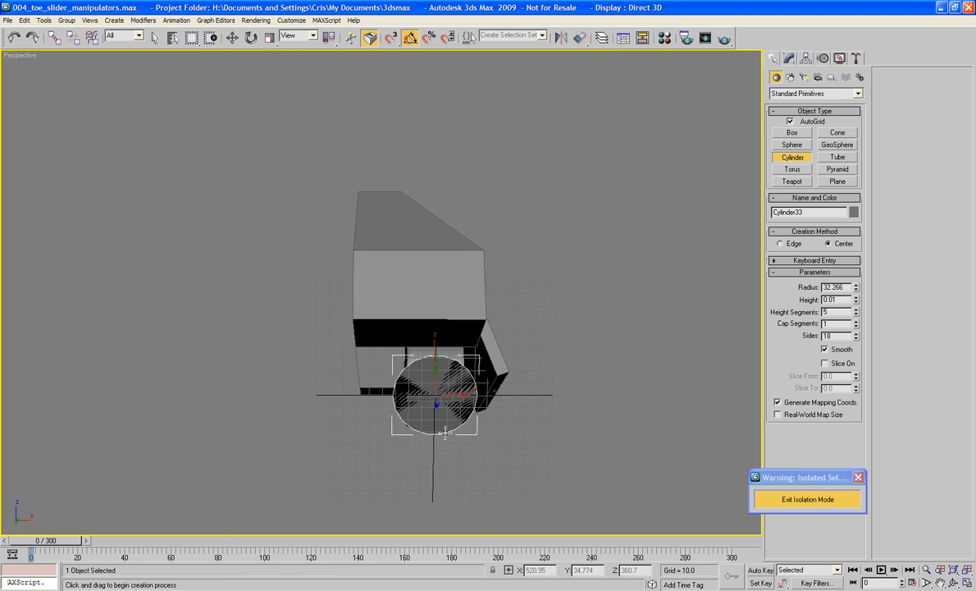
middle_click_drag(472, 509, 422, 409, "alt")
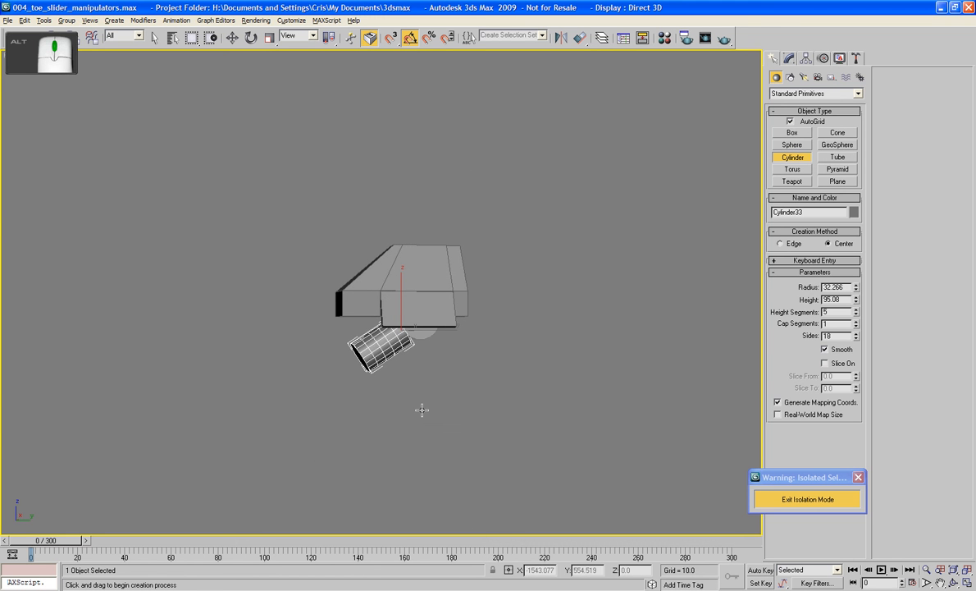
key("w")
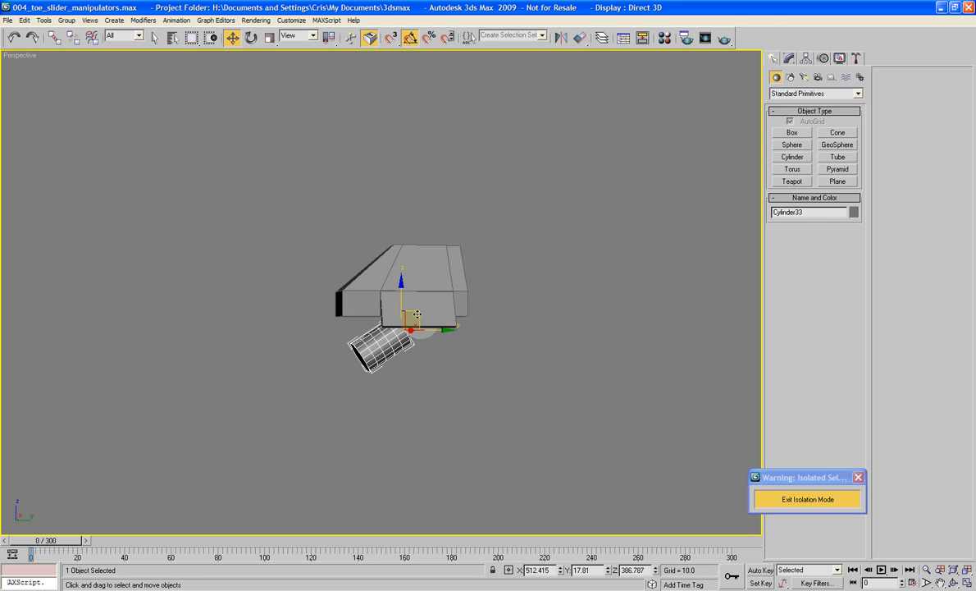
left_click_drag(412, 325, 391, 324)
left_click(634, 338)
Step: Apply a Taper modifier to the second cylinder with an amount of 0.45
middle_click_drag(634, 338, 490, 384, "alt")
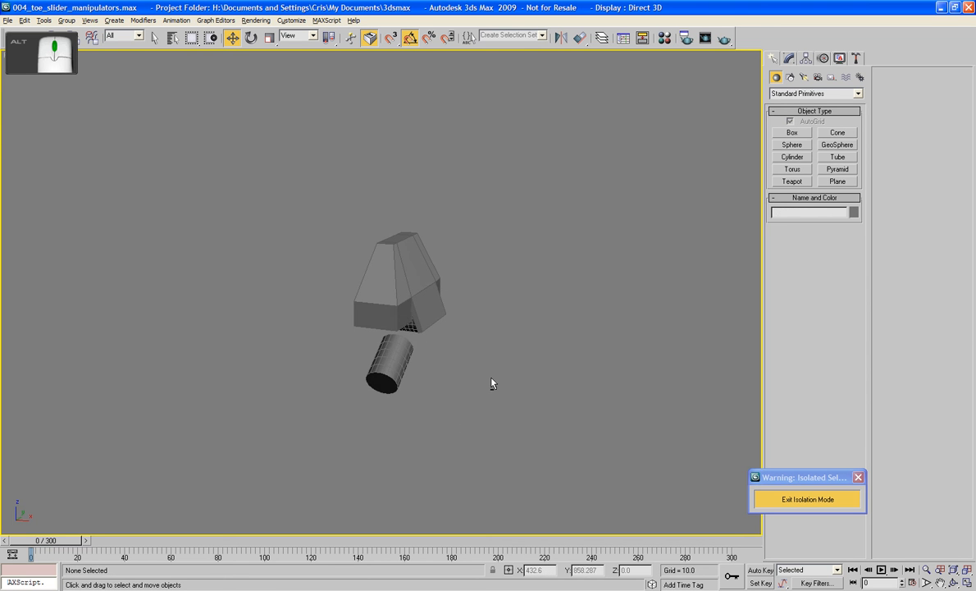
left_click(392, 364)
left_click(791, 60)
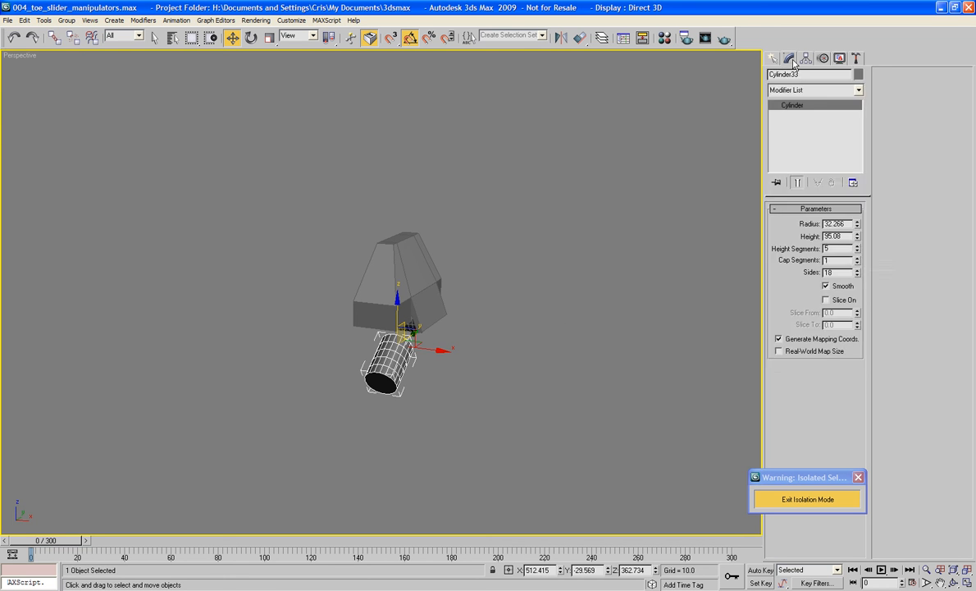
left_click(808, 91)
key("t")
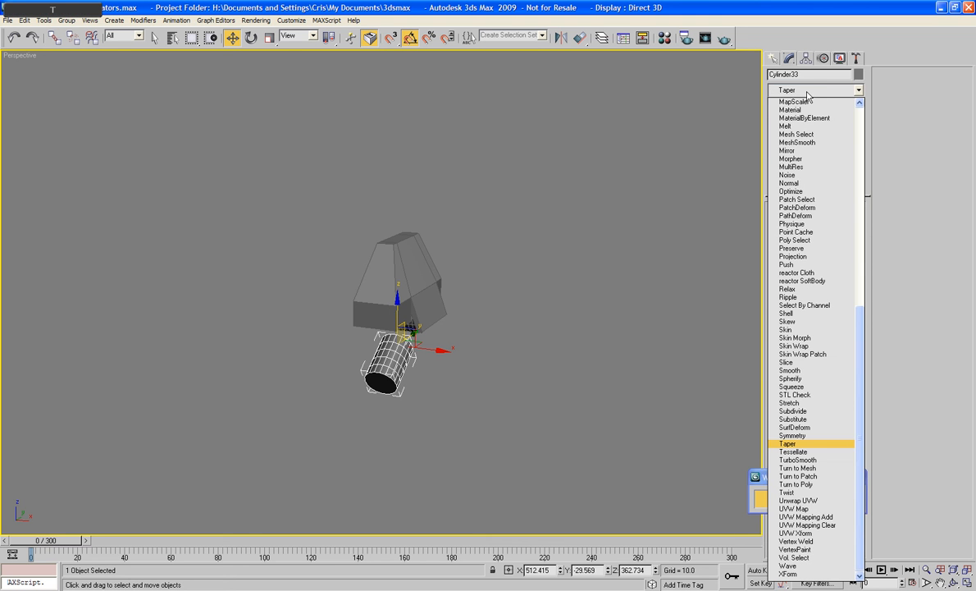
key("Return")
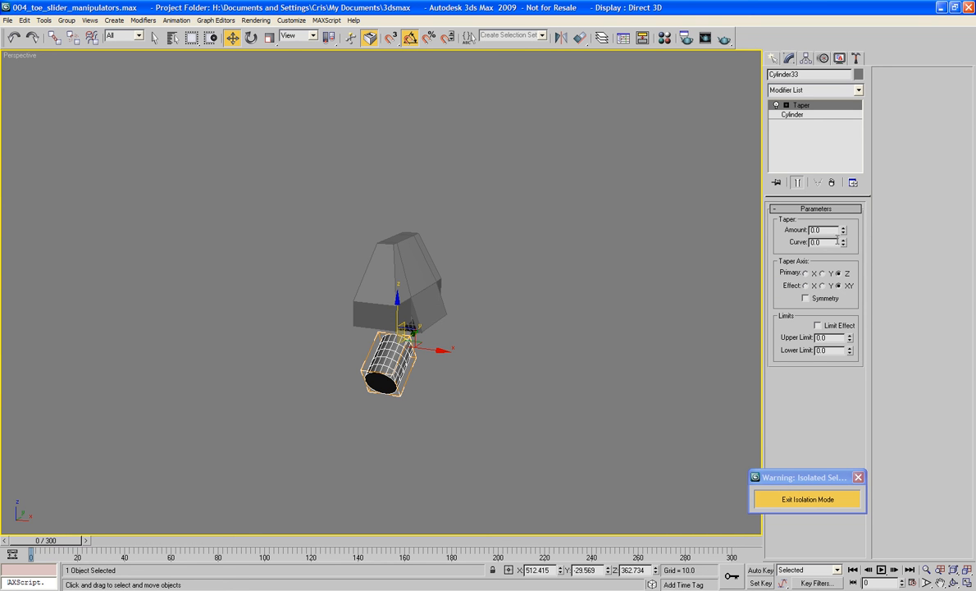
left_click_drag(843, 230, 851, 203)
Step: Convert the tapered cylinder to an editable poly
right_click(394, 367)
mouse_move(424, 477)
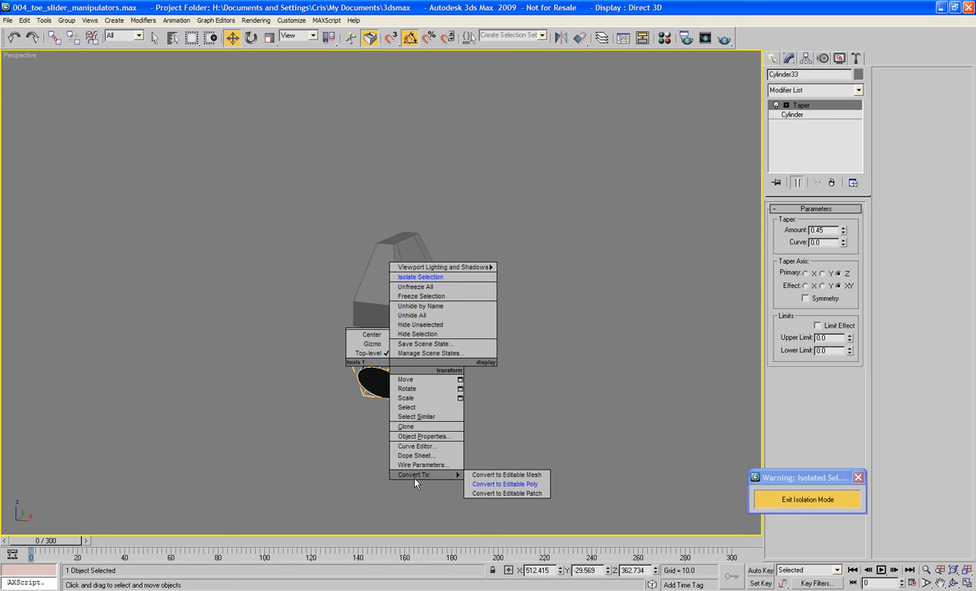
left_click(514, 482)
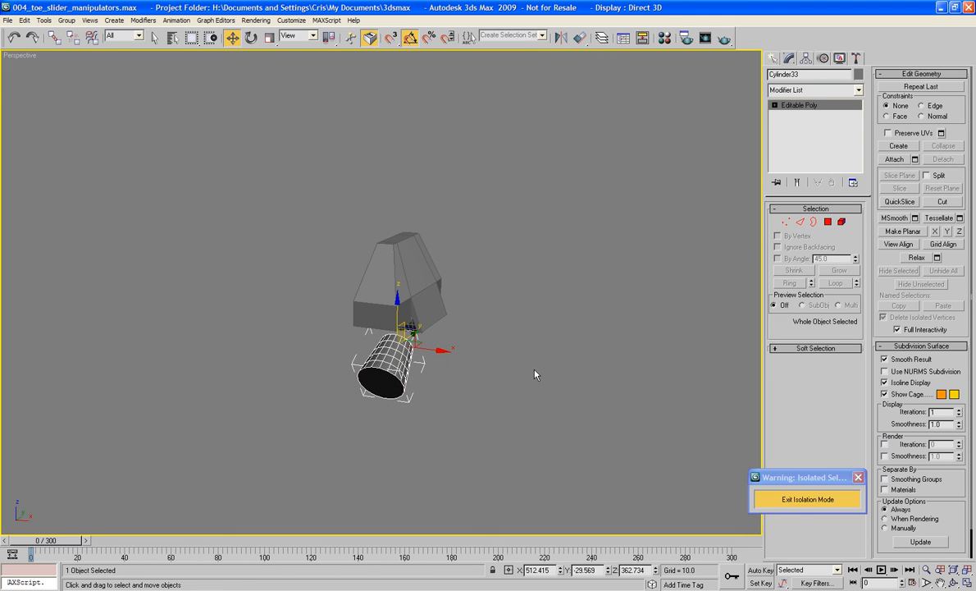
middle_click_drag(534, 372, 461, 364, "alt")
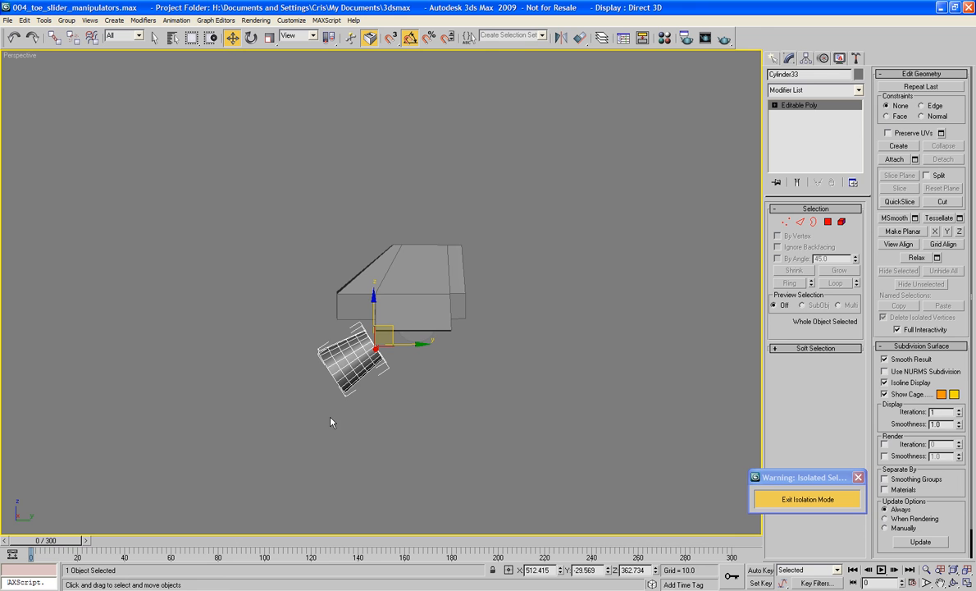
Step: Bevel the cap polygon at the lower, wide end of the tapered forearm inward to form a narrow rim
middle_click_drag(329, 422, 382, 411, "alt")
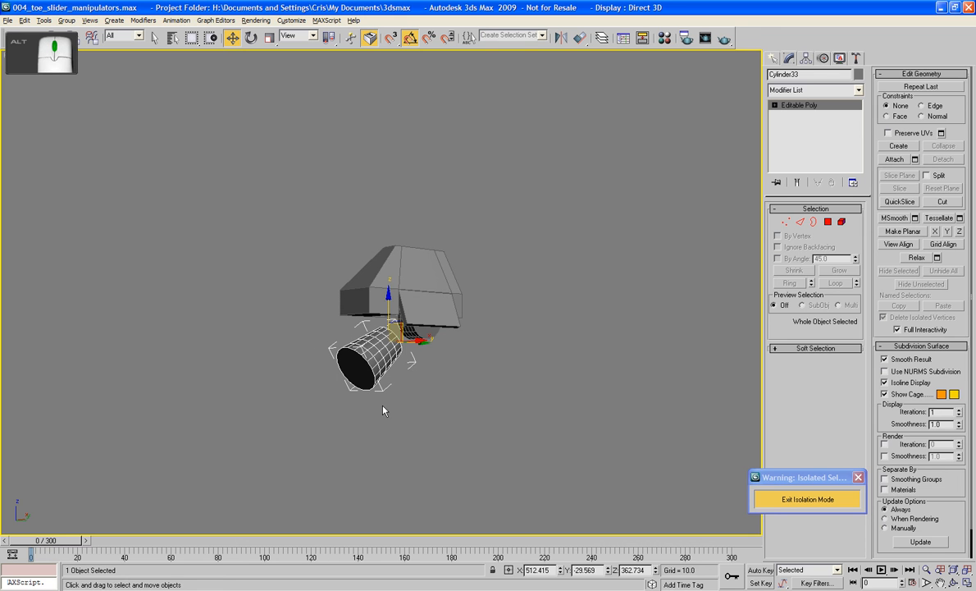
left_click(828, 222)
left_click(348, 373)
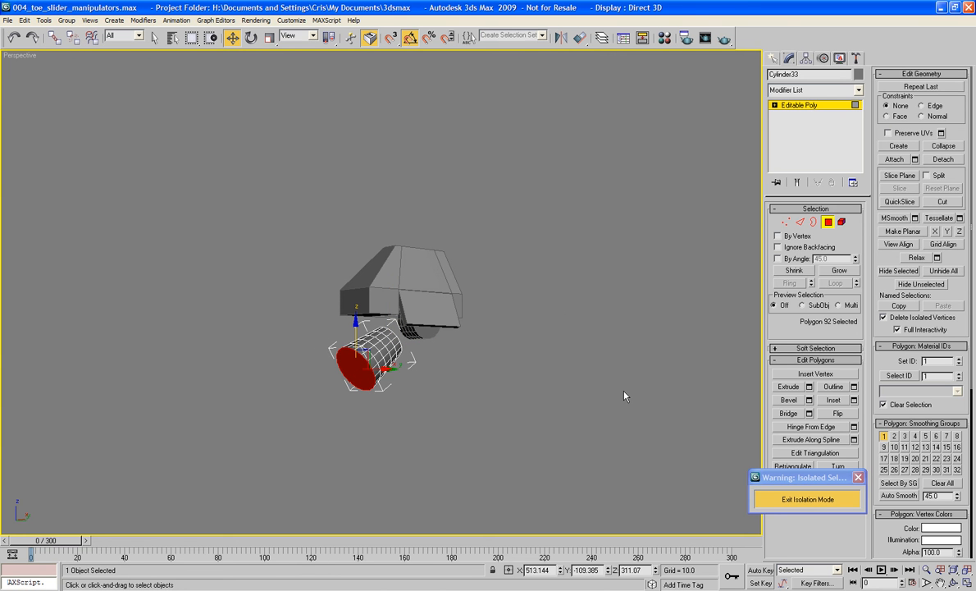
left_click(789, 399)
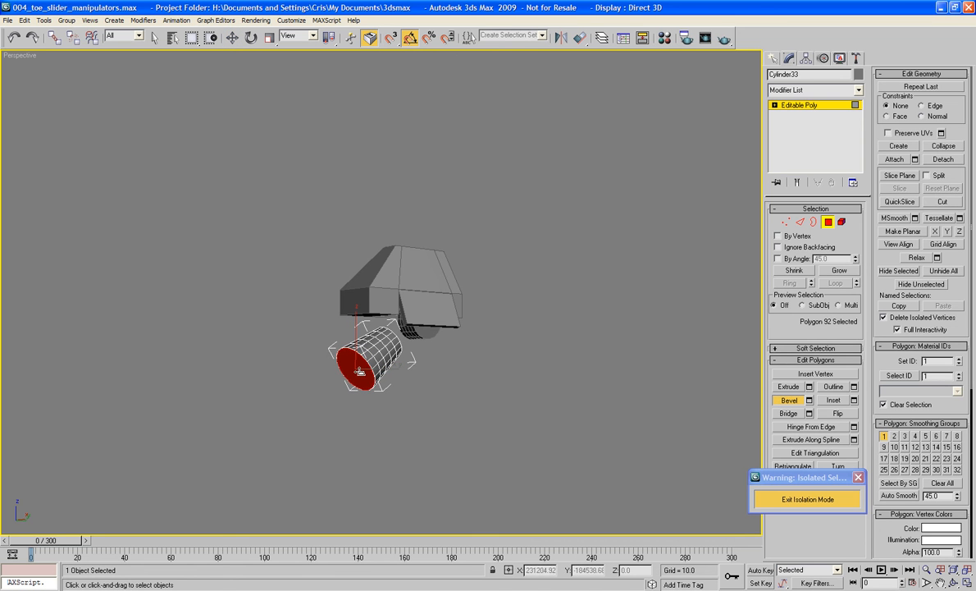
left_click_drag(359, 378, 360, 378)
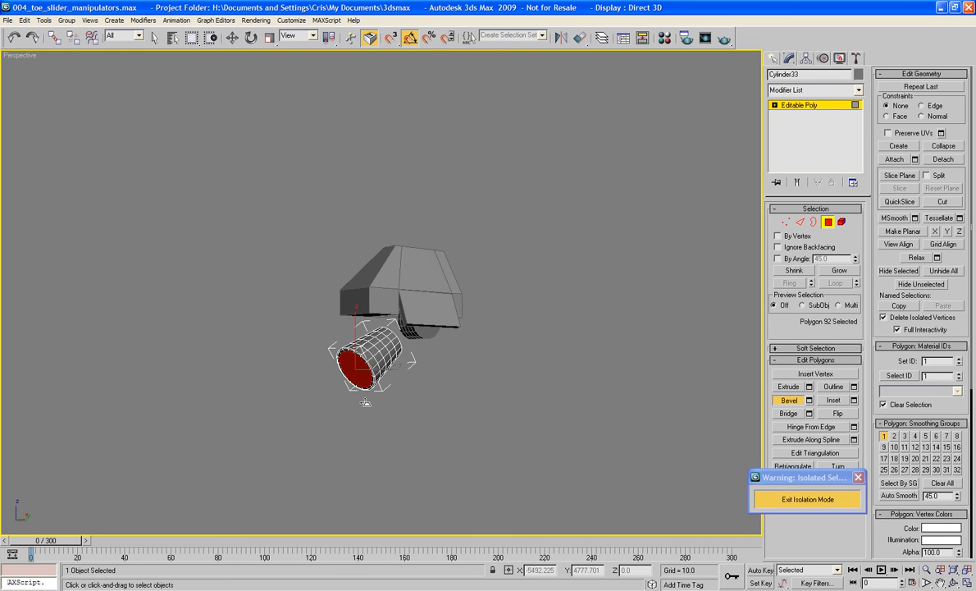
left_click(369, 435)
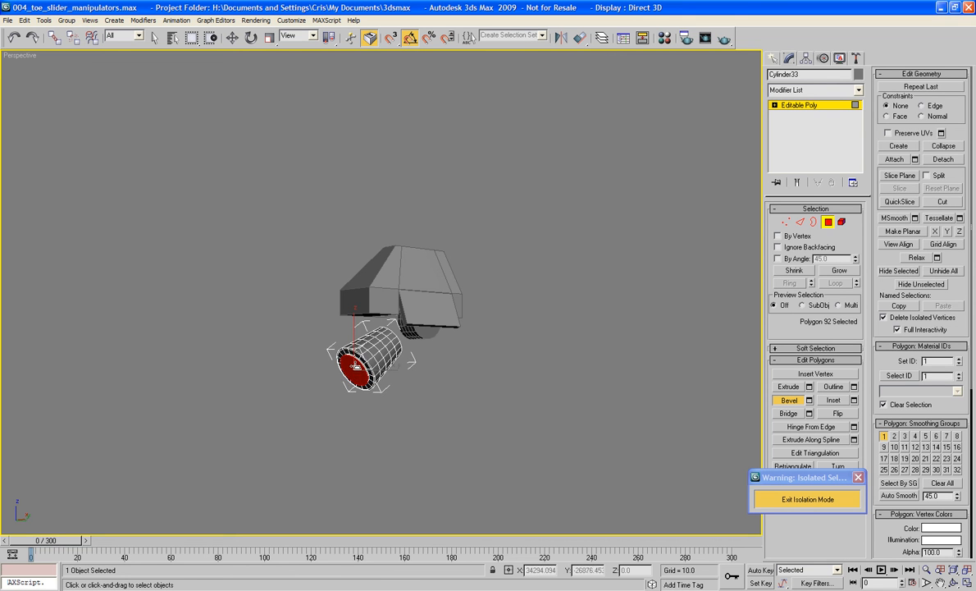
Step: Bevel the inset cap outward into a short, slightly tapered end section and finish polygon editing
left_click_drag(355, 366, 326, 225)
left_click(352, 340)
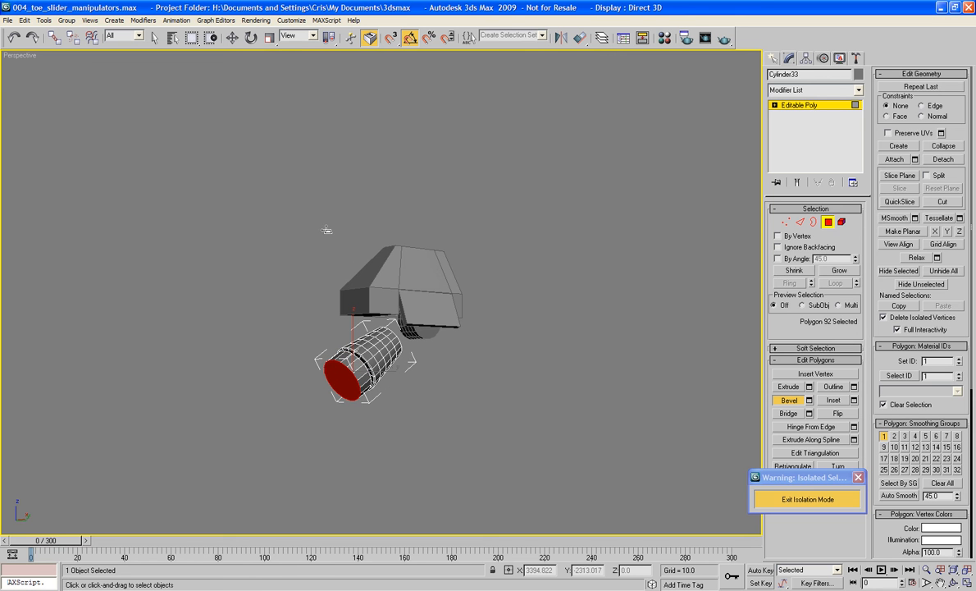
left_click(328, 244)
left_click(638, 313)
left_click(830, 224)
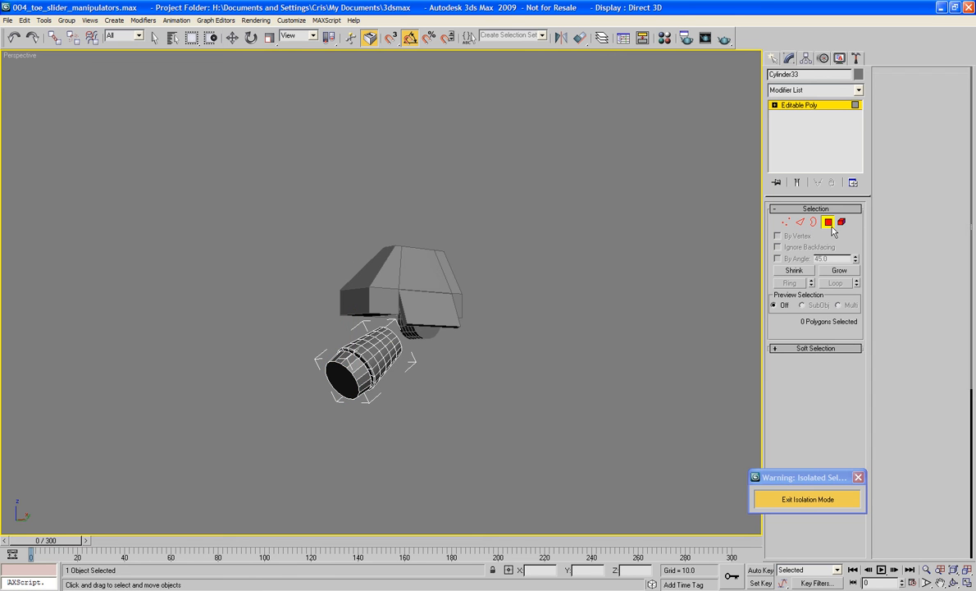
Step: Exit isolation mode to bring back the rest of the robot, and clear the selection
left_click(811, 499)
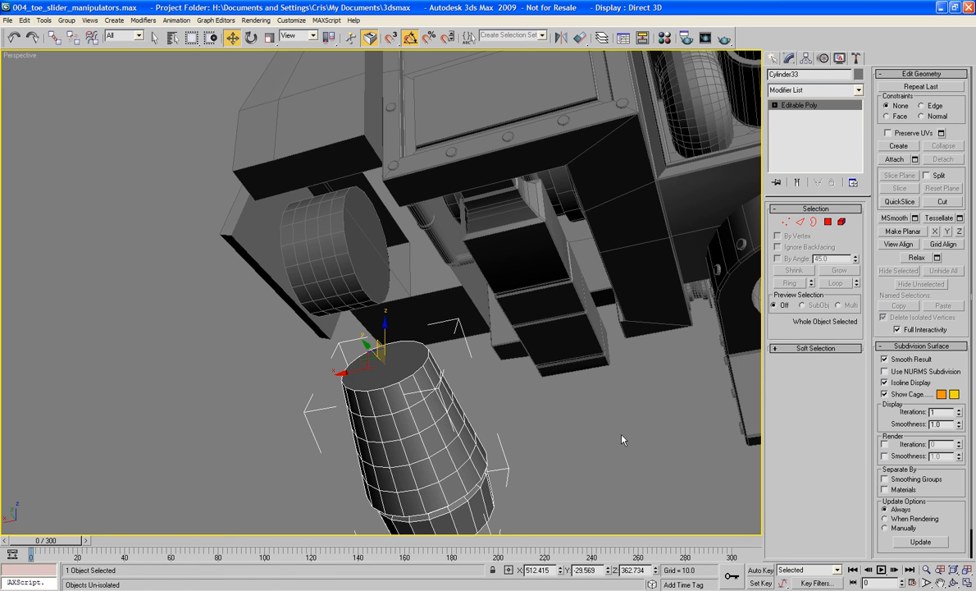
left_click(617, 439)
scroll(481, 392, "down", 5)
middle_click_drag(481, 392, 435, 379, "alt")
key("z")
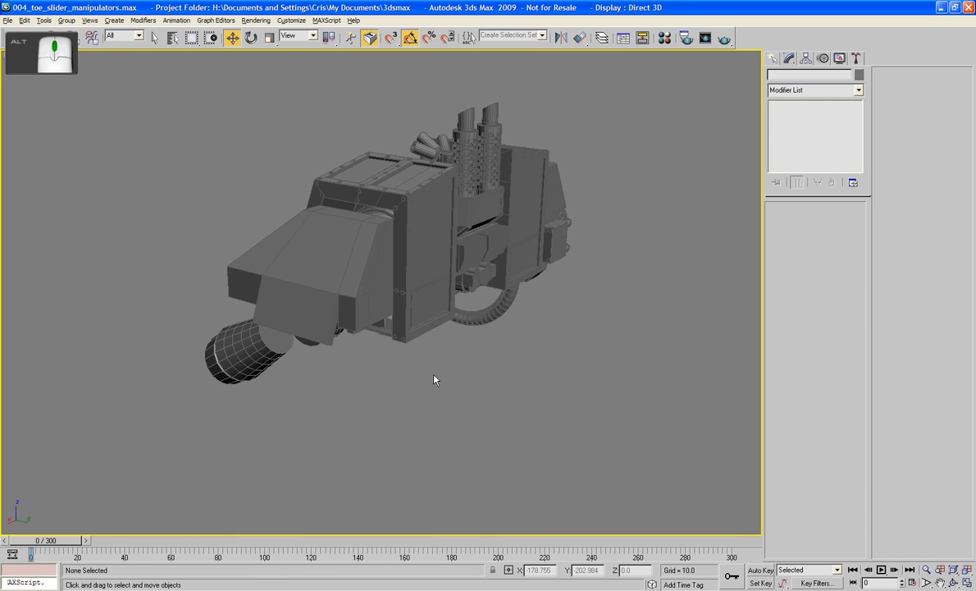
Step: Create a box about 94 long, 44 wide and 34 high on the rear side face of the arm shell
left_click(364, 275)
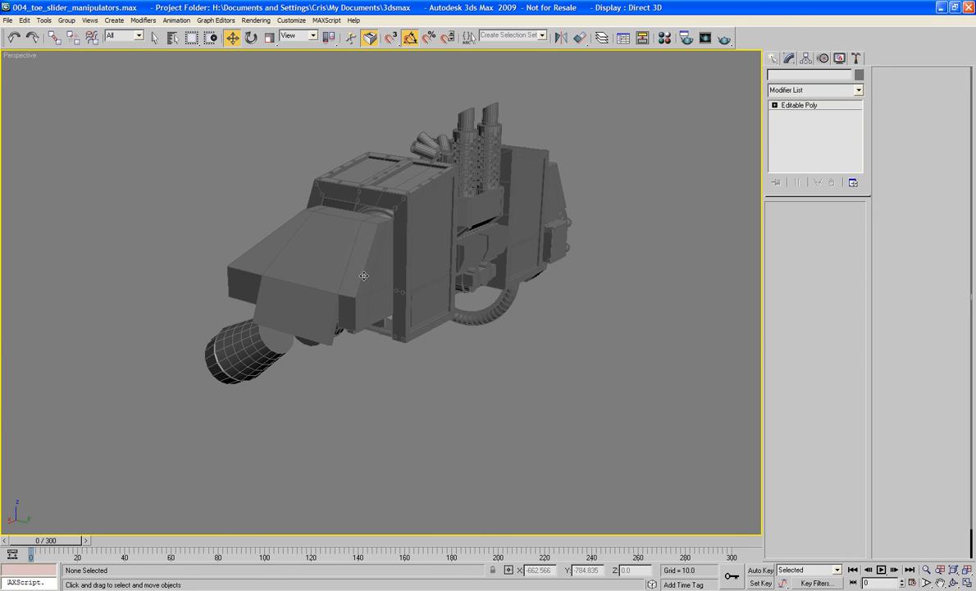
left_click(364, 276)
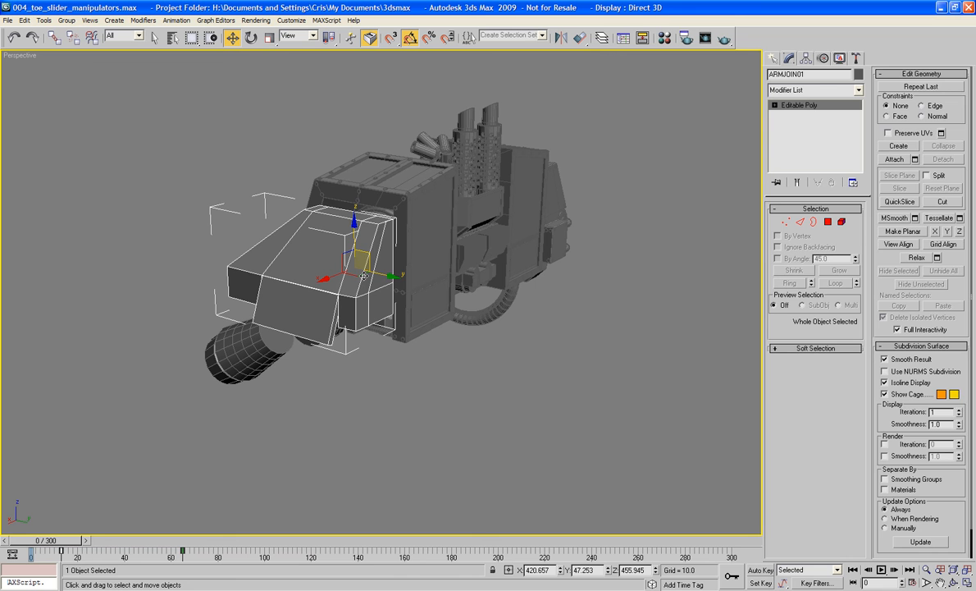
left_click(773, 58)
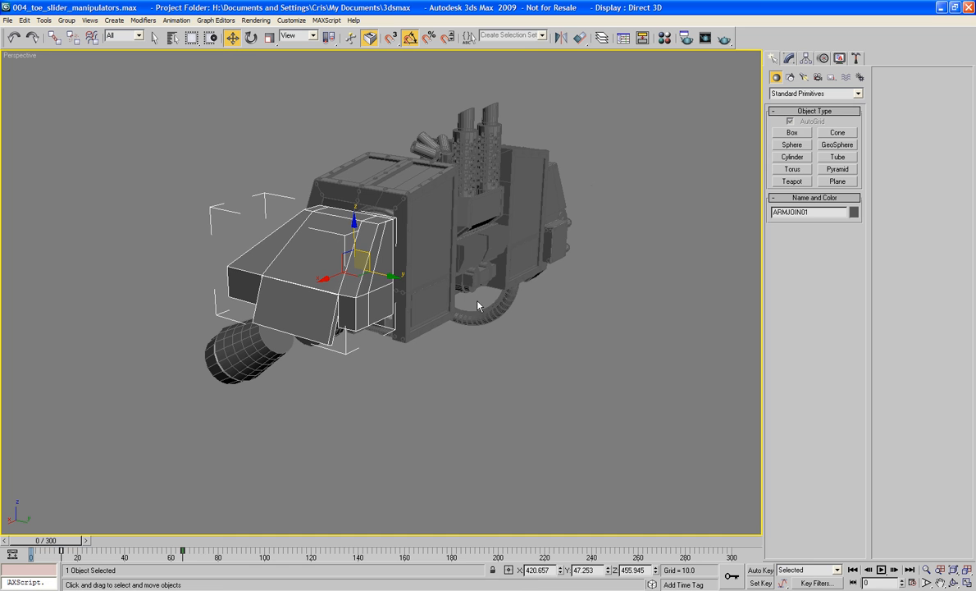
left_click(791, 133)
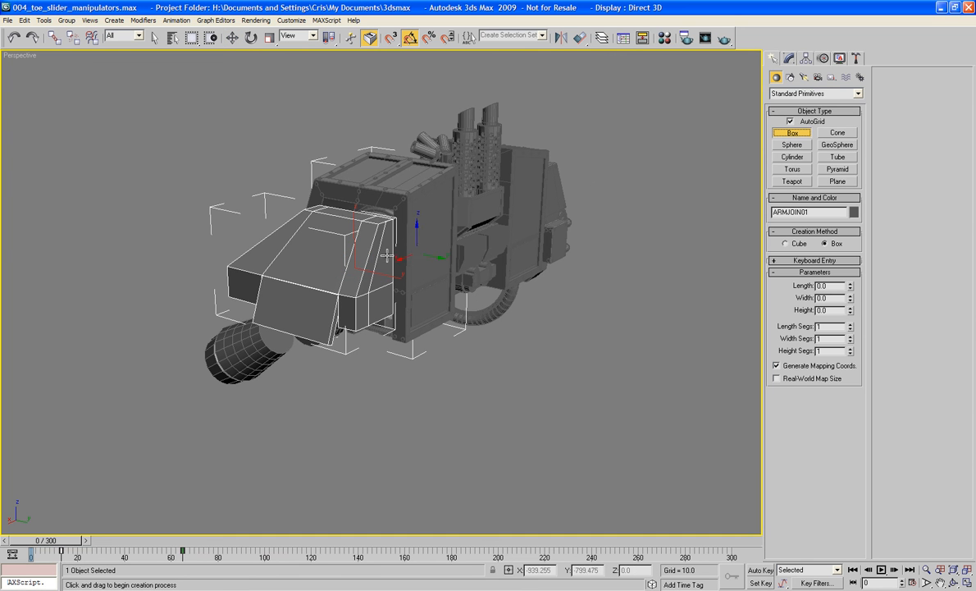
left_click_drag(390, 250, 371, 327)
left_click(392, 346)
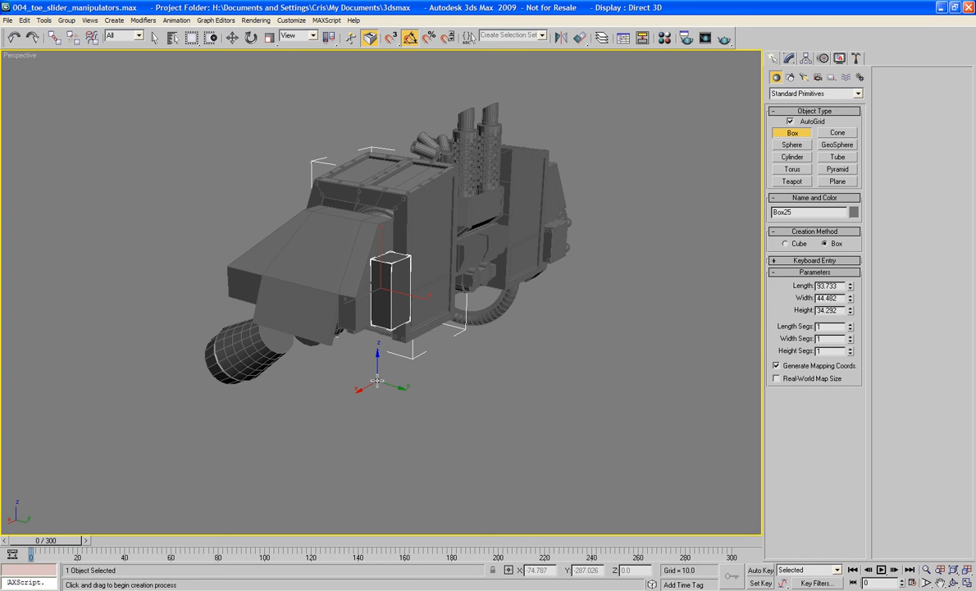
Step: Add a flatter box about 42 long, 33 wide and 13 high to the underside of the shell's new side box
middle_click_drag(347, 348, 356, 258, "alt")
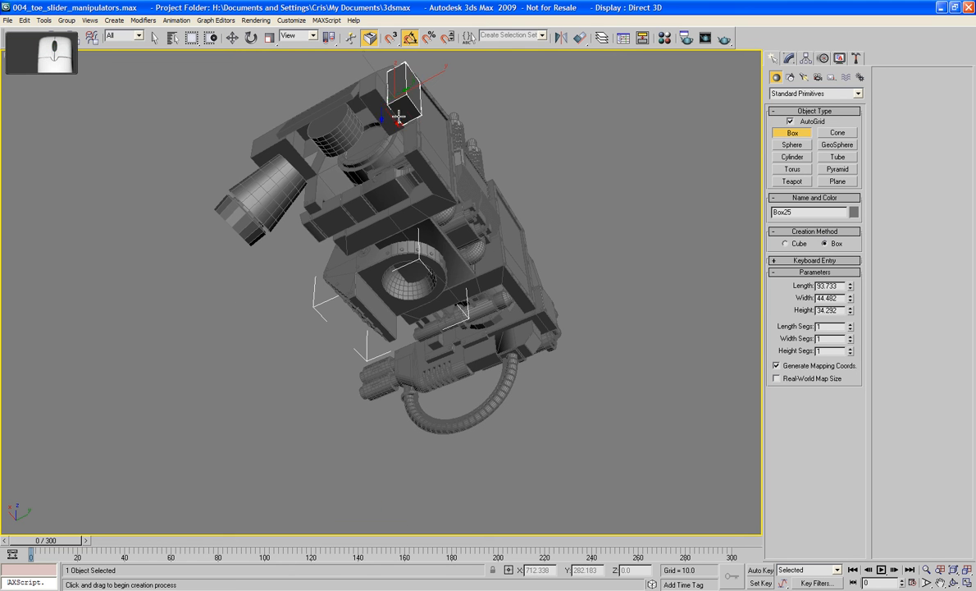
left_click_drag(392, 123, 384, 128)
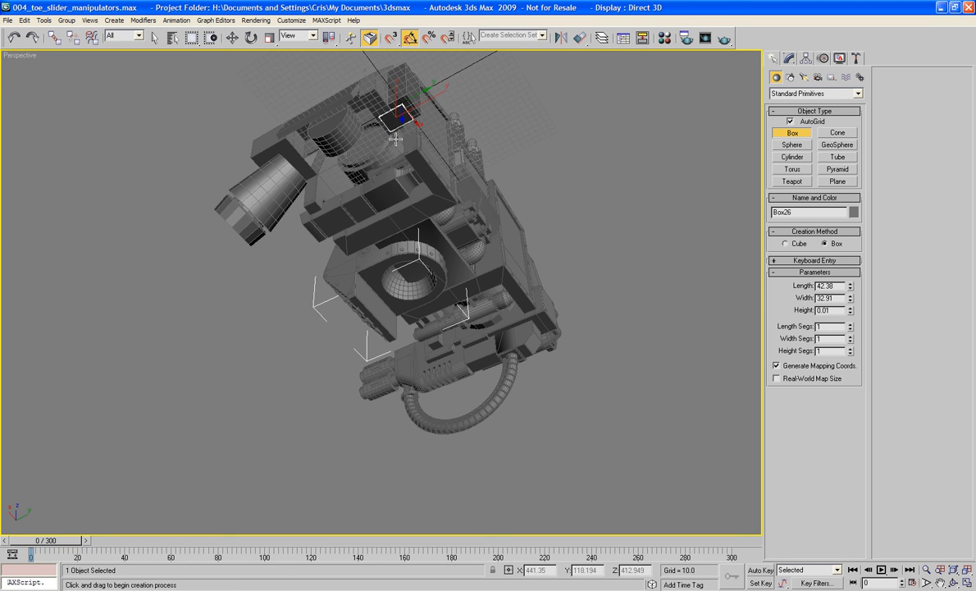
left_click(407, 133)
Step: Create a box about 76 long, 21 wide and 35 high along the side of the tapered forearm
mouse_move(407, 133)
middle_mouse_down("alt")
mouse_move(435, 161)
mouse_move(421, 141)
middle_mouse_up("alt")
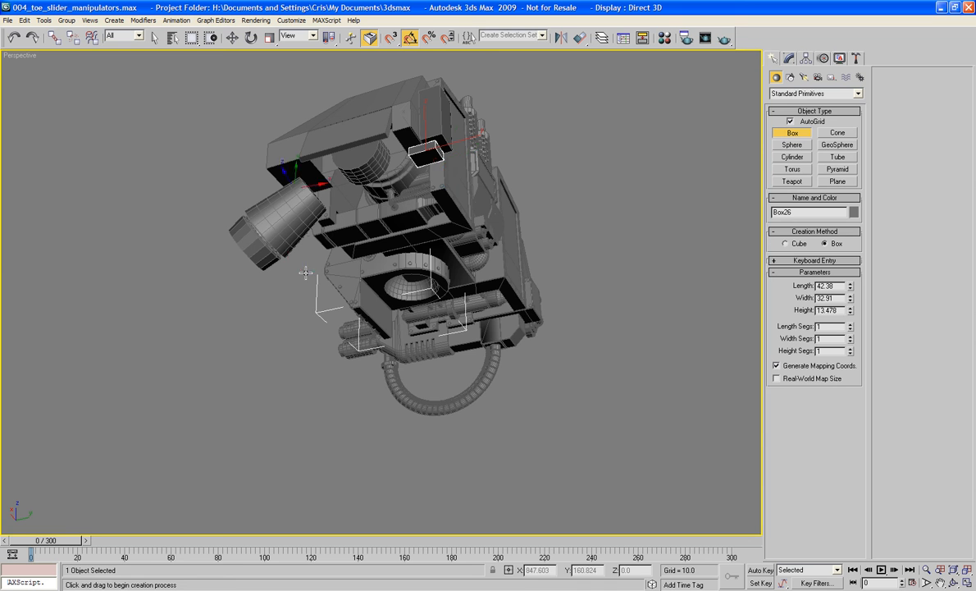
middle_click_drag(284, 229, 203, 255, "alt")
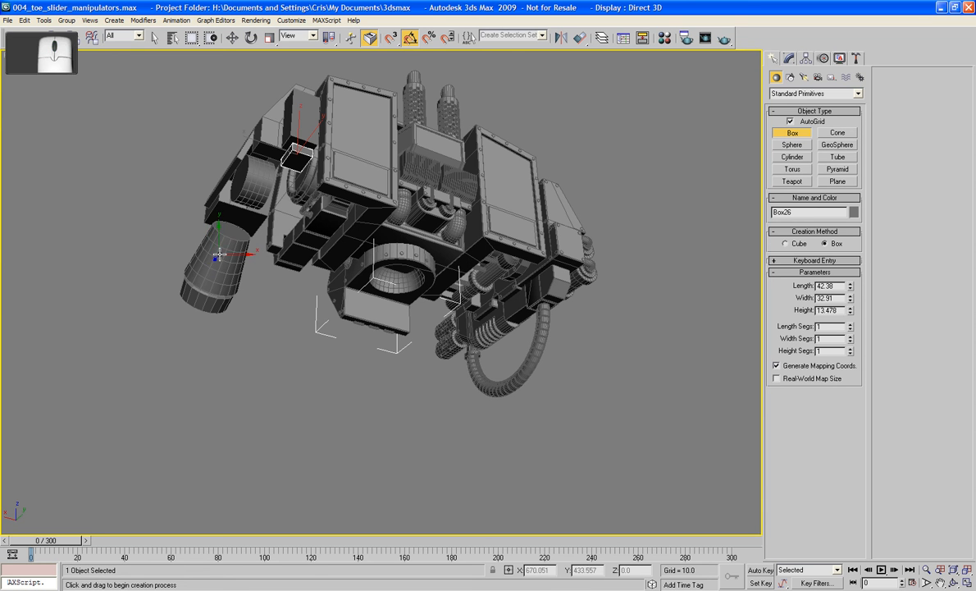
left_click_drag(233, 270, 227, 296)
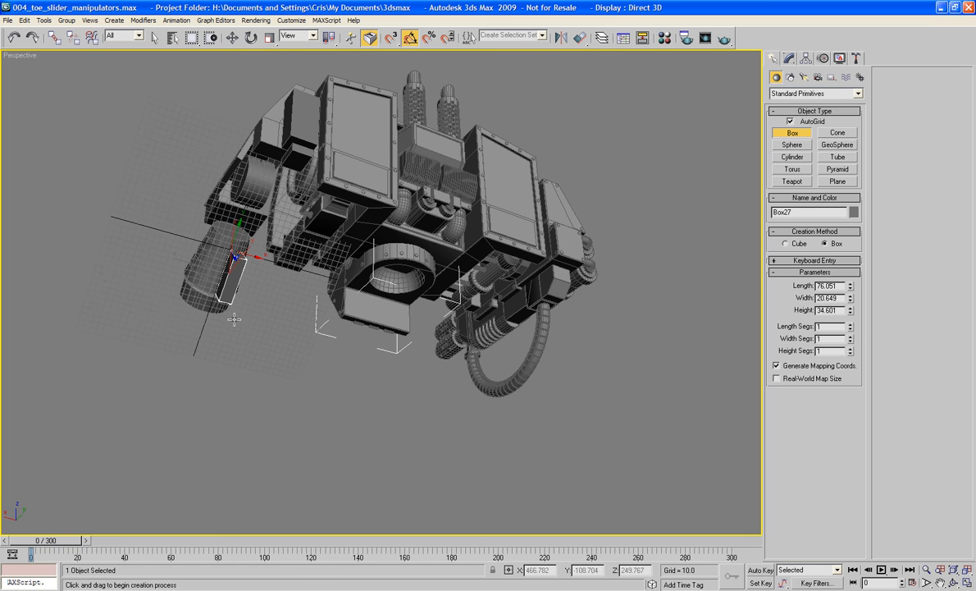
left_click(237, 259)
Step: Add a small box about 15 long, 9 wide and 11 high to the end face of the forearm's side box
middle_click_drag(263, 266, 346, 245, "alt")
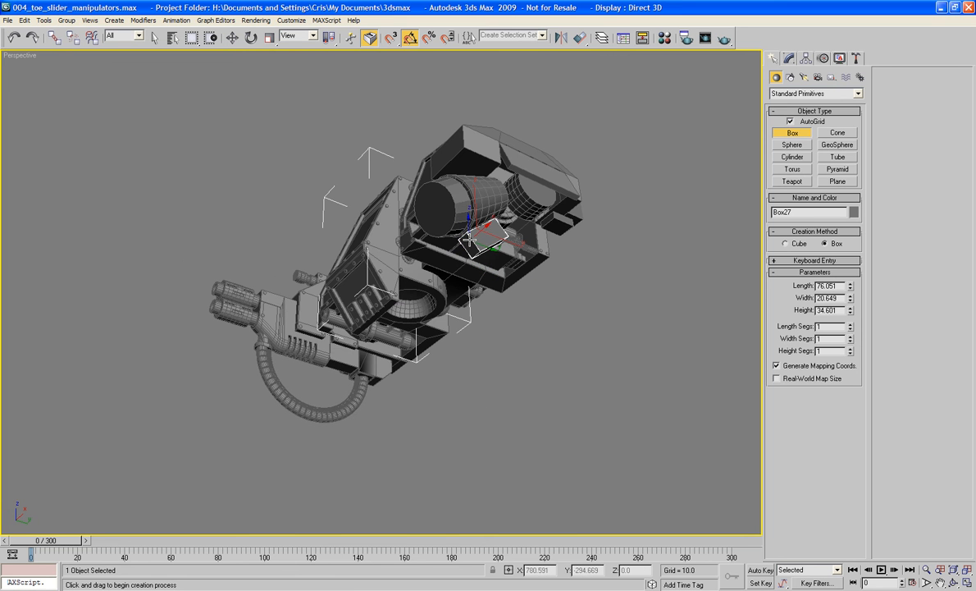
left_click(470, 240)
left_click_drag(466, 239, 469, 250)
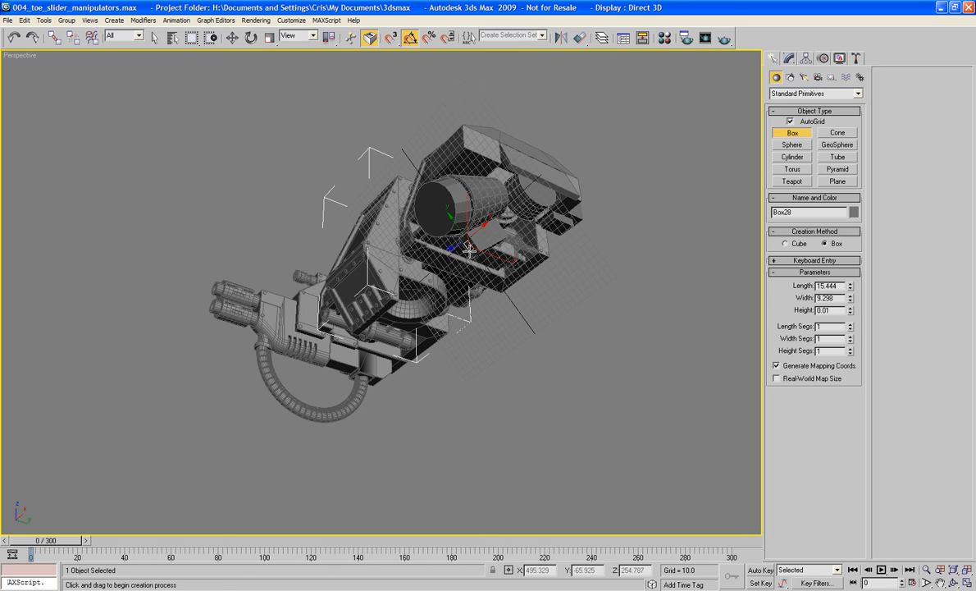
left_click(601, 295)
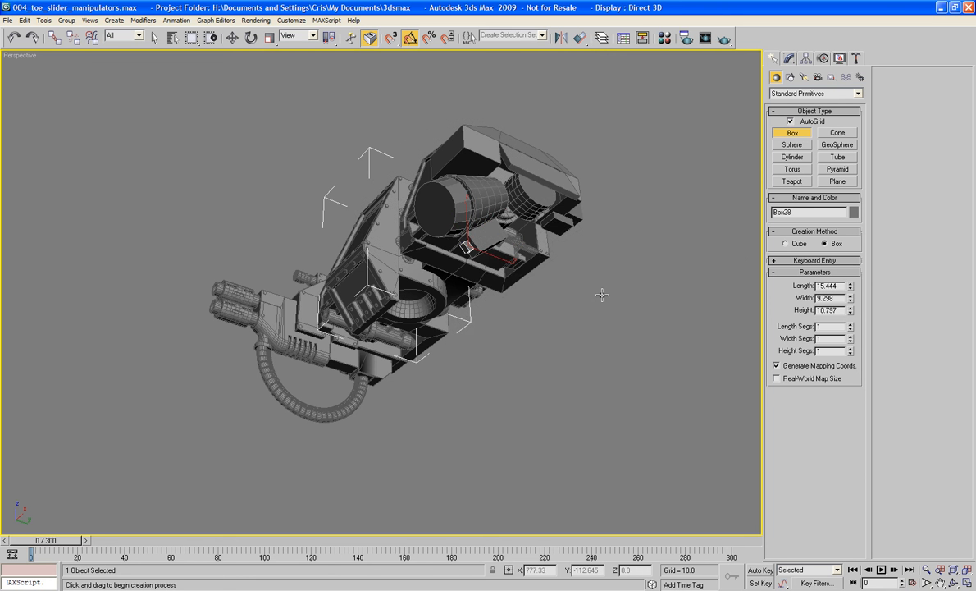
right_click(601, 294)
Step: Clear the selection and save the scene with the new arm parts
middle_click_drag(604, 233, 479, 282, "alt")
left_click(580, 287)
scroll(619, 288, "down", 3)
scroll(540, 273, "up", 3)
key("ctrl+s")
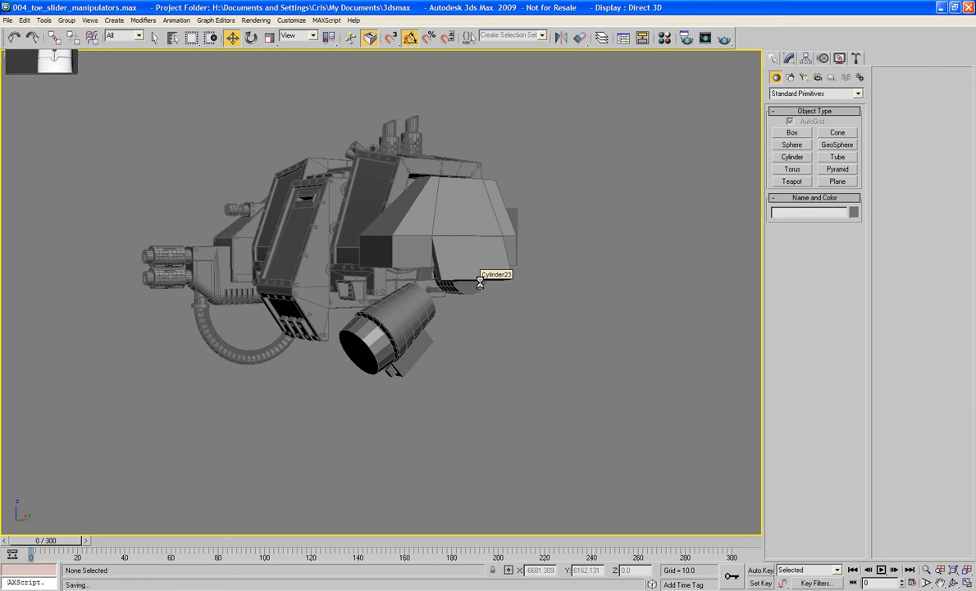